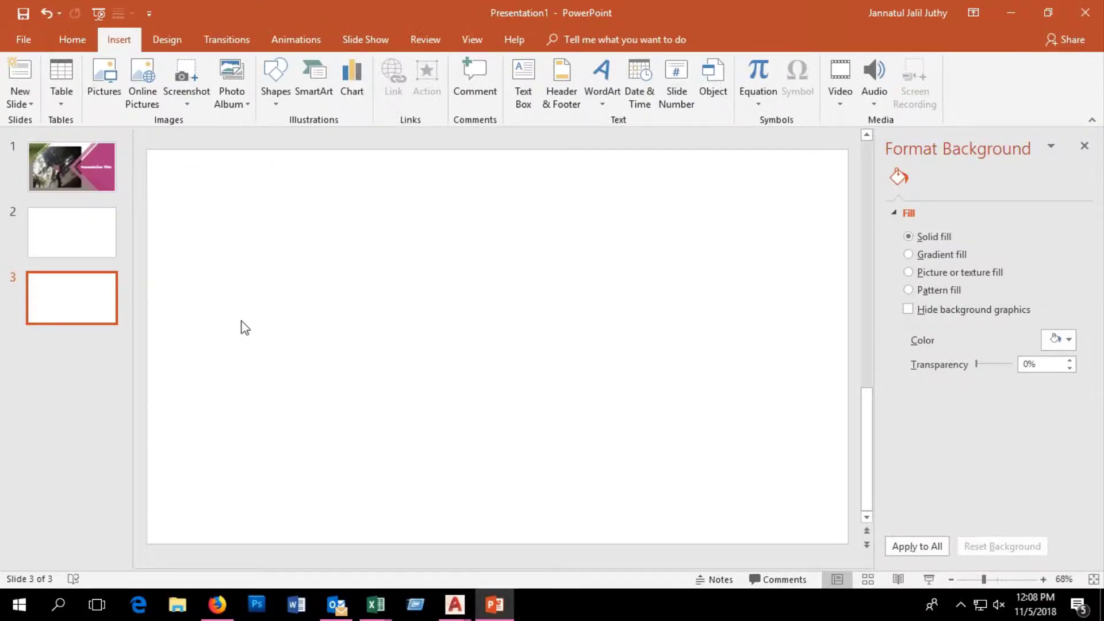
left_click(103, 249)
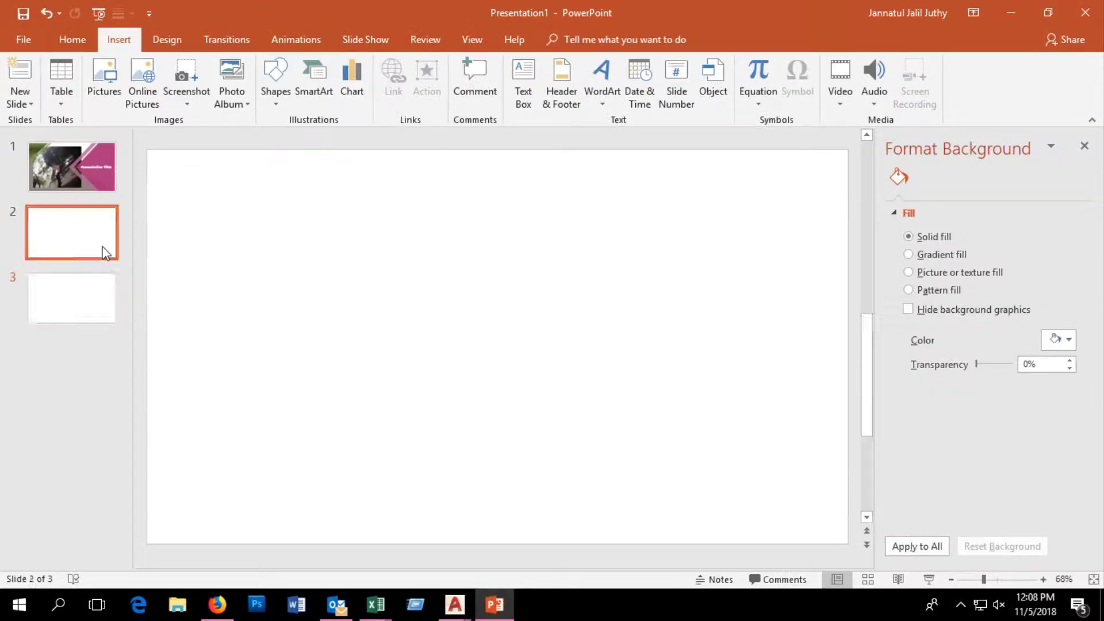
left_click(91, 163)
left_click(928, 580)
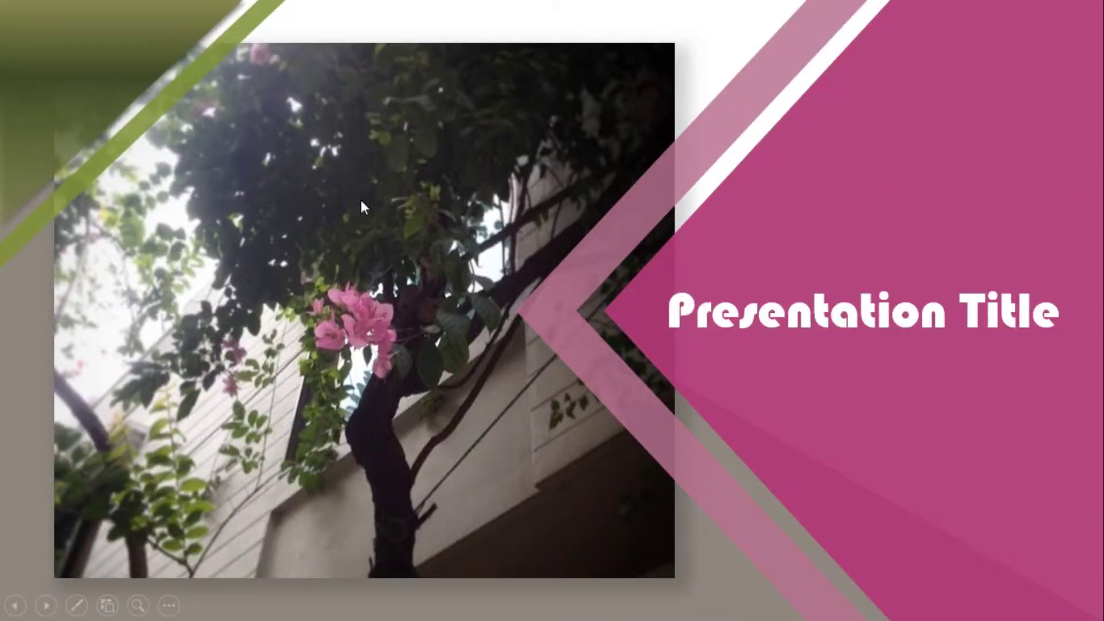
right_click(394, 196)
left_click(481, 426)
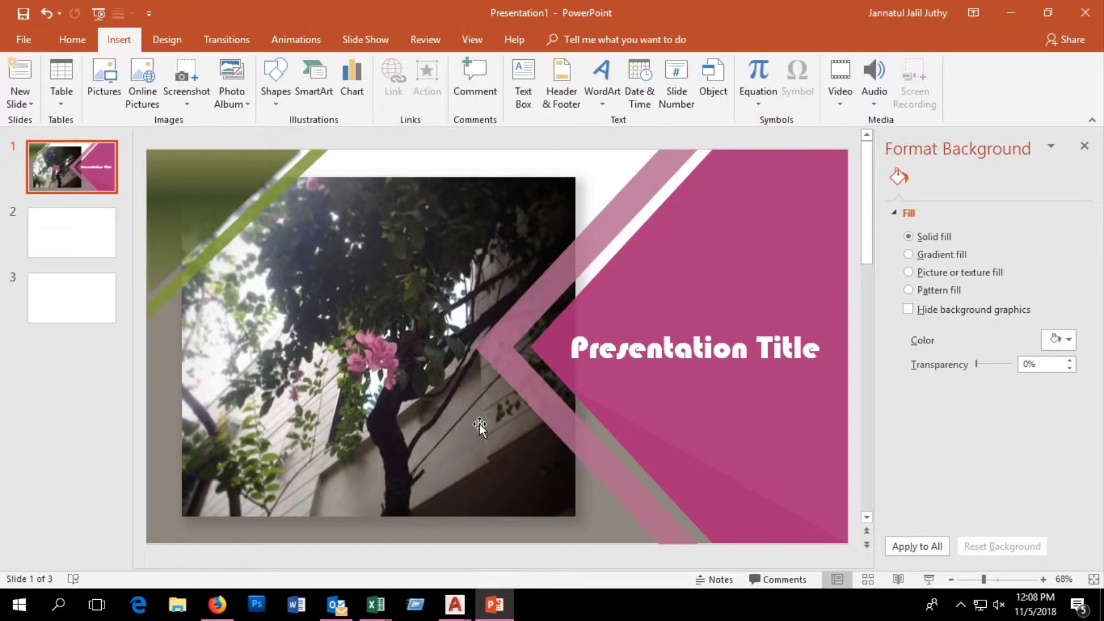
left_click(59, 254)
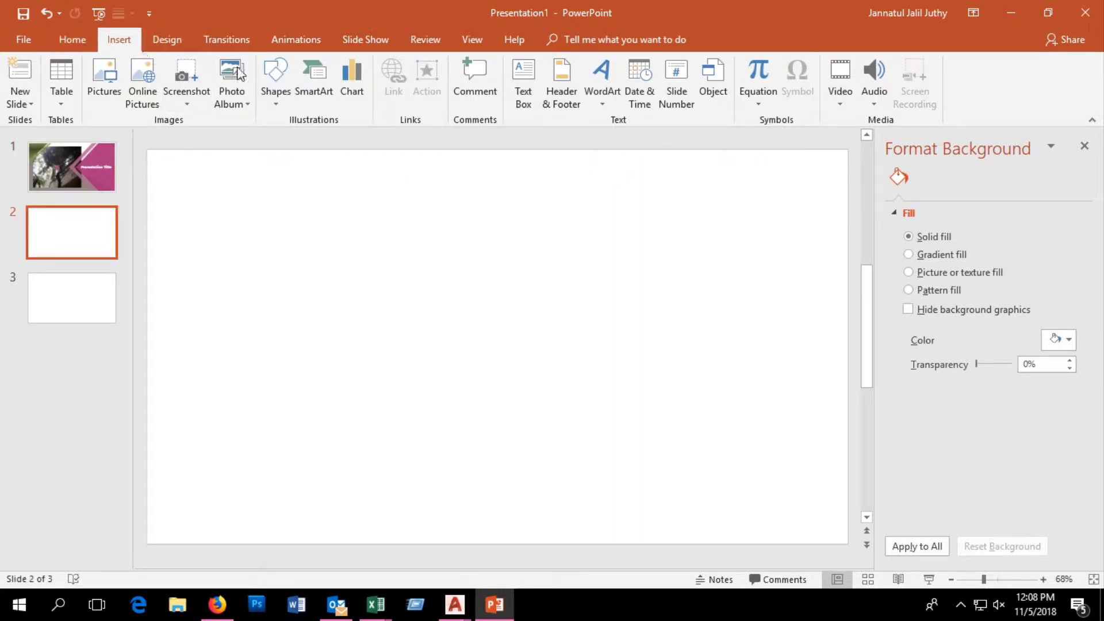
Draw a blue right triangle on slide 2 and stretch it to the full 13.33" x 7.5" slide.
left_click(276, 75)
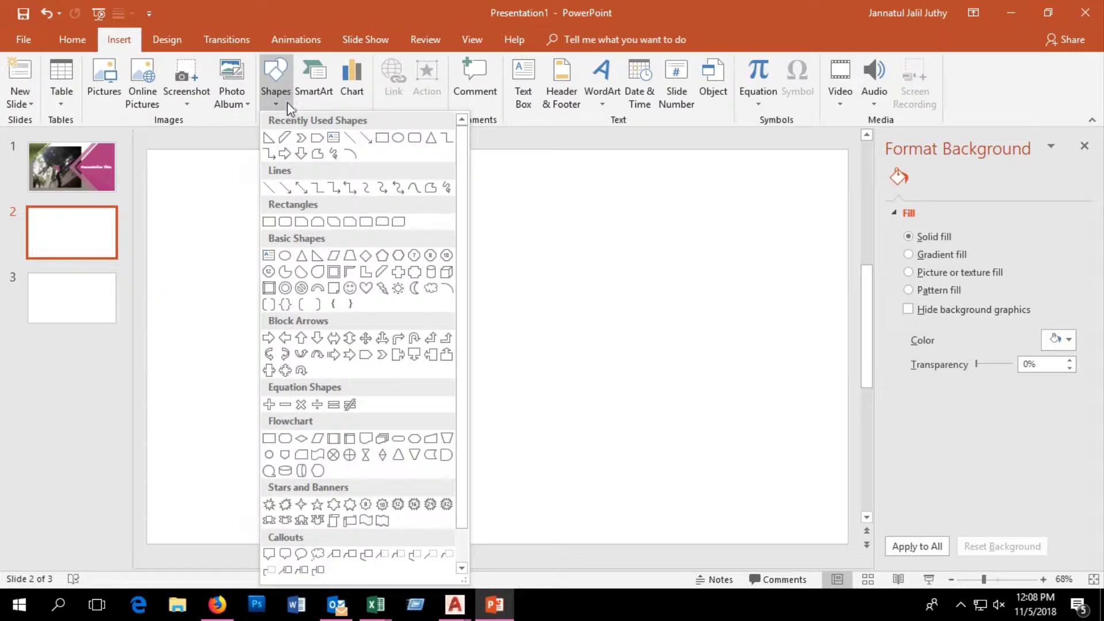
left_click(272, 140)
mouse_move(170, 156)
left_mouse_down()
mouse_move(281, 309)
mouse_move(848, 544)
left_mouse_up()
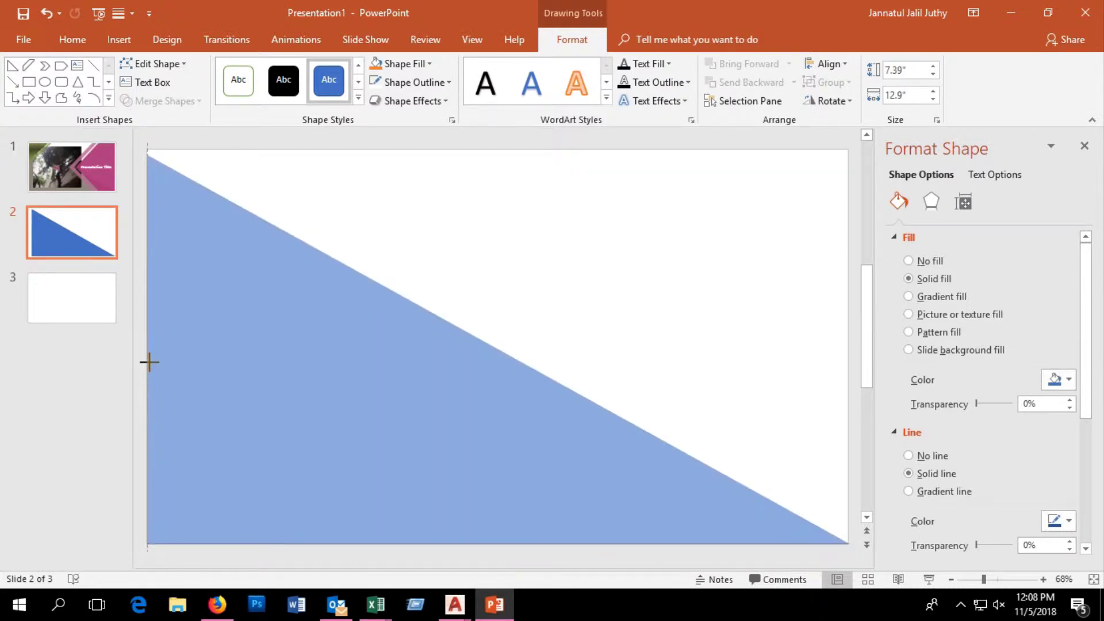
left_click_drag(175, 360, 147, 361)
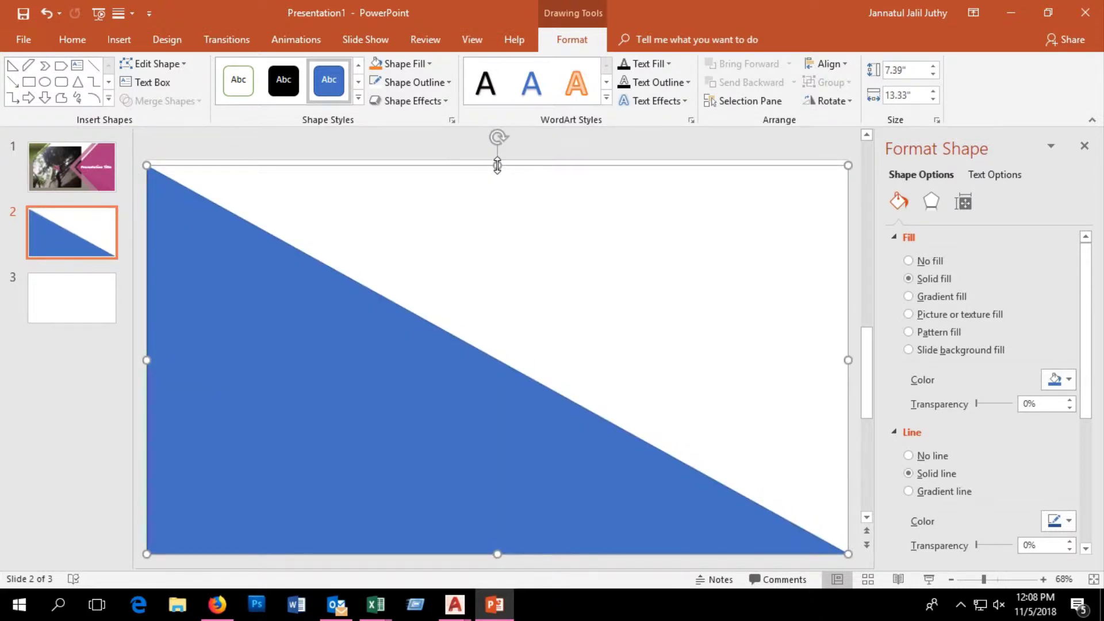
left_click_drag(497, 165, 497, 159)
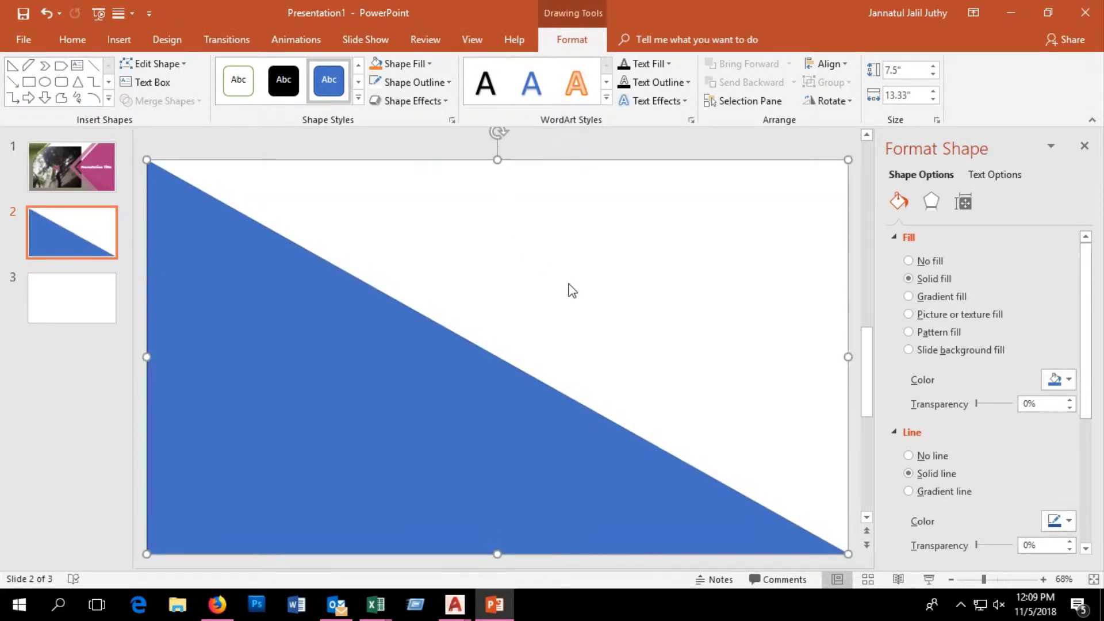
left_click(570, 290)
left_click(118, 40)
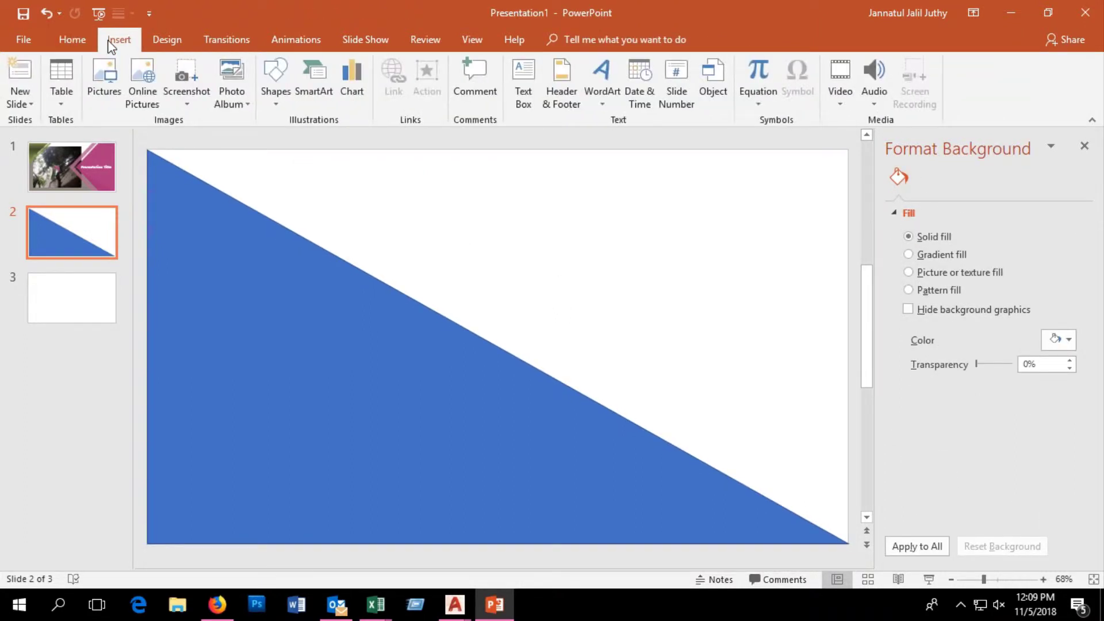
Draw a second right triangle, flip it into the top-left corner and enlarge it to 3.03" x 3.03".
left_click(273, 74)
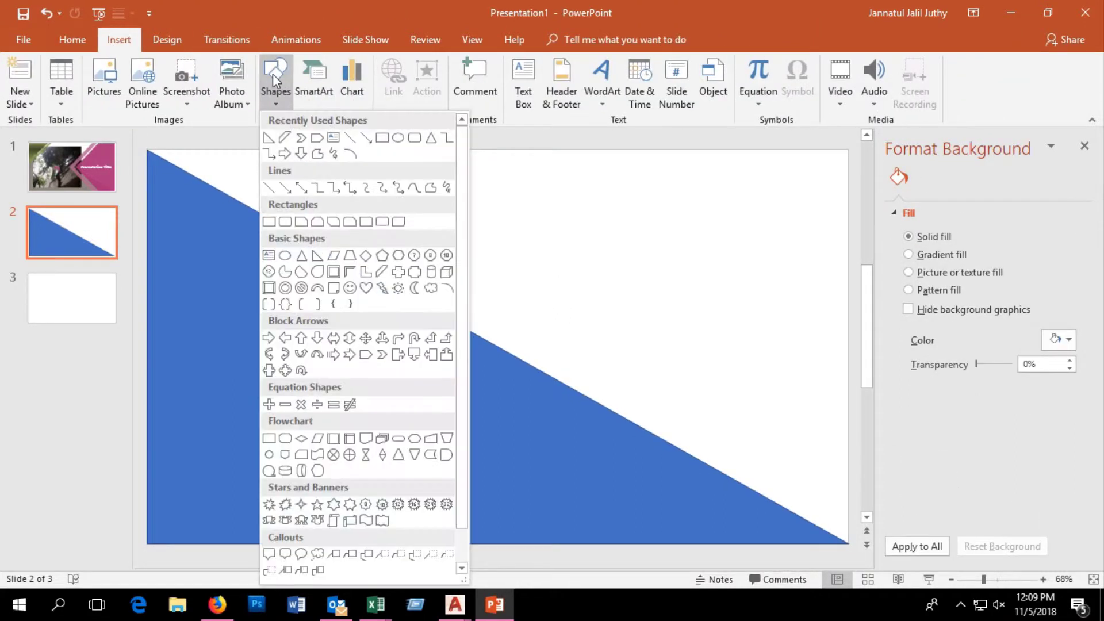
left_click(285, 138)
mouse_move(364, 204)
left_mouse_down()
mouse_move(561, 339)
mouse_move(552, 355)
left_mouse_up()
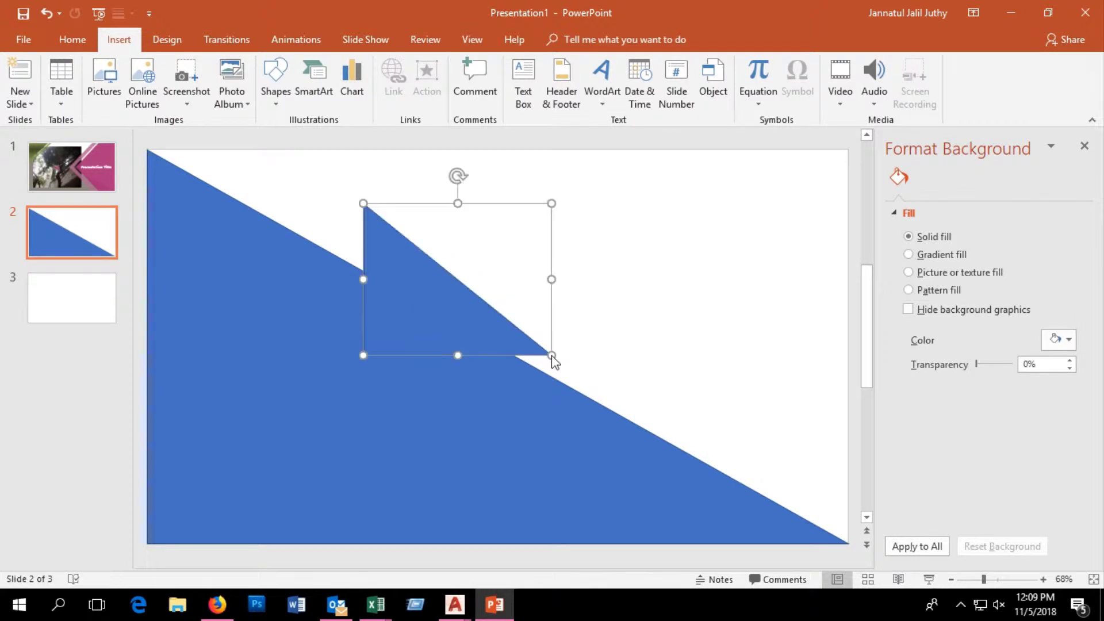
left_click_drag(550, 201, 350, 382)
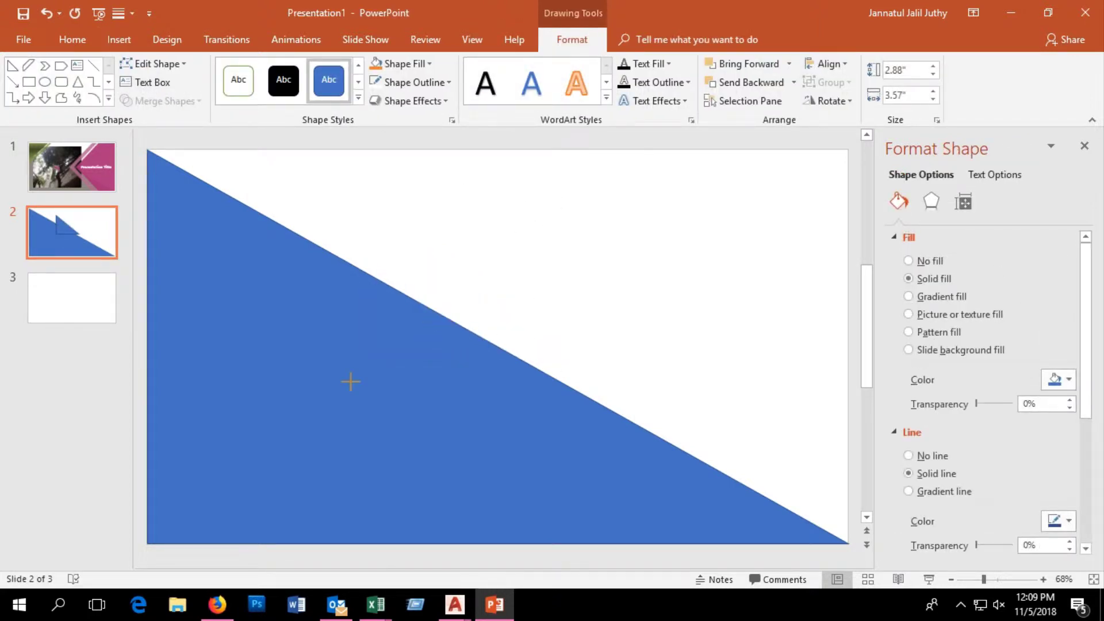
left_click_drag(266, 438, 266, 437)
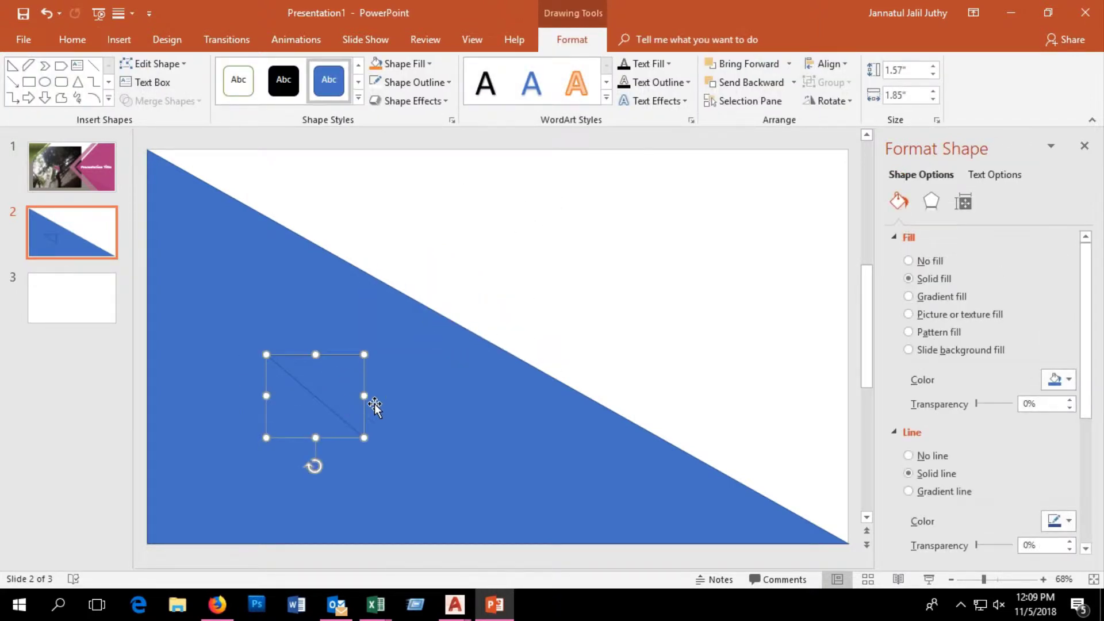
mouse_move(364, 396)
left_mouse_down()
mouse_move(198, 406)
mouse_move(180, 137)
mouse_move(171, 163)
left_mouse_up()
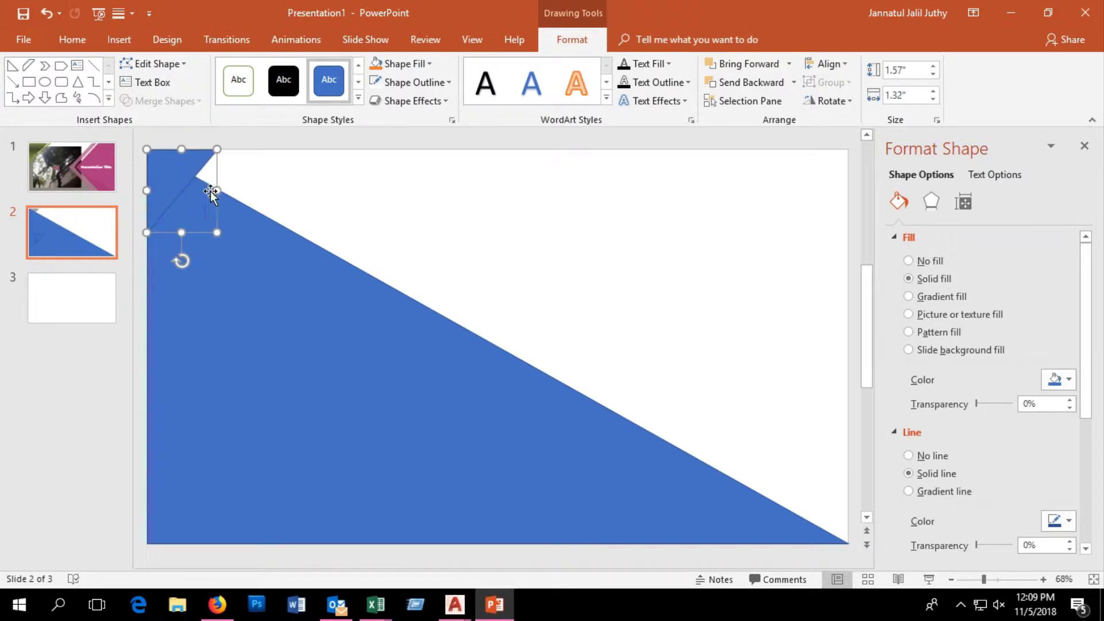
left_click_drag(217, 232, 307, 309)
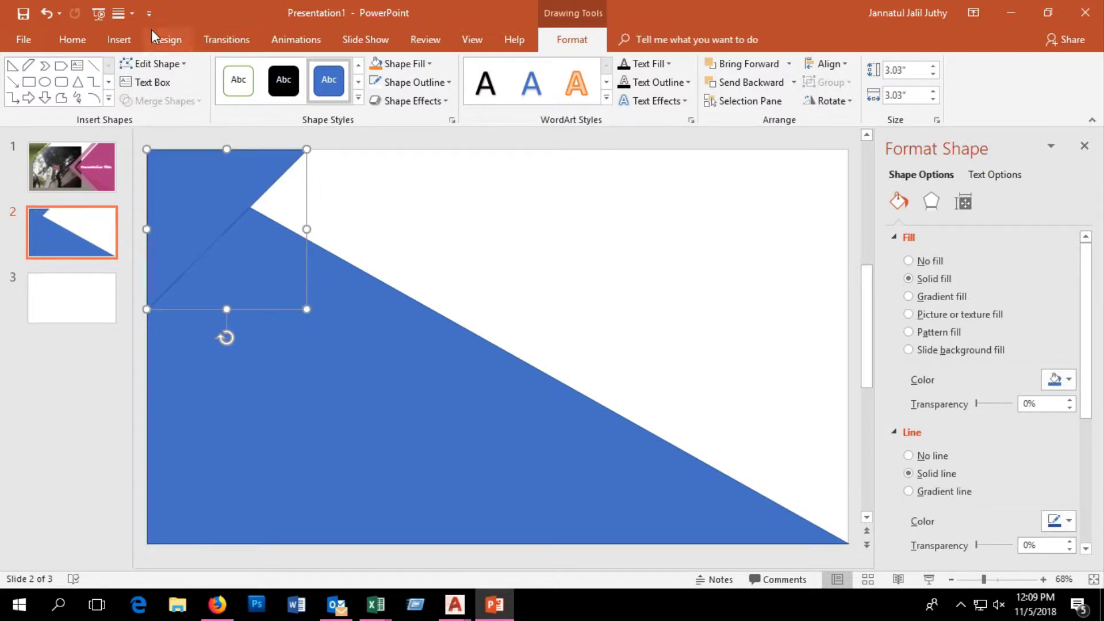
Draw a Diagonal Stripe shape near the slide's top-left corner.
left_click(119, 39)
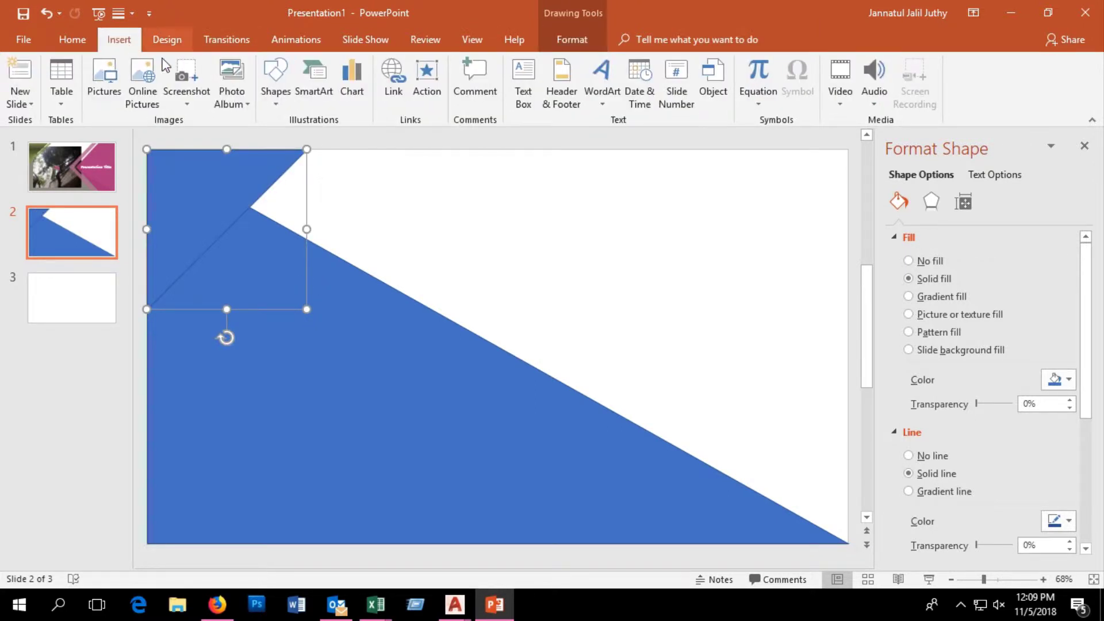
left_click(276, 80)
left_click(284, 138)
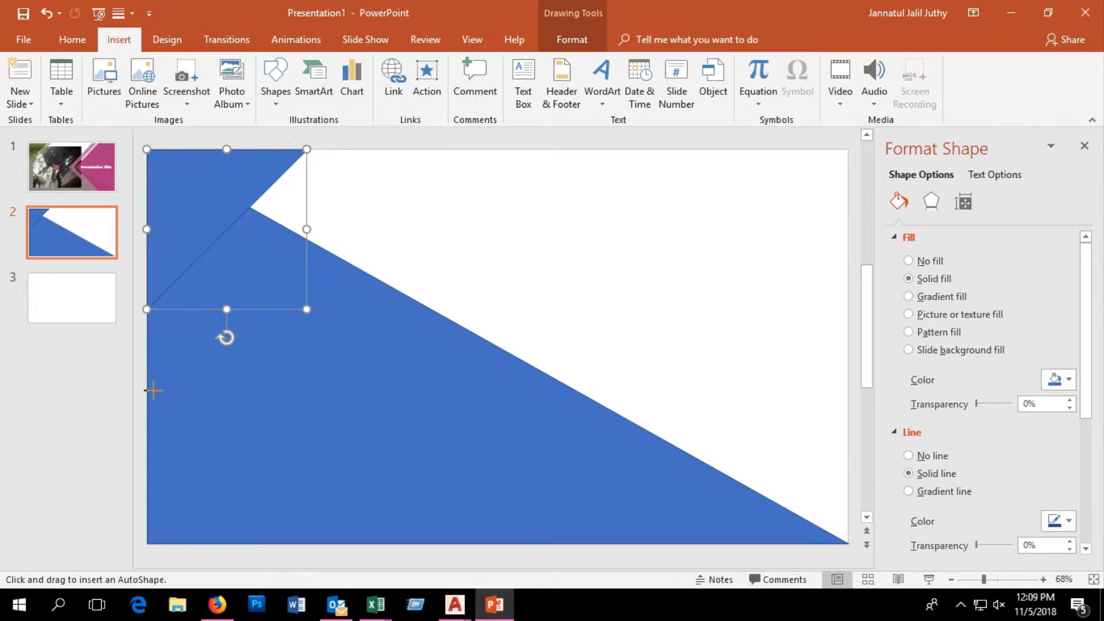
left_click_drag(153, 389, 413, 151)
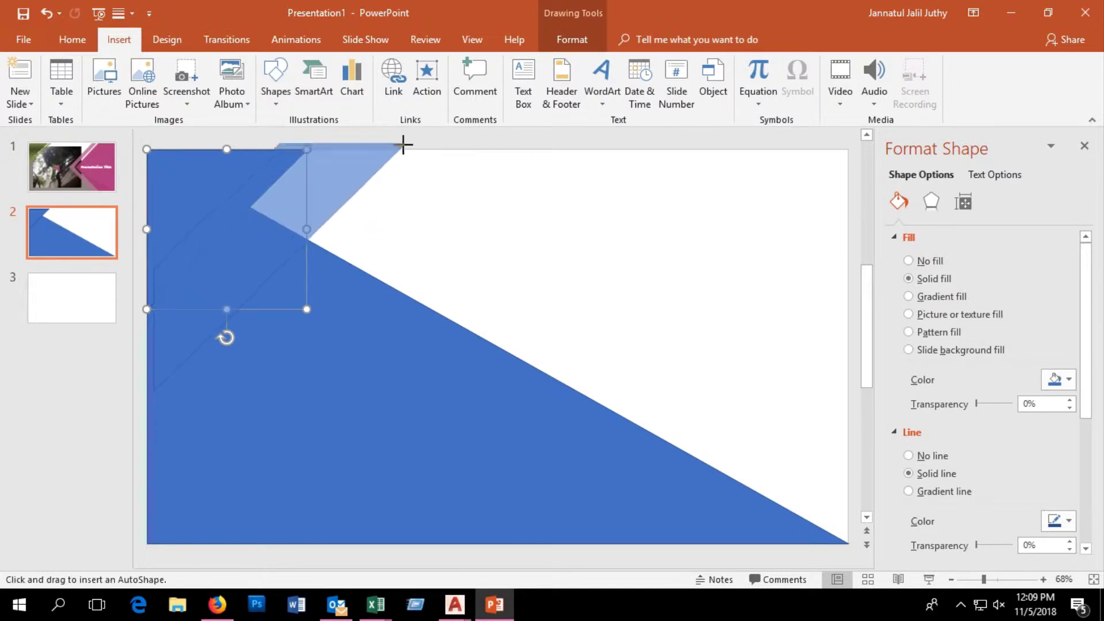
left_click_drag(298, 222, 291, 258)
Enlarge the diagonal stripe to about 6.43" by 6.35".
left_click_drag(396, 201, 464, 149)
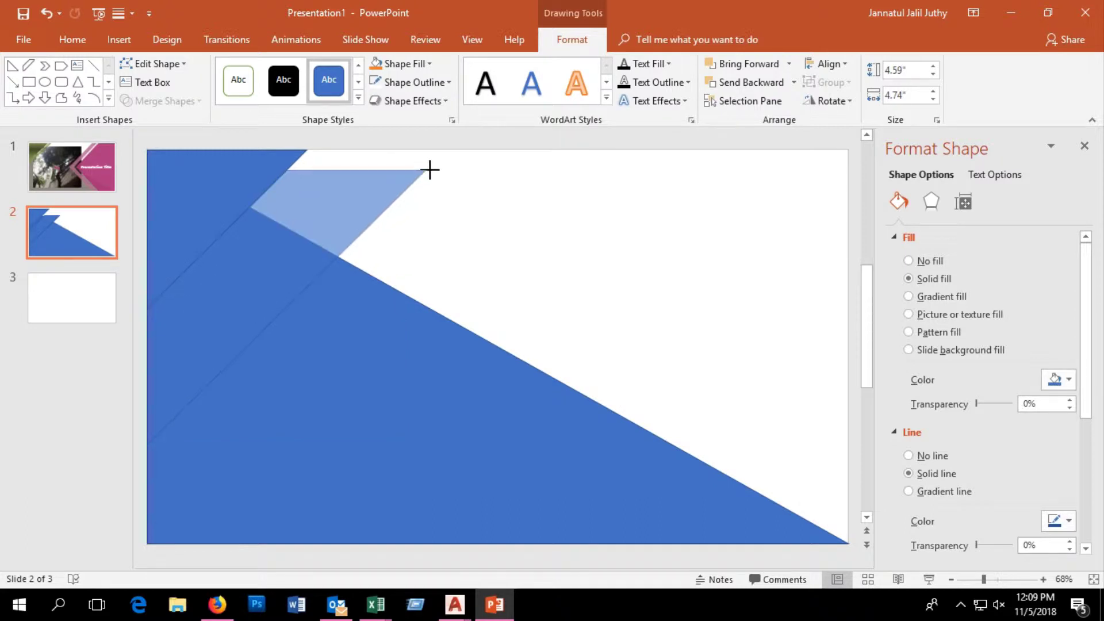
left_click_drag(383, 236, 305, 236)
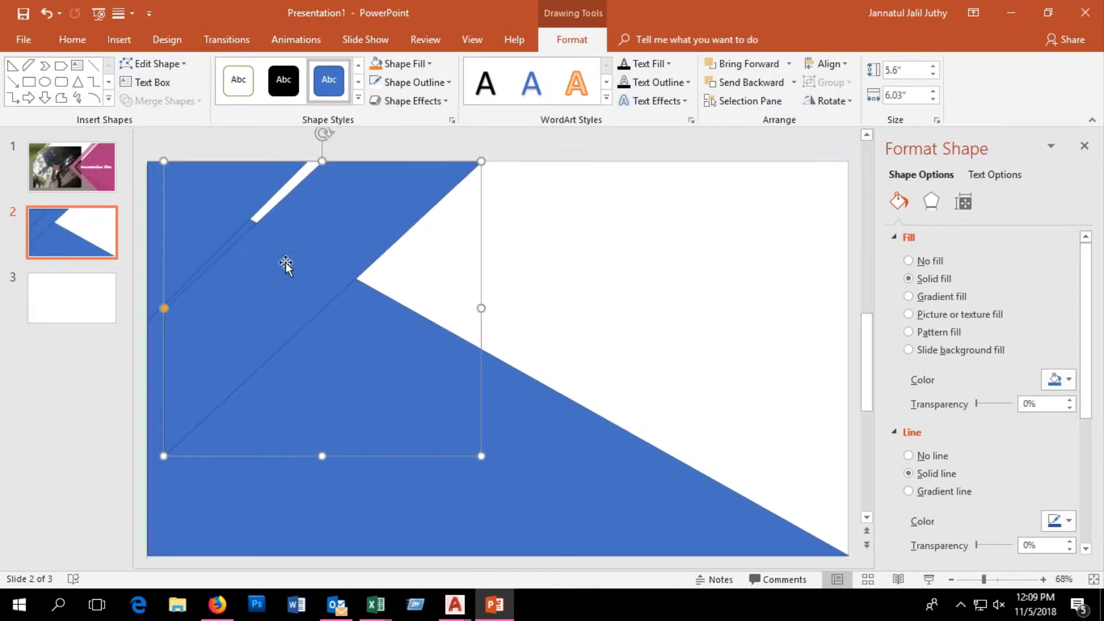
left_click_drag(164, 460, 152, 480)
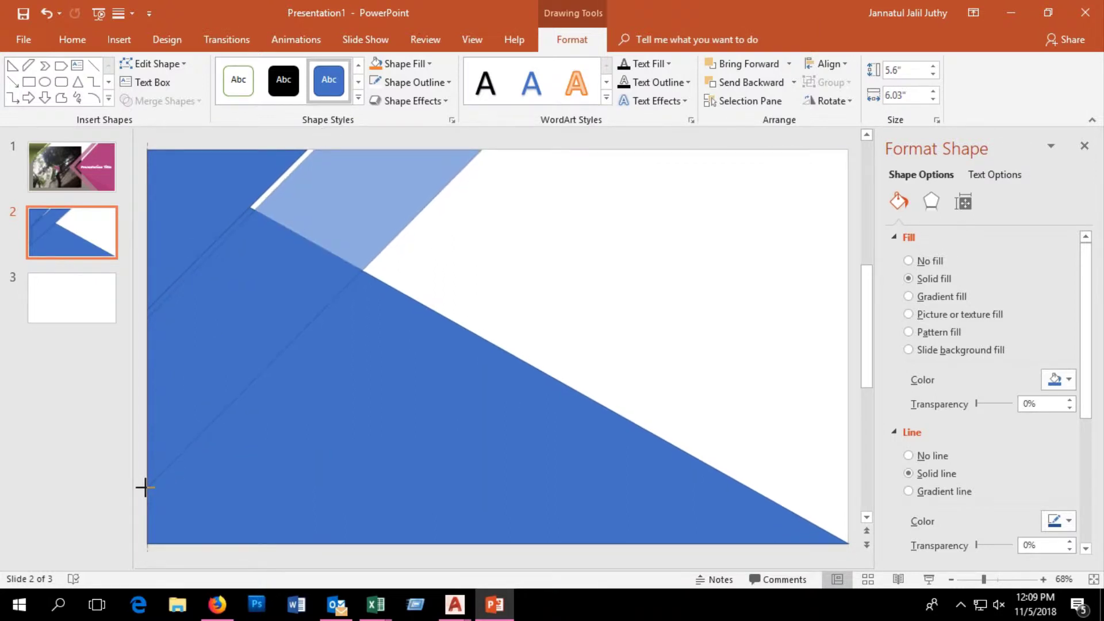
left_click_drag(144, 487, 145, 488)
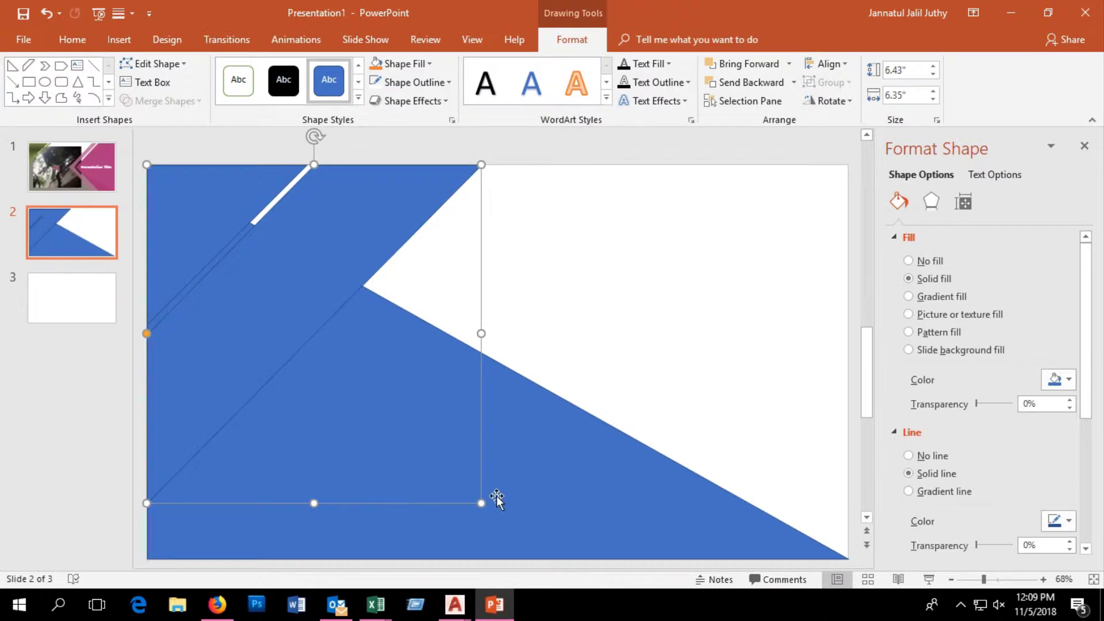
left_click_drag(479, 504, 476, 505)
Slide the stripe along the diagonal so it crosses the white wedge near the top.
left_click_drag(145, 333, 141, 446)
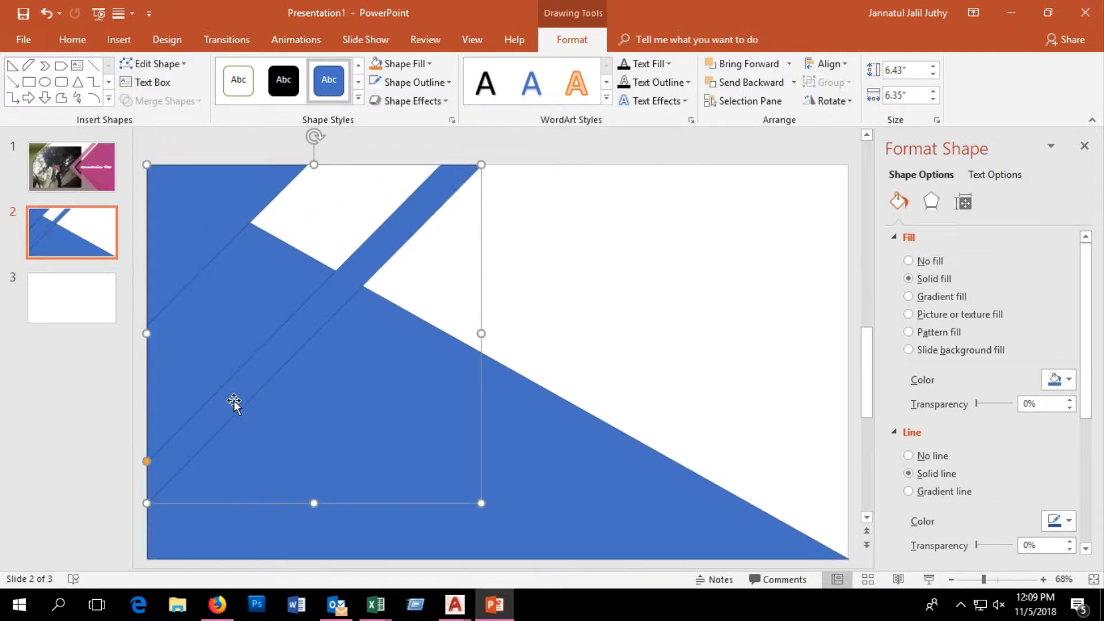
left_click_drag(233, 400, 238, 265)
scroll(362, 333, "up", 1)
scroll(365, 333, "up", 2)
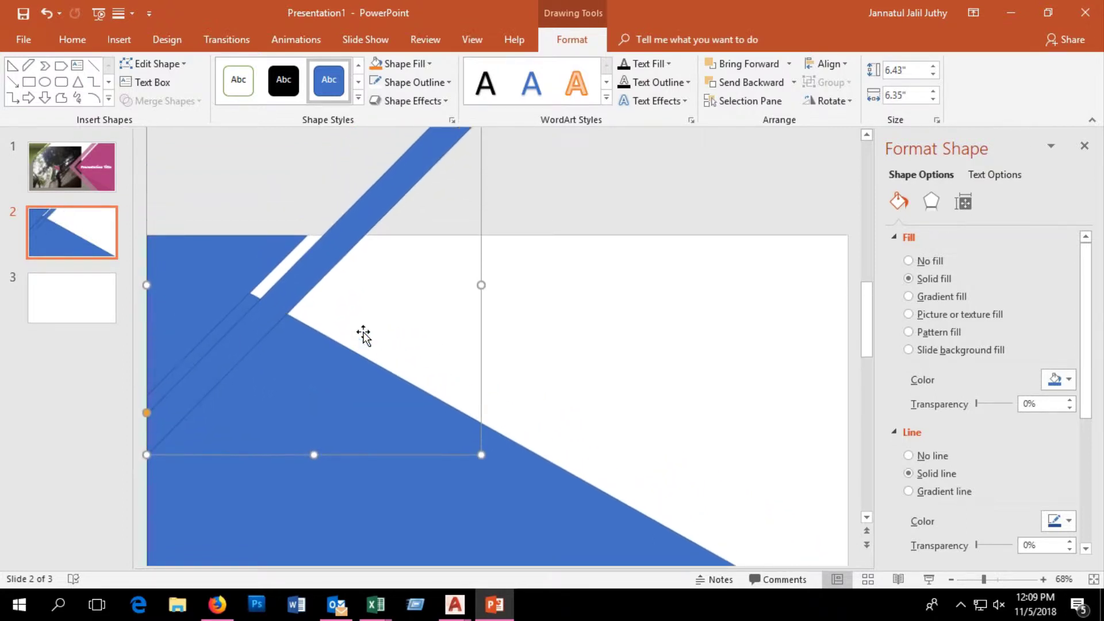
scroll(365, 332, "up", 2)
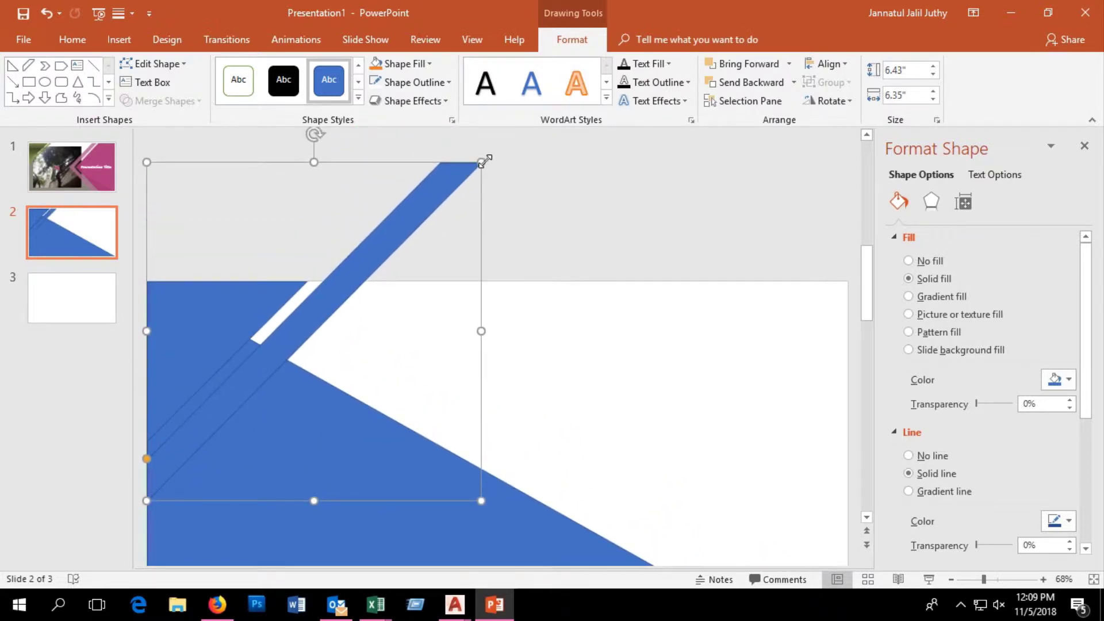
left_click_drag(485, 161, 364, 251)
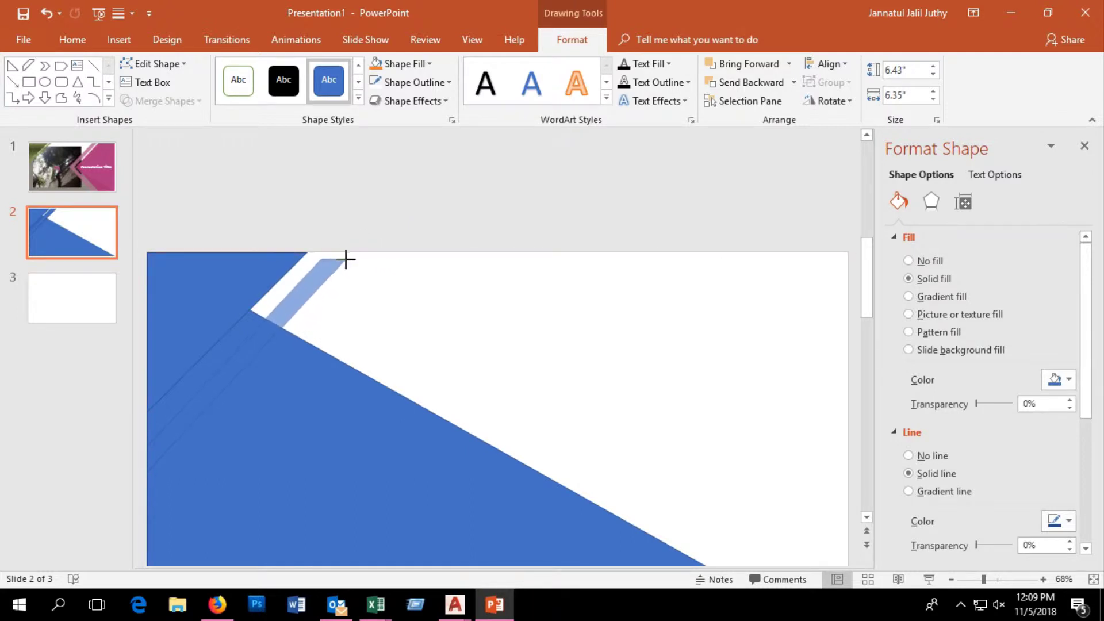
Thin the diagonal band and align it with the slide's top edge.
mouse_move(359, 251)
left_mouse_down()
mouse_move(348, 262)
mouse_move(357, 251)
left_mouse_up()
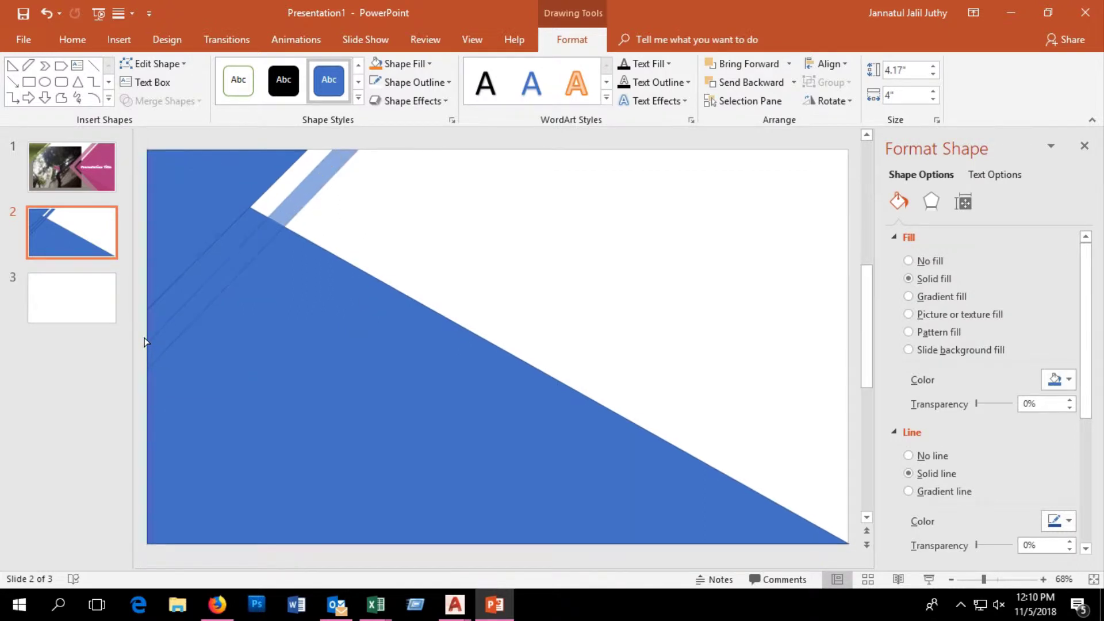
left_click_drag(147, 363, 145, 352)
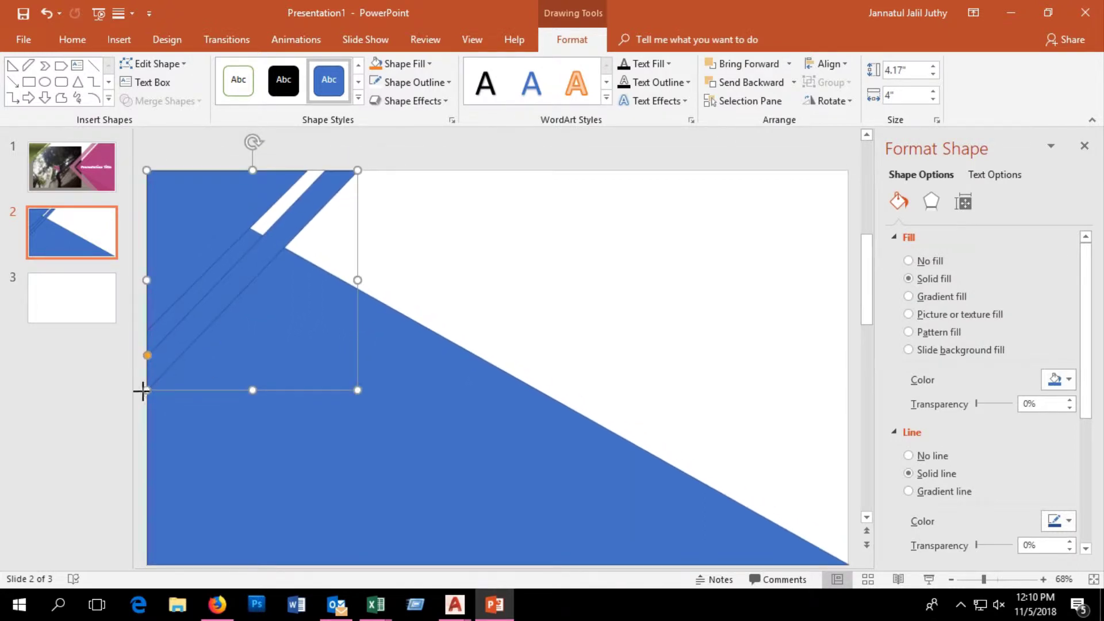
left_click_drag(142, 391, 142, 373)
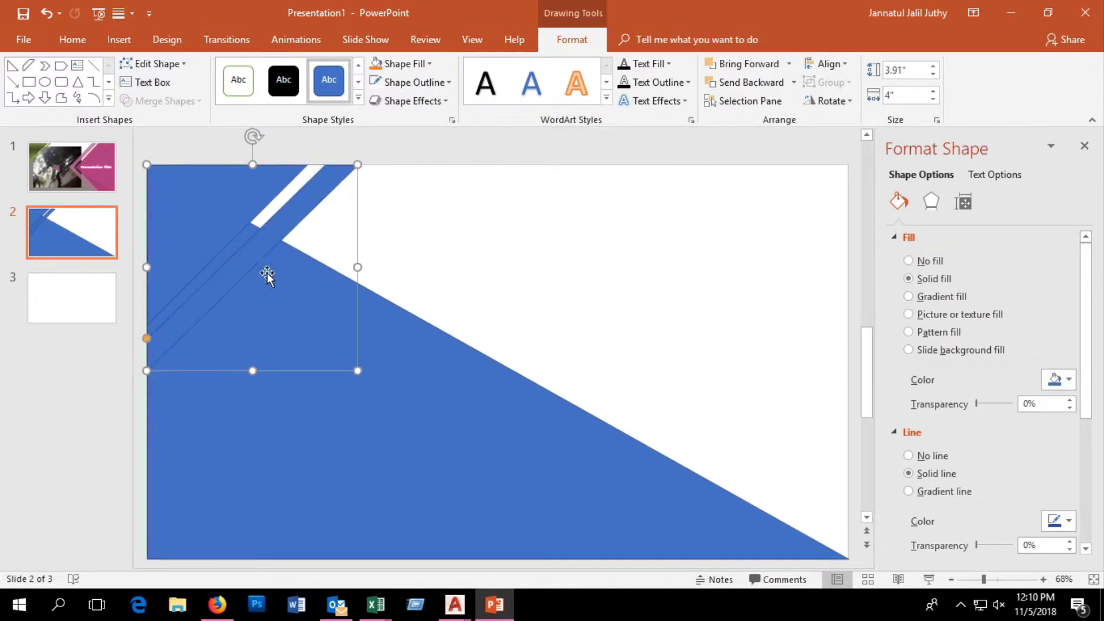
left_click_drag(355, 162, 347, 151)
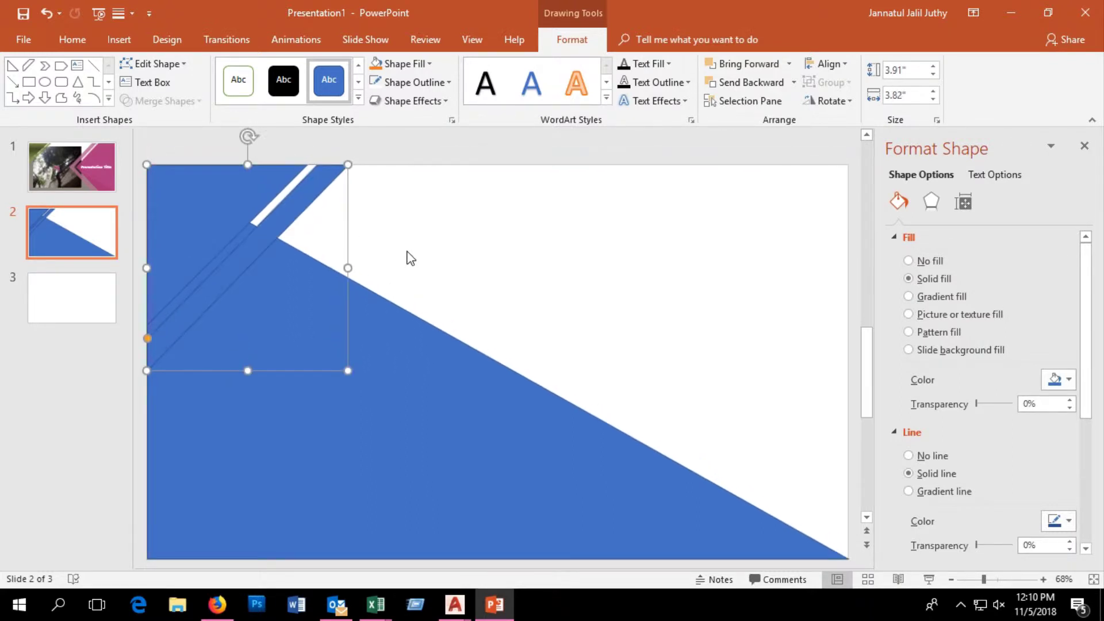
left_click(239, 260)
Resize the band to 3.91" by 3.82", flush with the top edge beside a thin white stripe.
left_click(230, 252)
left_click_drag(145, 338, 146, 317)
mouse_move(347, 165)
left_mouse_down()
mouse_move(359, 142)
mouse_move(350, 144)
left_mouse_up()
left_click(390, 235)
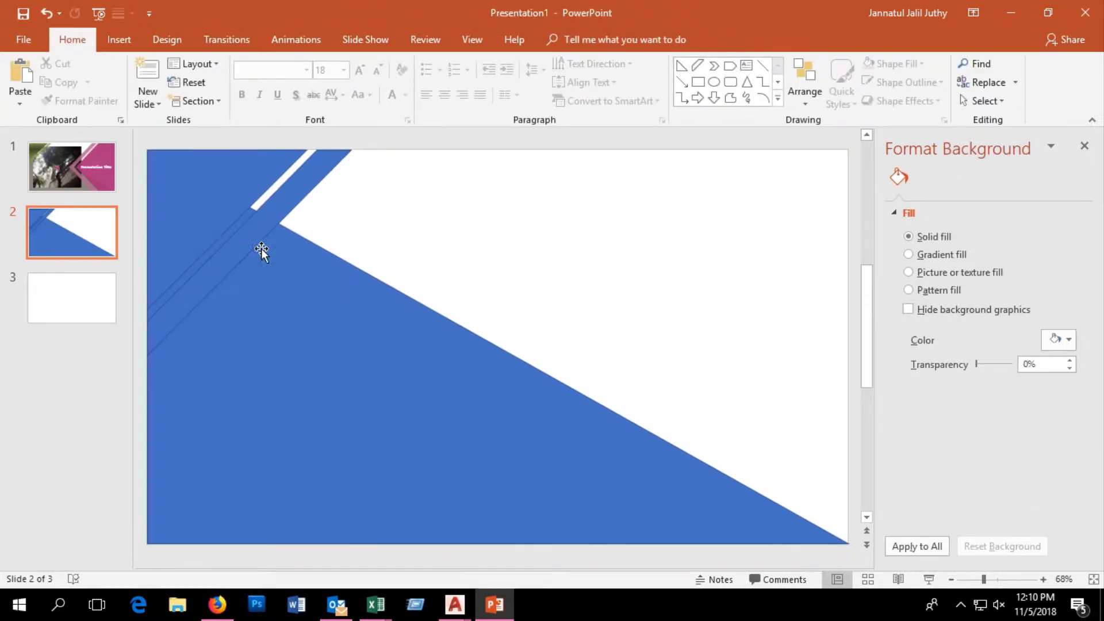
left_click(223, 275)
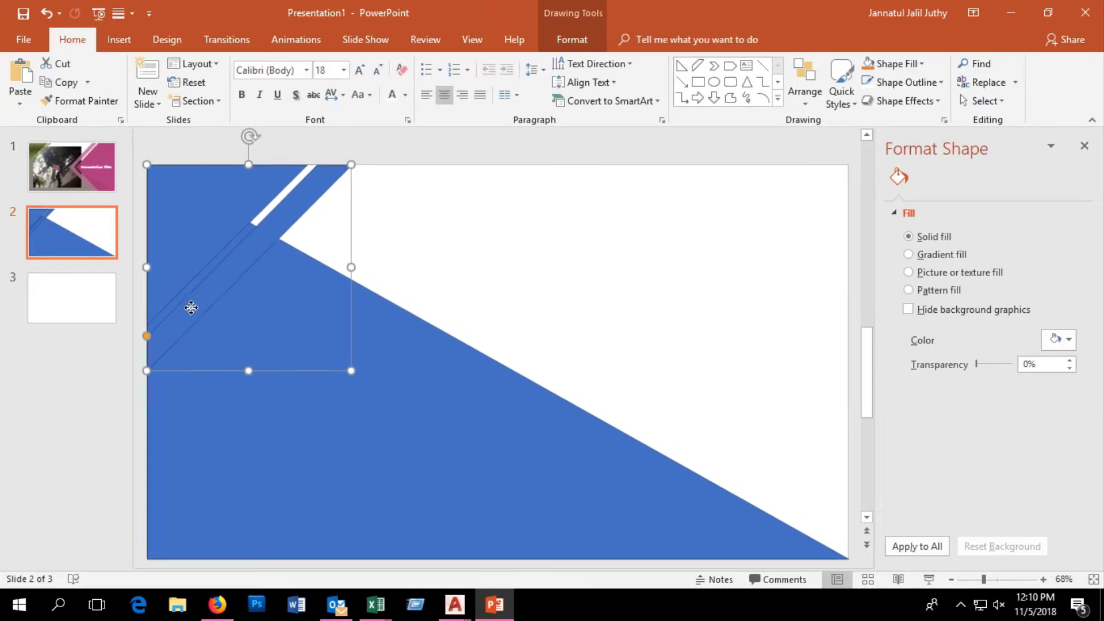
left_click(434, 328)
Draw a Chevron shape and stretch it down to the slide's bottom edge.
left_click(118, 40)
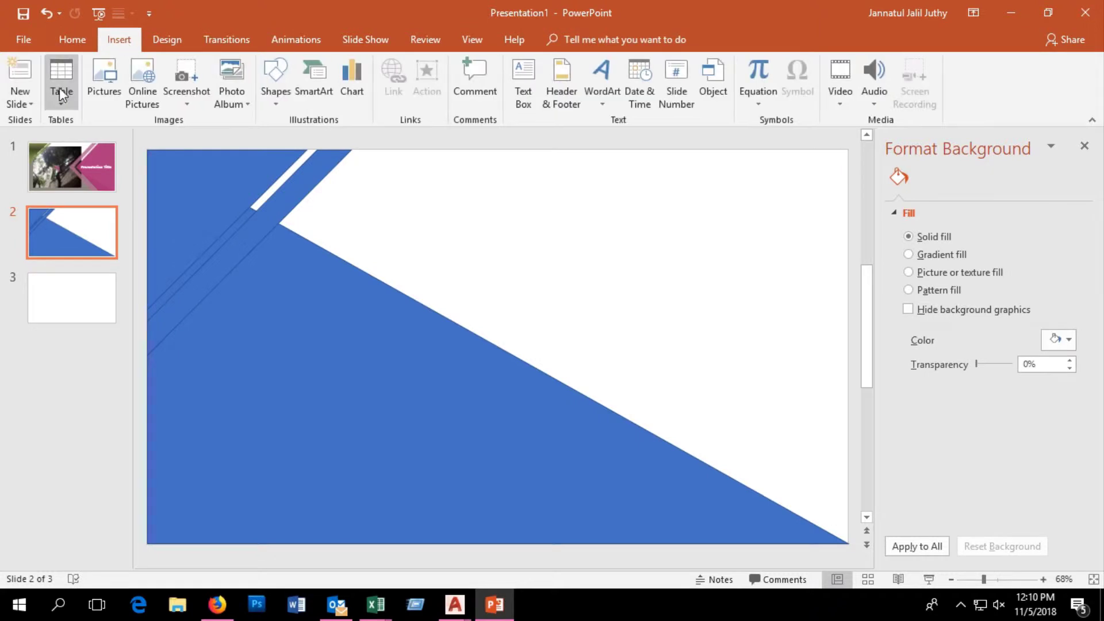
left_click(278, 81)
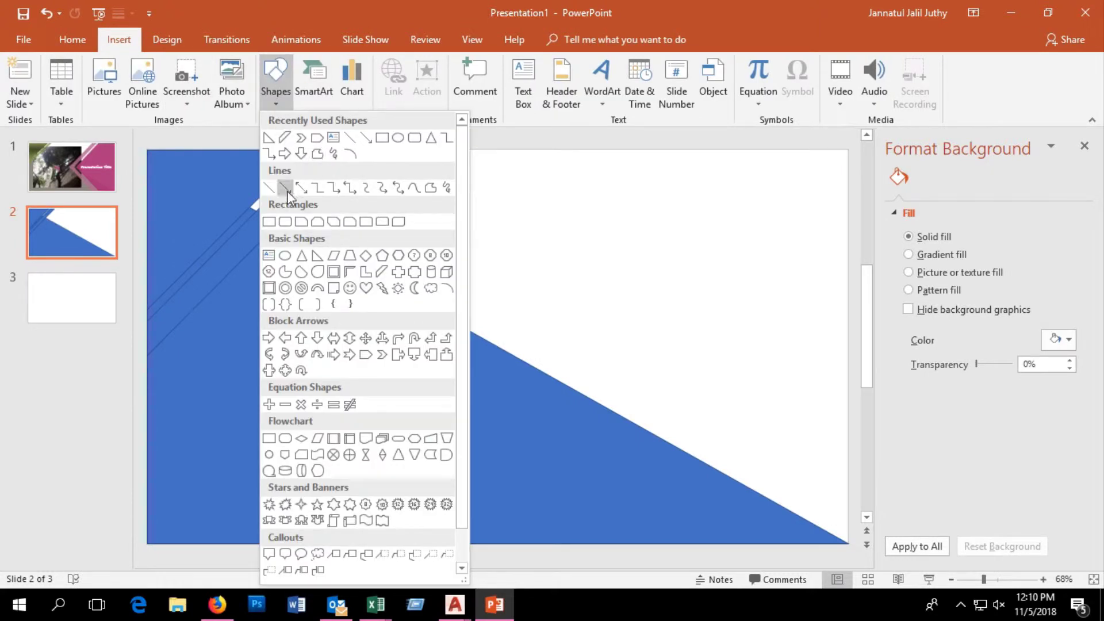
left_click(286, 137)
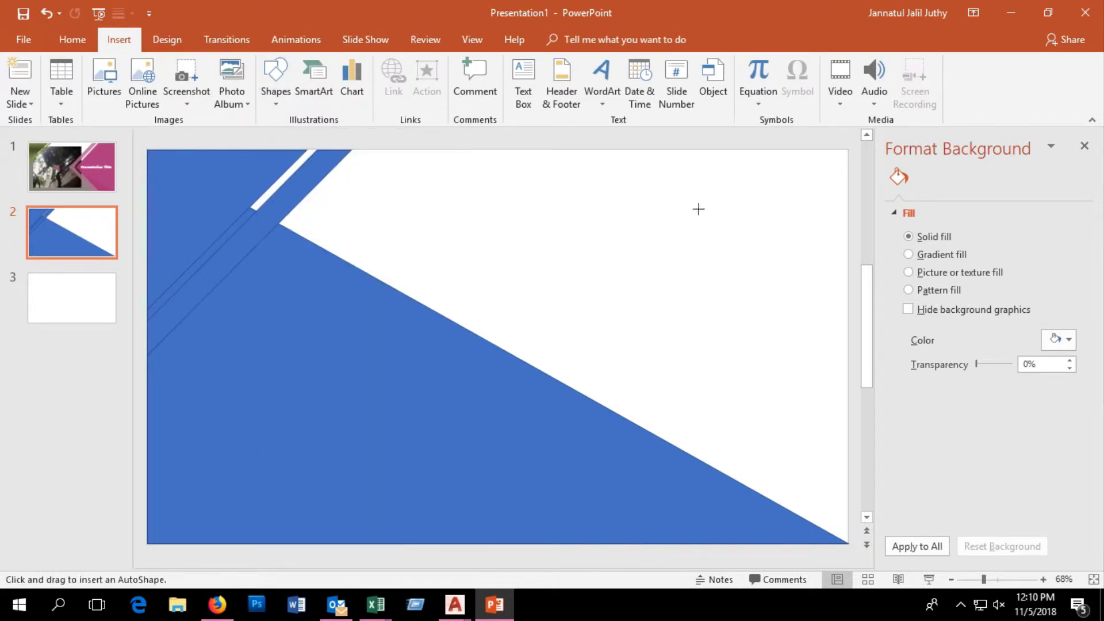
mouse_move(702, 169)
left_mouse_down()
mouse_move(501, 456)
mouse_move(497, 485)
left_mouse_up()
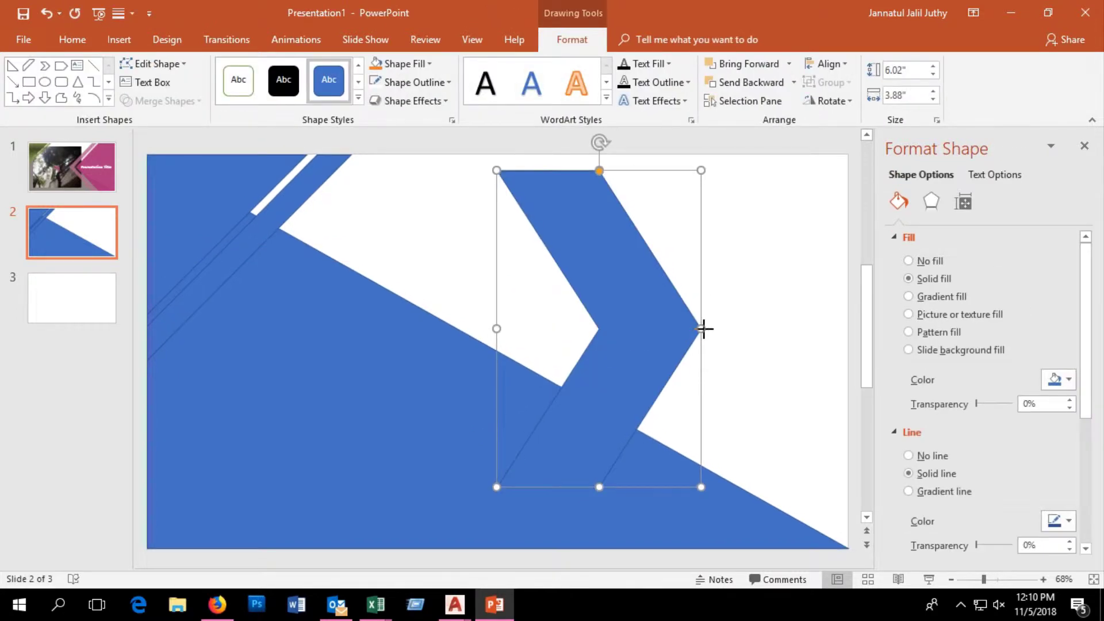
mouse_move(702, 325)
left_mouse_down()
mouse_move(340, 328)
mouse_move(548, 325)
left_mouse_up()
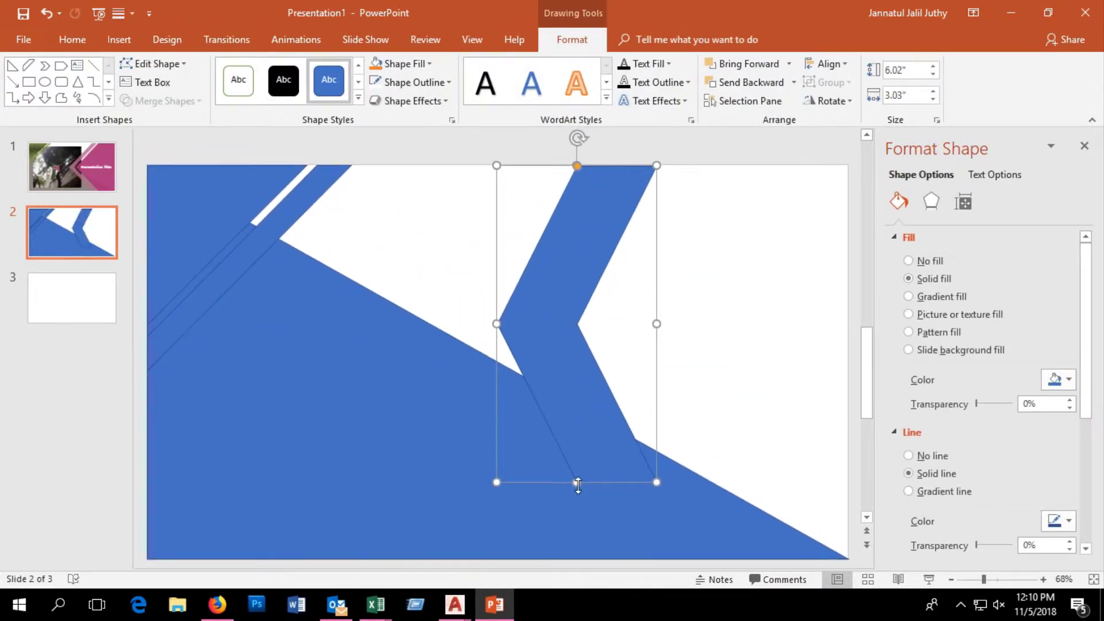
left_click_drag(578, 484, 582, 532)
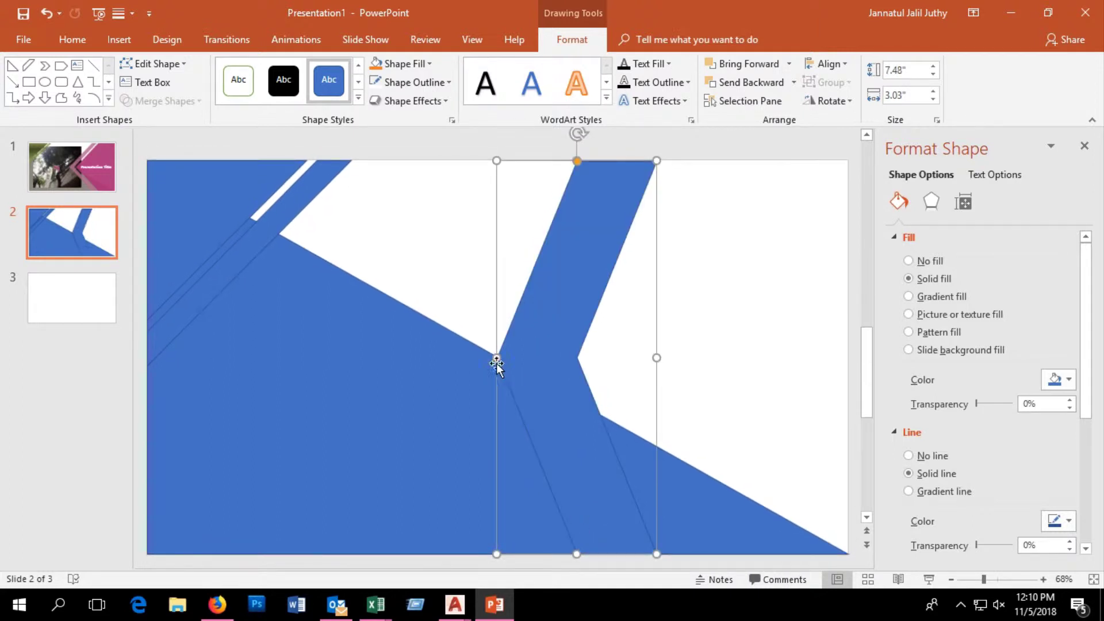
Thin the chevron into a 7.48" by 4.44" band crossing into the big triangle.
left_click_drag(496, 357, 340, 359)
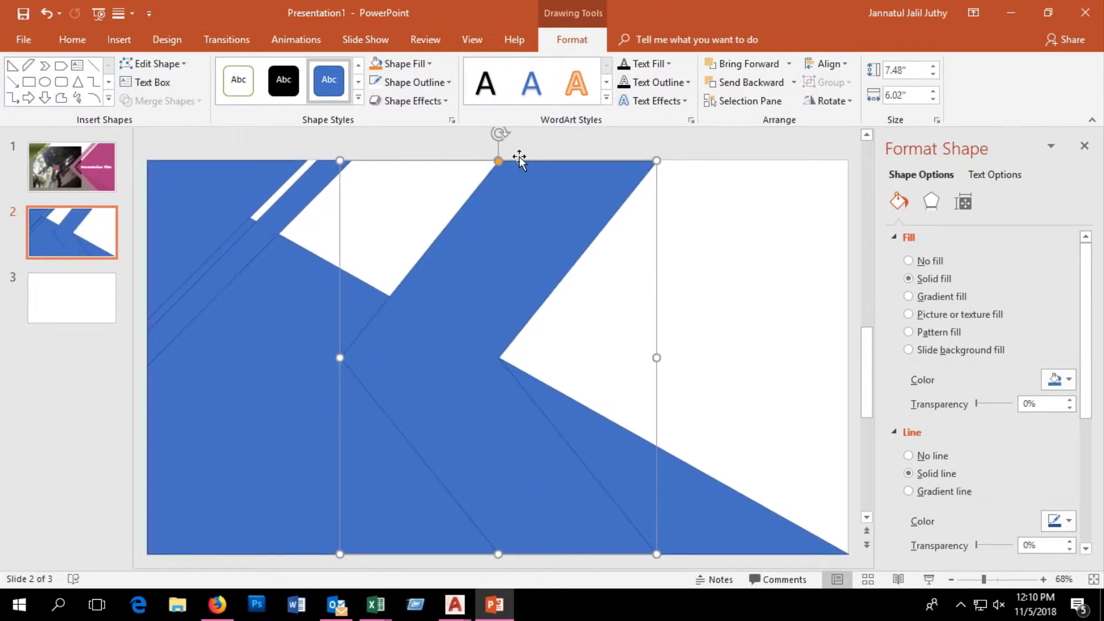
left_click_drag(498, 162, 595, 161)
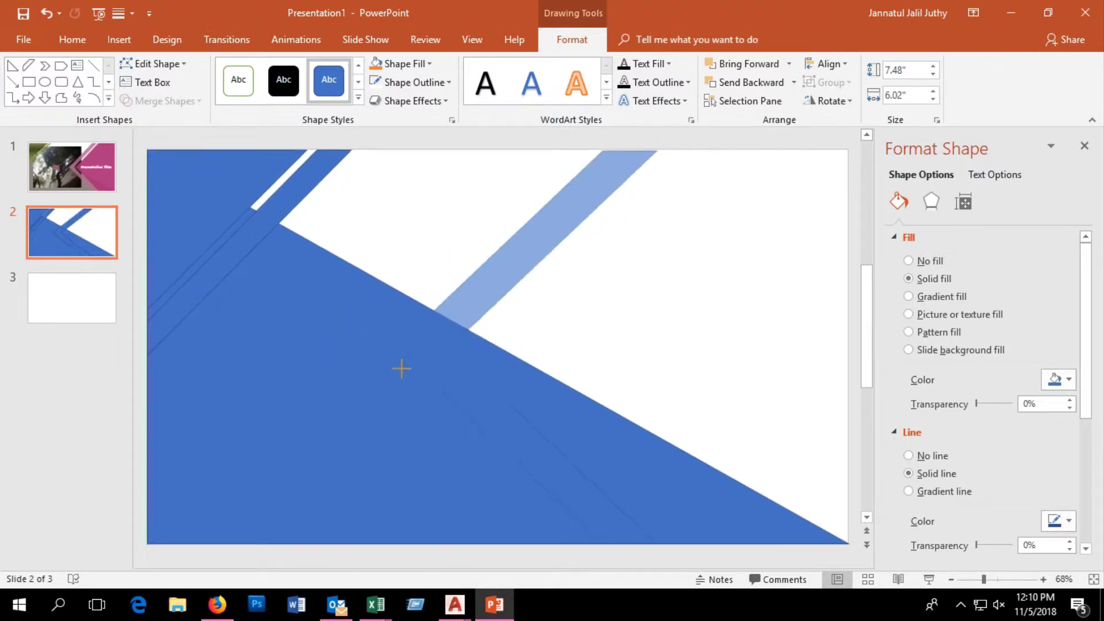
mouse_move(423, 372)
left_mouse_down()
mouse_move(424, 357)
mouse_move(525, 320)
left_mouse_up()
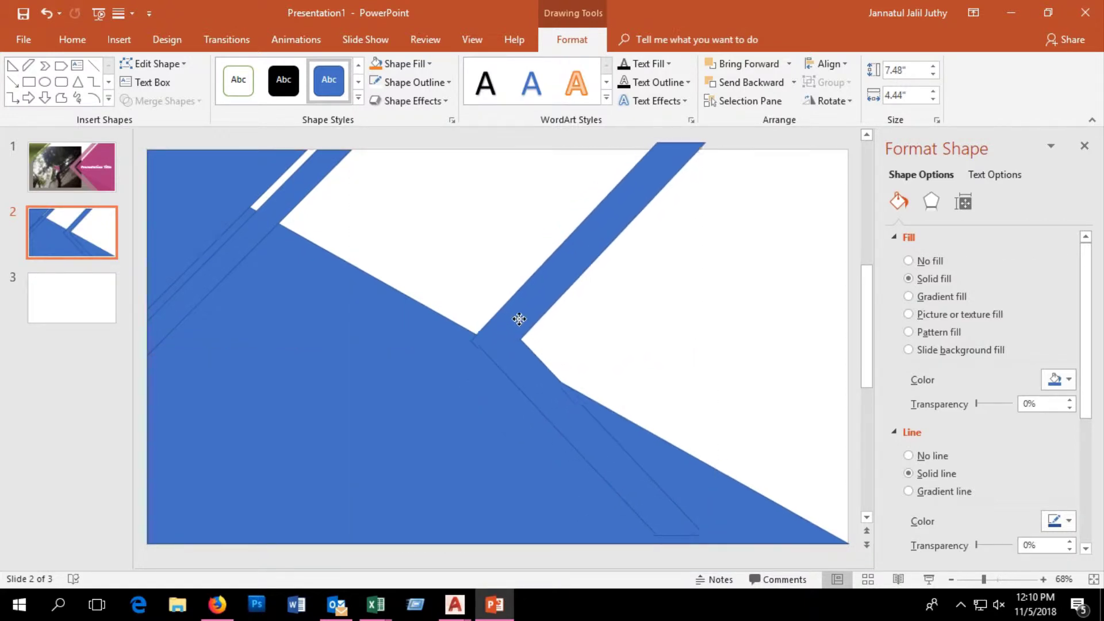
left_click_drag(525, 319, 531, 320)
left_click(441, 254)
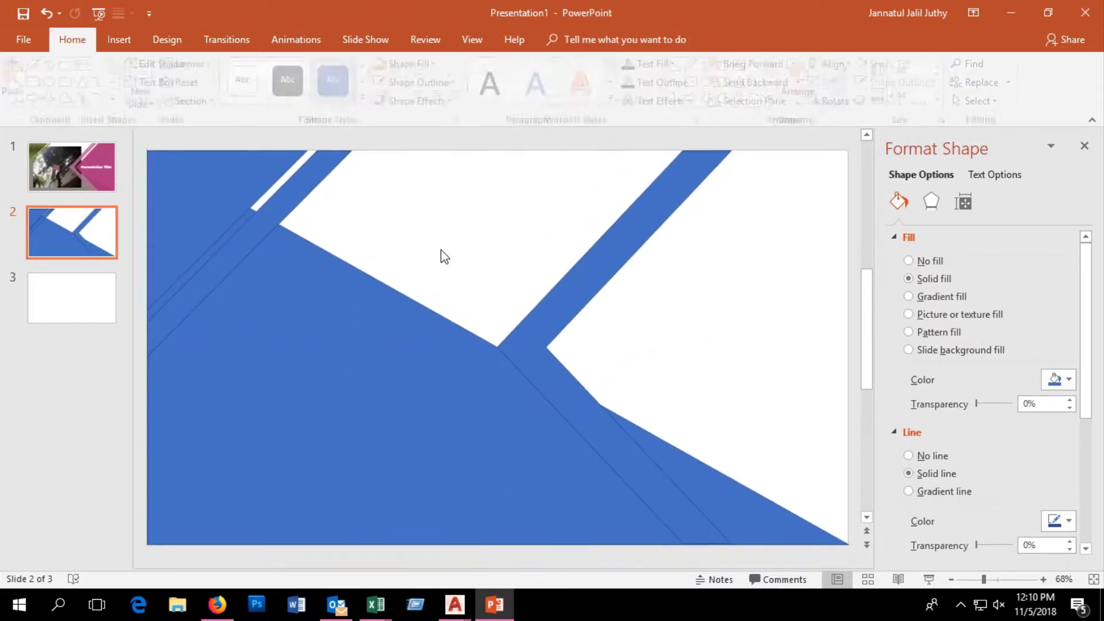
left_click(121, 38)
Draw a Pentagon arrow, flip it to point left, and stretch it to the top-right and bottom.
left_click(276, 86)
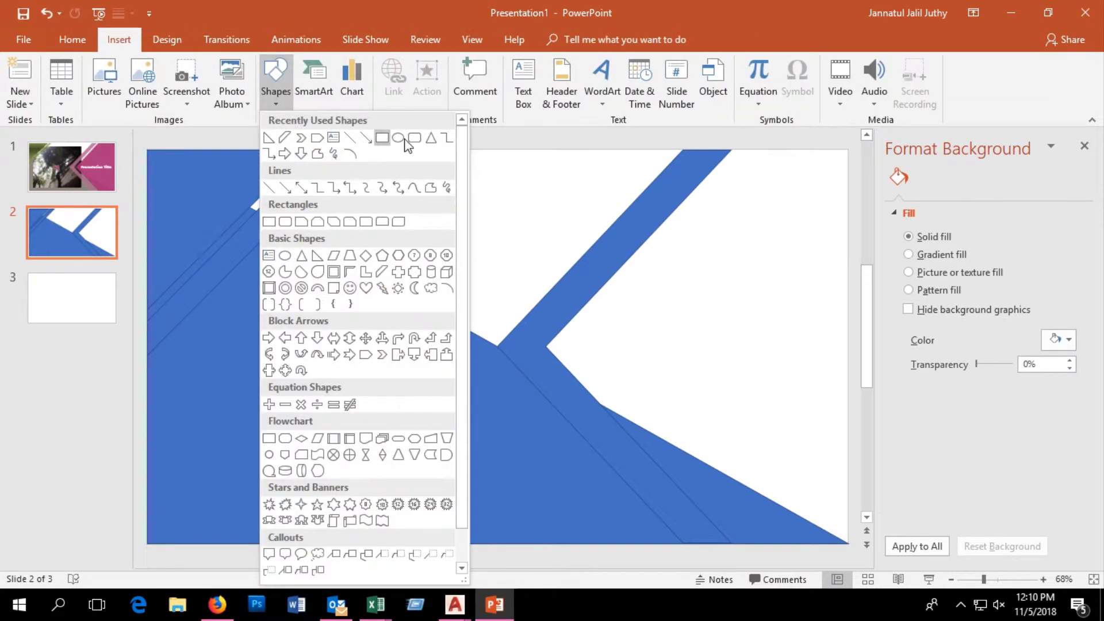
left_click(300, 138)
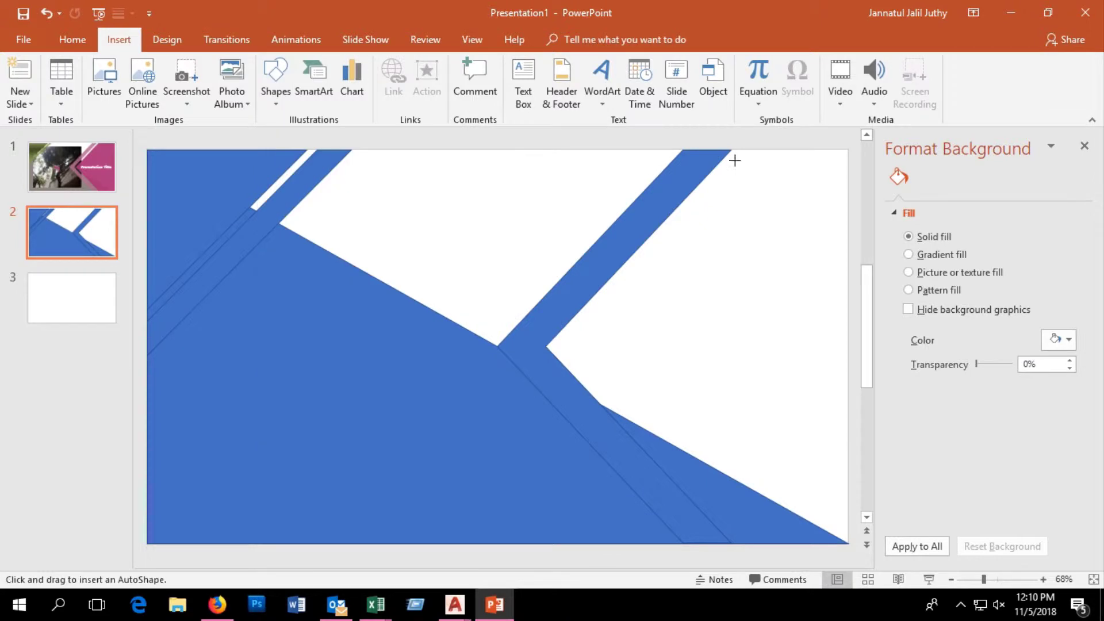
left_click_drag(824, 156, 637, 468)
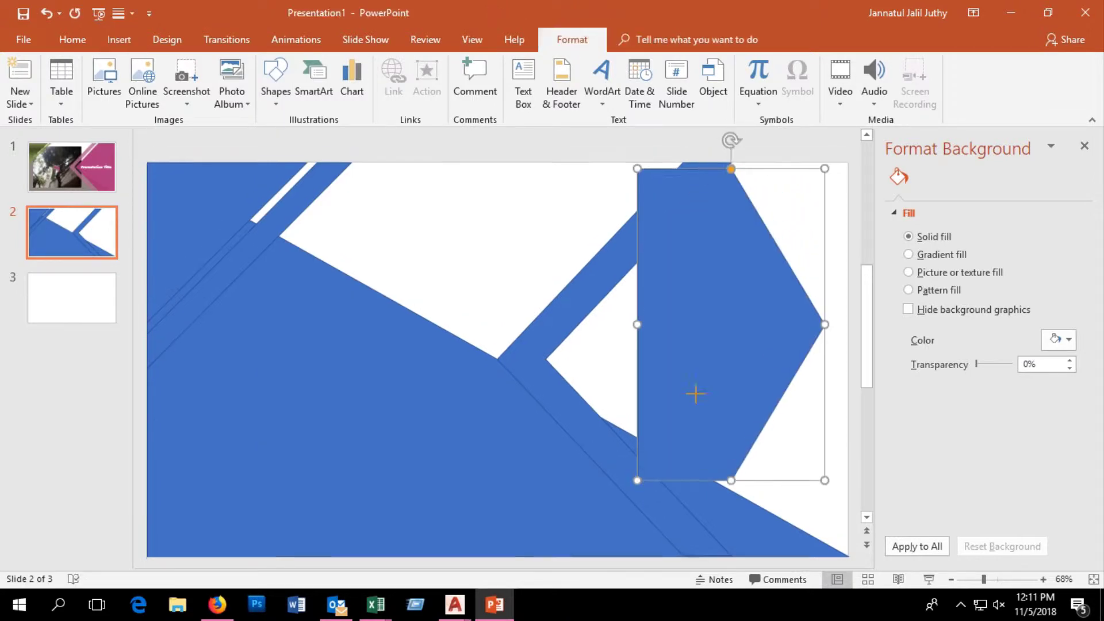
left_click_drag(830, 332, 394, 327)
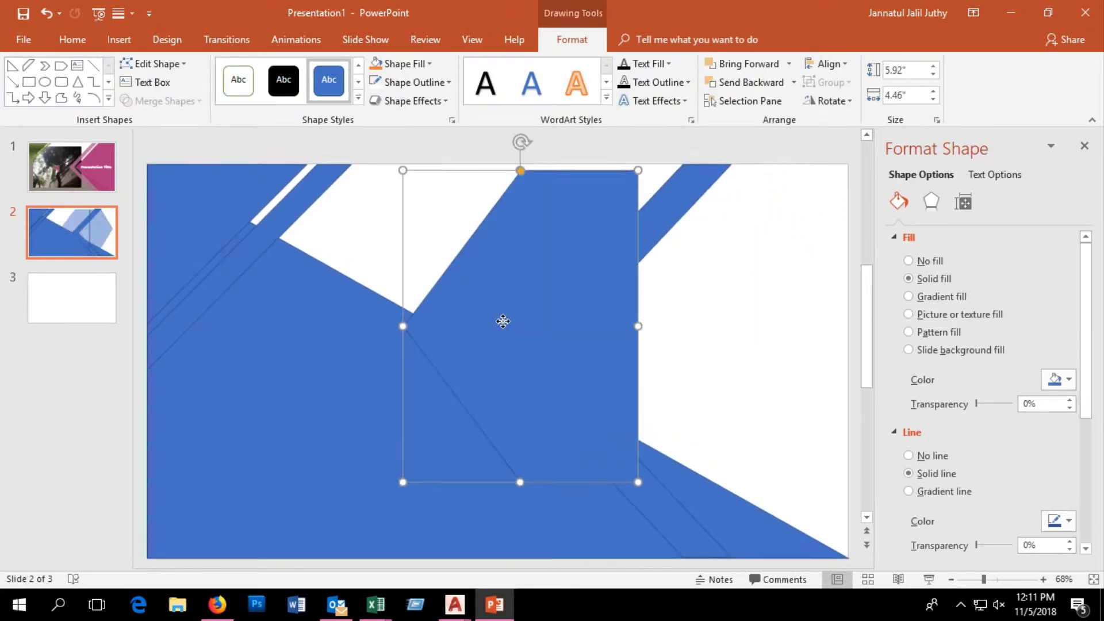
mouse_move(502, 319)
left_mouse_down()
mouse_move(689, 322)
mouse_move(680, 333)
left_mouse_up()
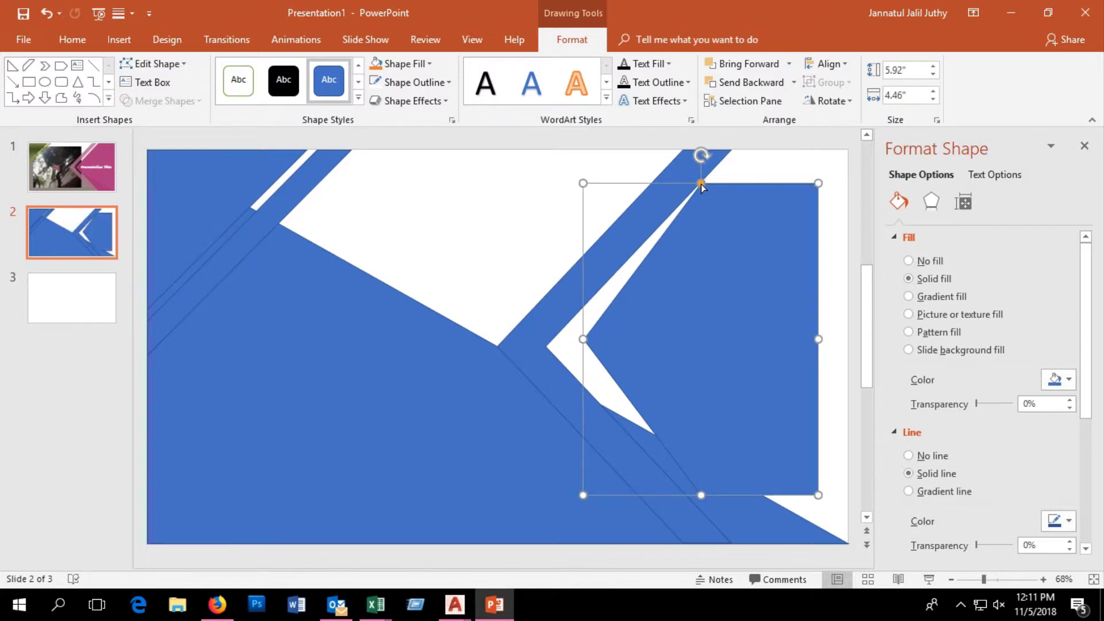
left_click_drag(701, 184, 723, 180)
left_click_drag(818, 183, 850, 152)
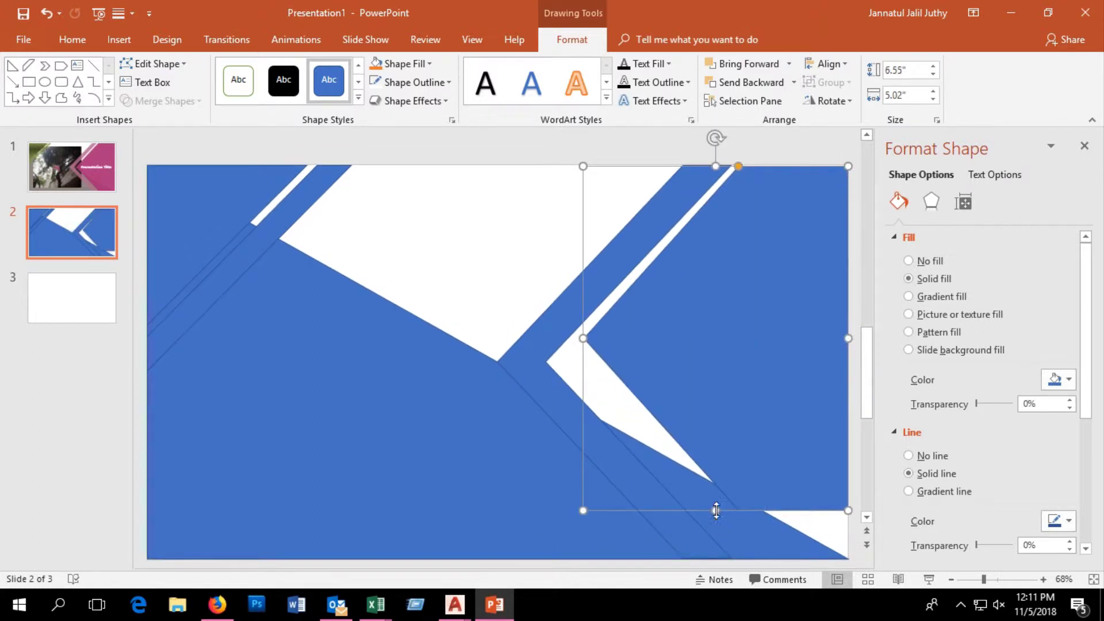
left_click_drag(715, 510, 715, 555)
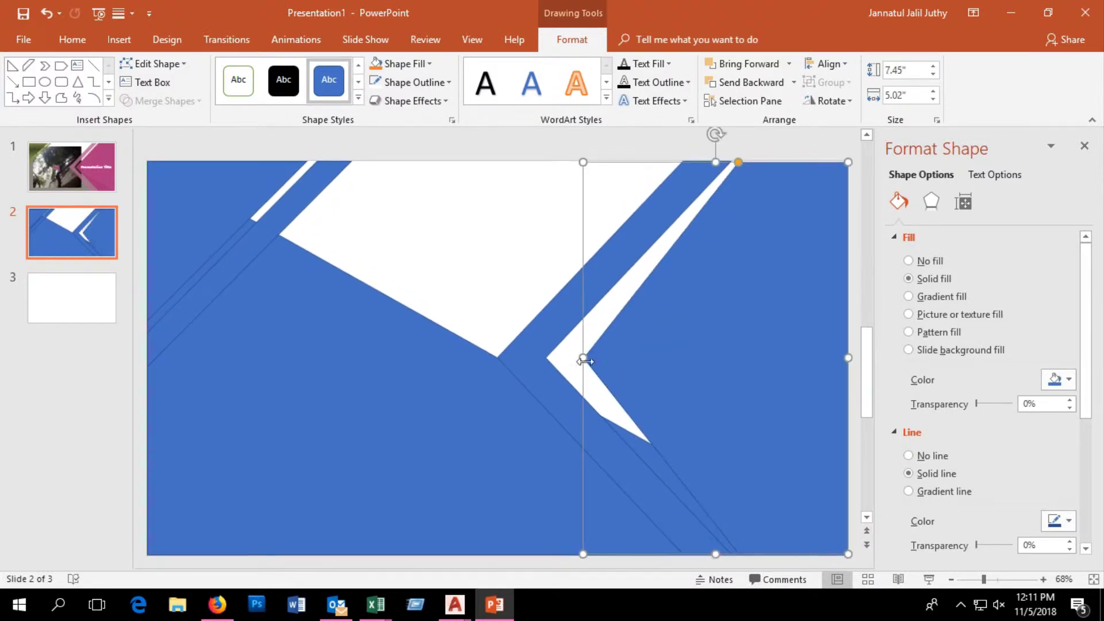
Widen the arrow to 7.45" by 5.69", meeting the chevron band with a thin white gap.
left_click_drag(582, 360, 545, 351)
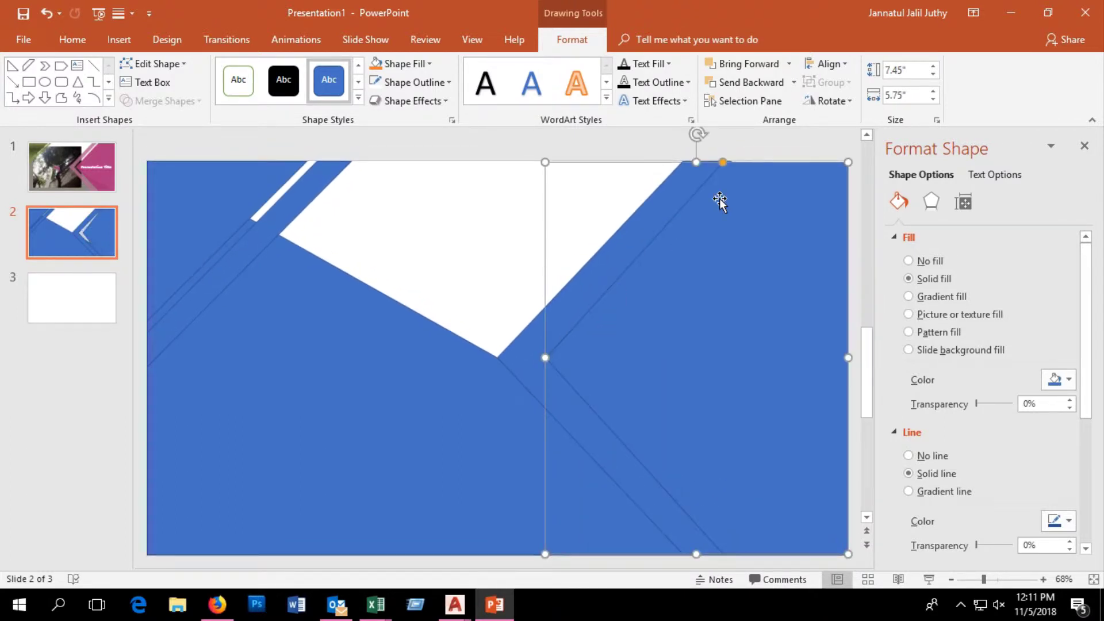
left_click_drag(725, 165, 757, 172)
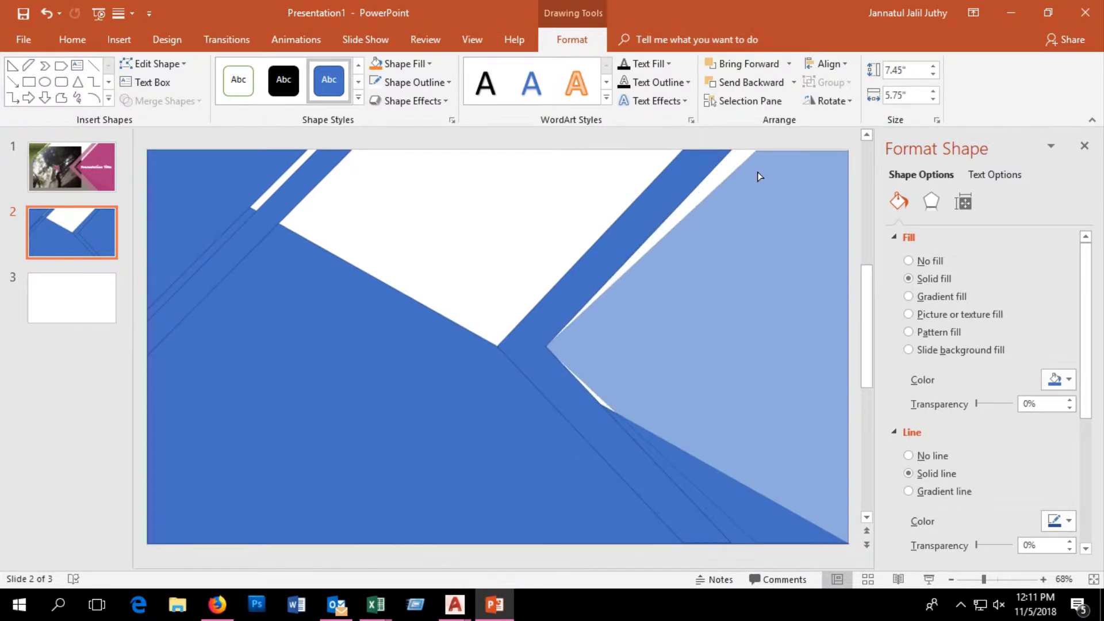
left_click_drag(544, 357, 572, 357)
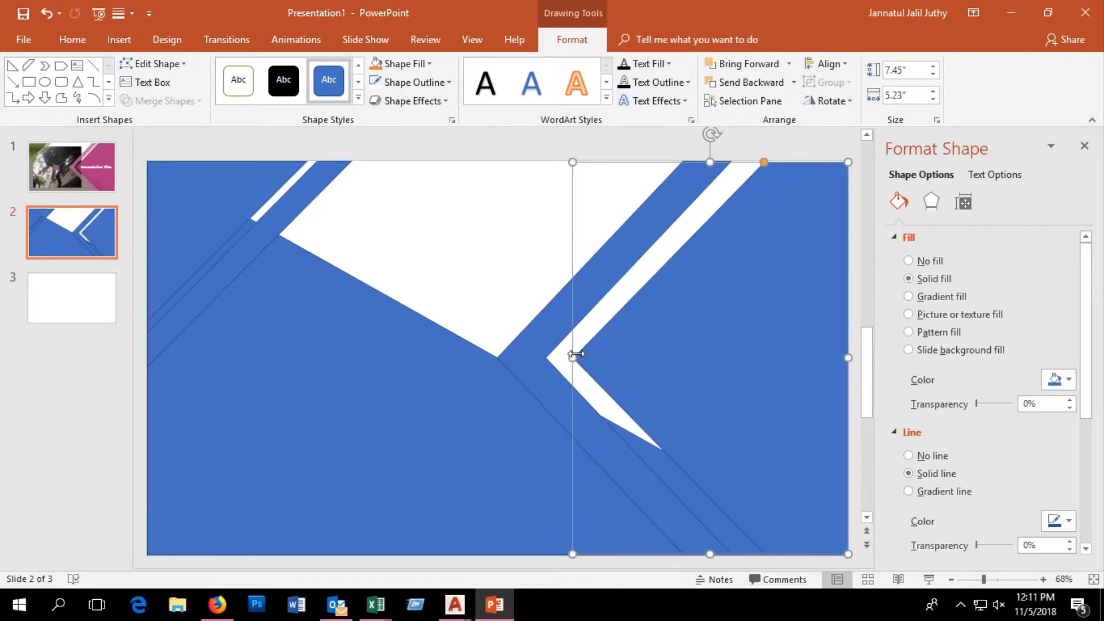
left_click_drag(570, 357, 555, 356)
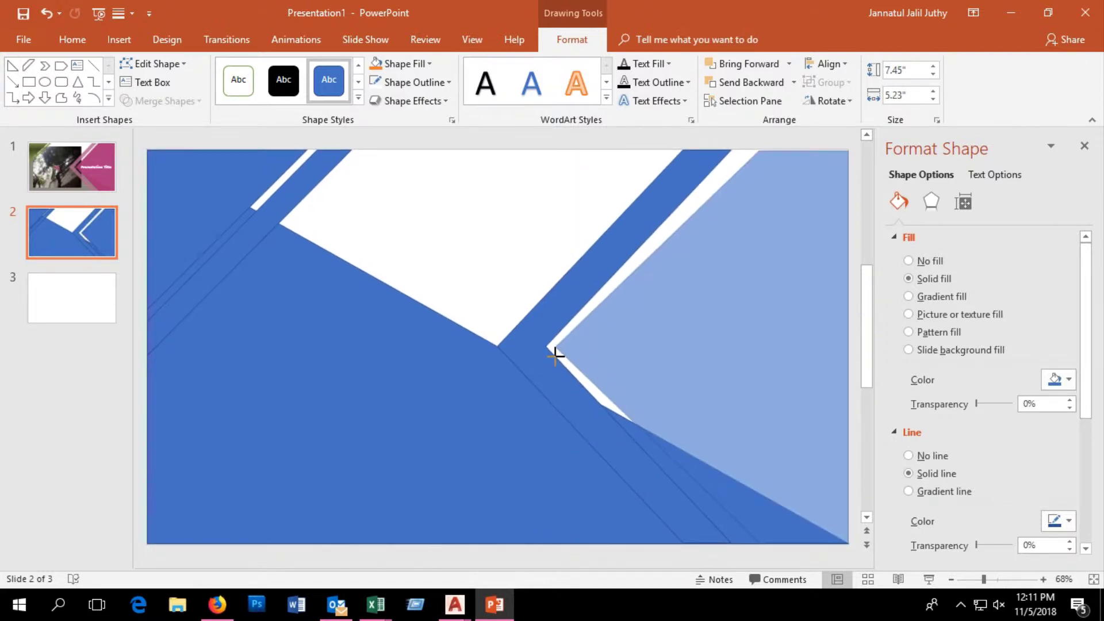
left_click_drag(553, 356, 548, 358)
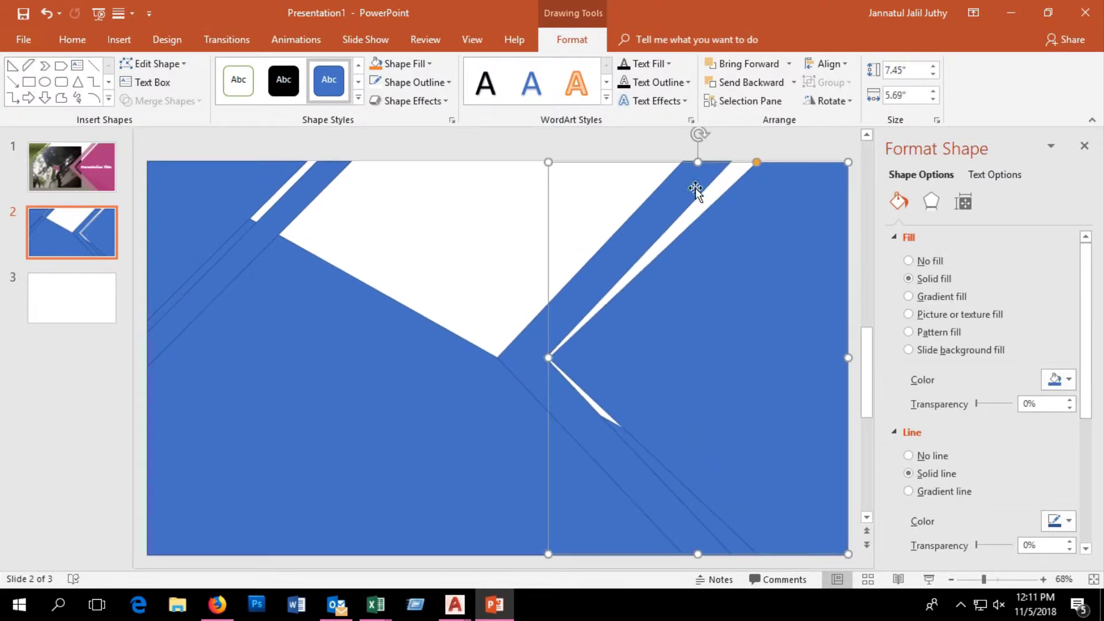
left_click_drag(759, 162, 737, 151)
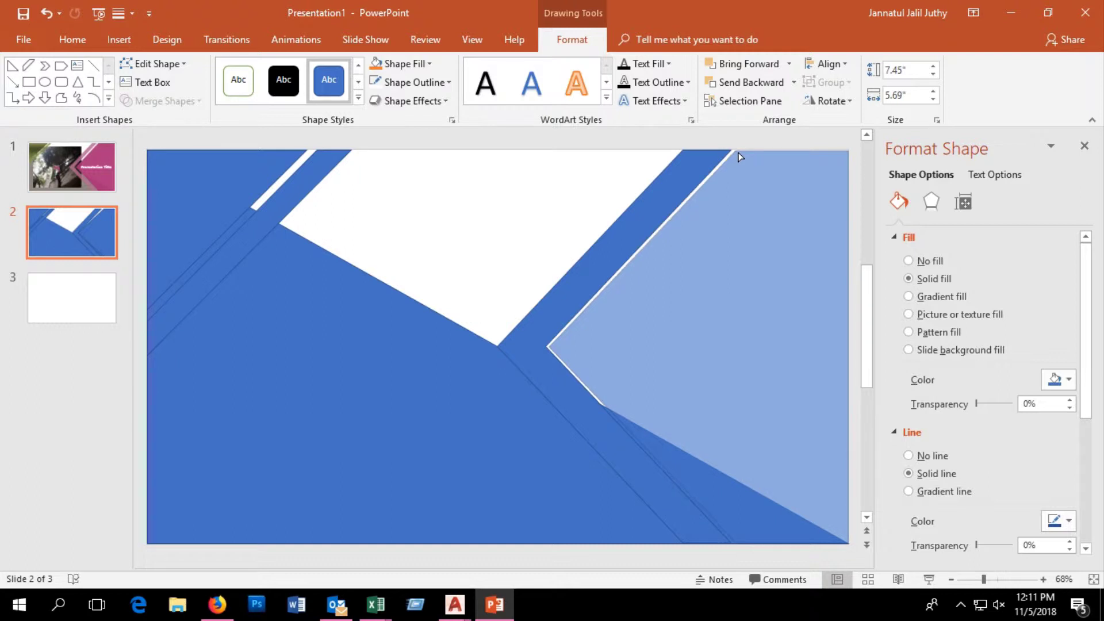
Nudge the chevron band left with the arrow keys and shift the top-left stripe up slightly.
left_click(590, 279)
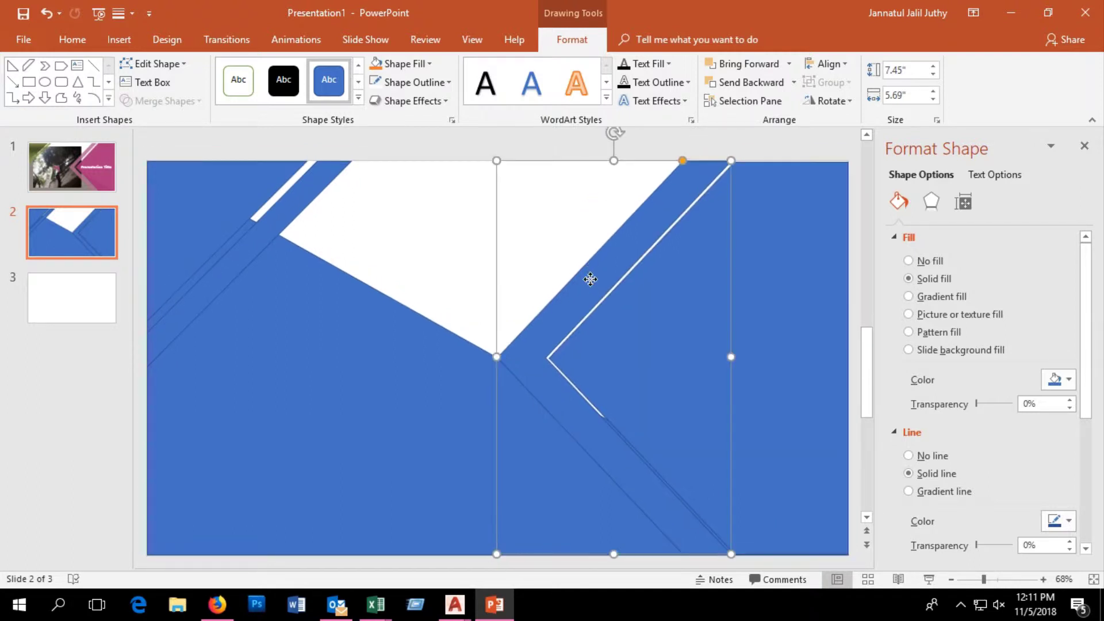
key("Left")
key("Left")
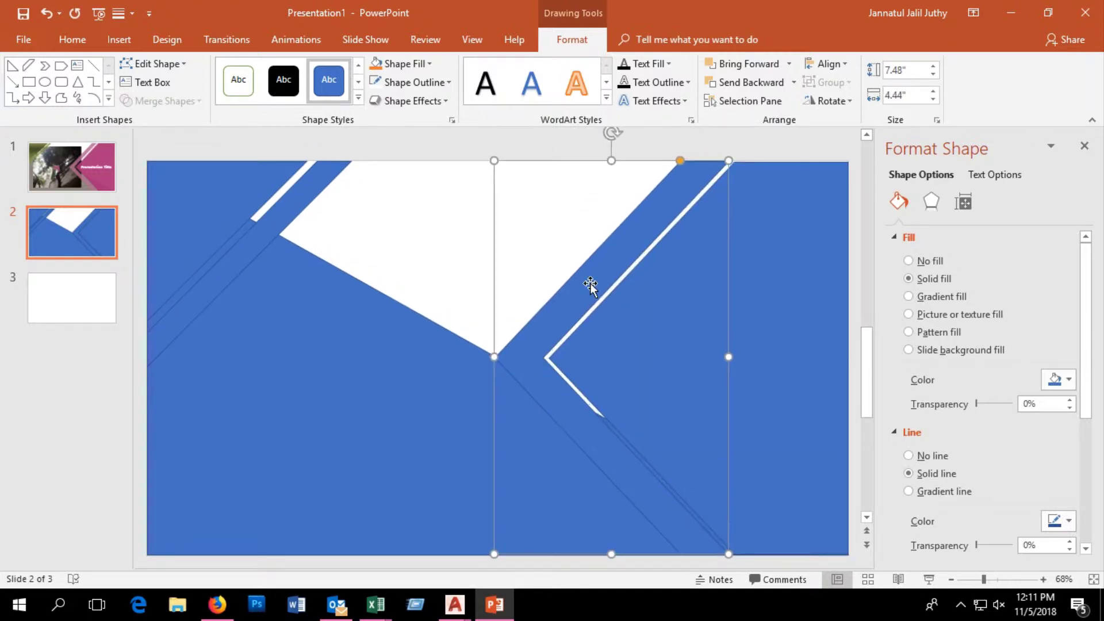
key("Left")
key("Left")
key("Left")
key("Left")
key("Left")
key("Left")
key("Left")
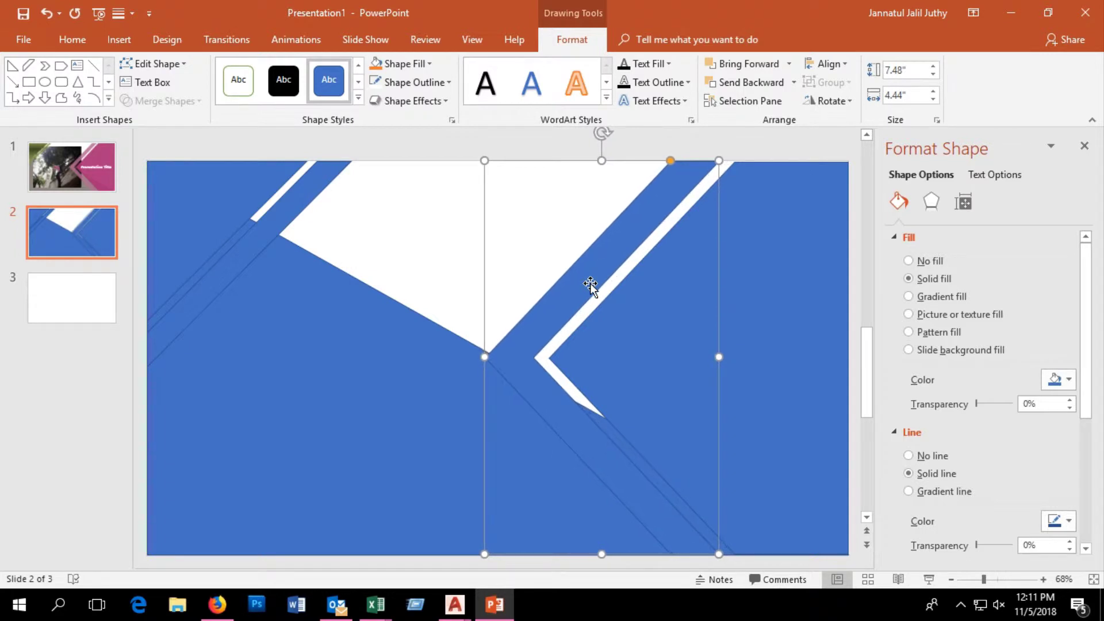
key("Right")
key("Right")
left_click_drag(591, 286, 591, 286)
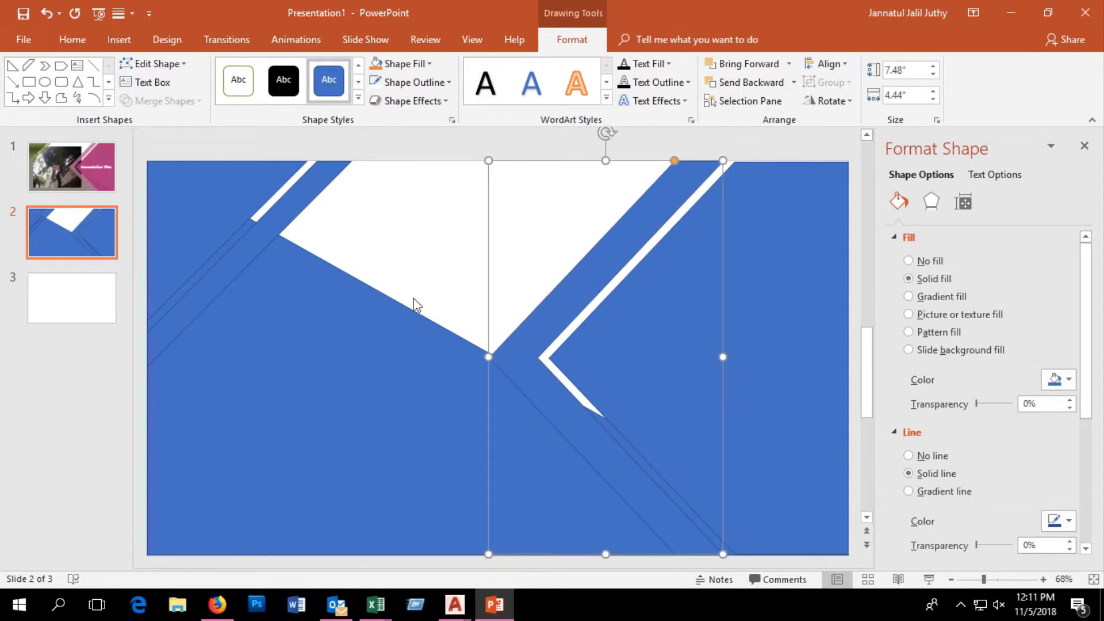
left_click(269, 245)
left_click_drag(271, 225, 271, 223)
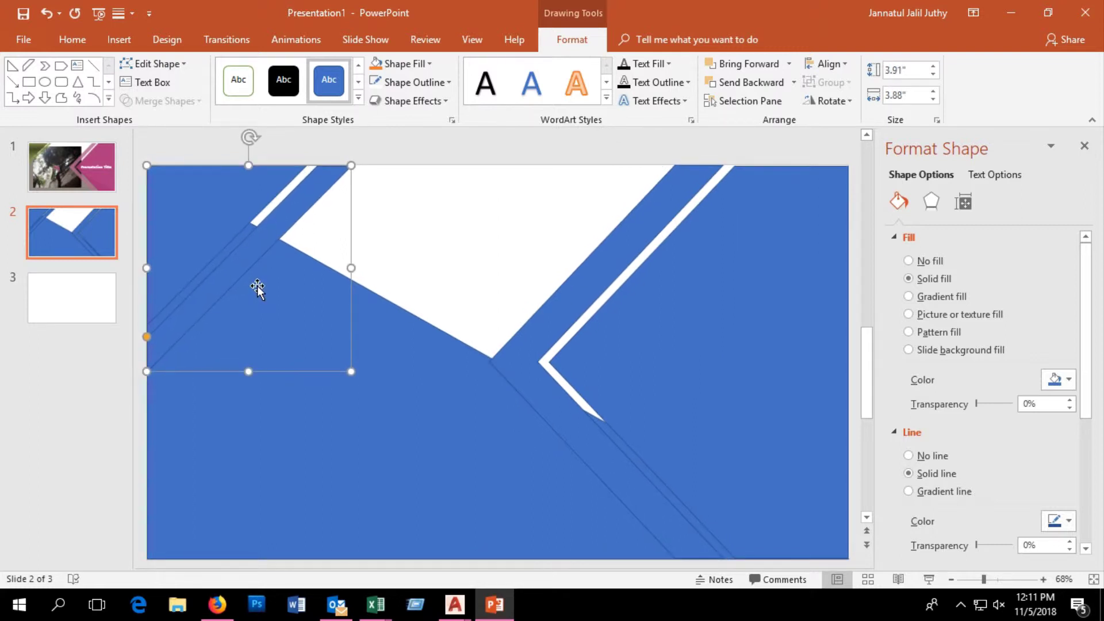
Insert IMG_1152 from personal files as a 7.5" by 7.5" tree photo on slide 2.
left_click(427, 258)
left_click(416, 343)
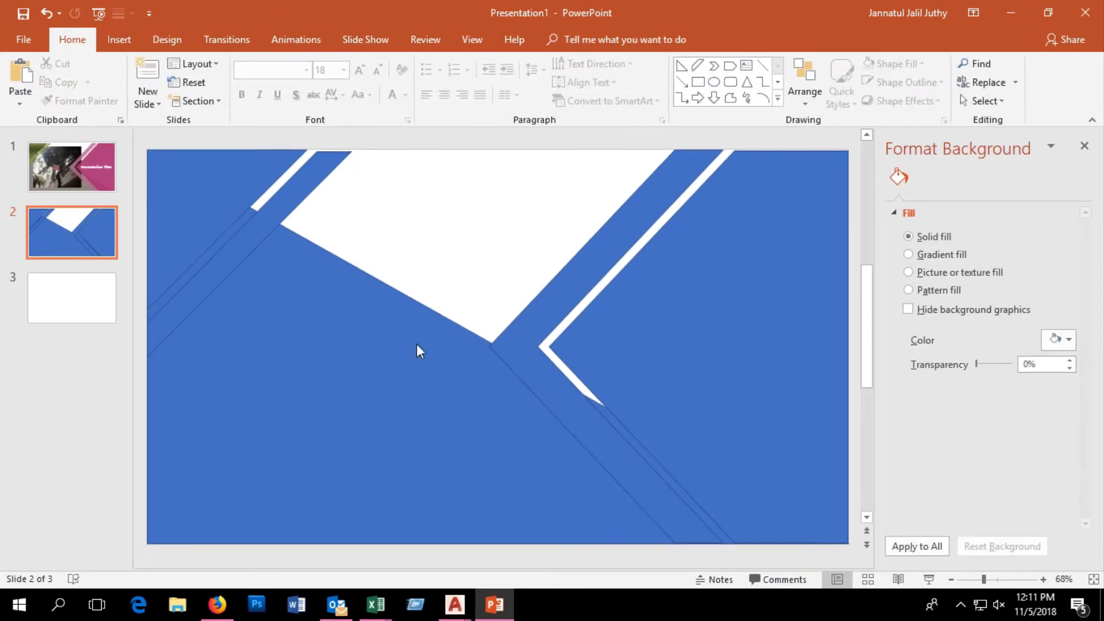
left_click(251, 312)
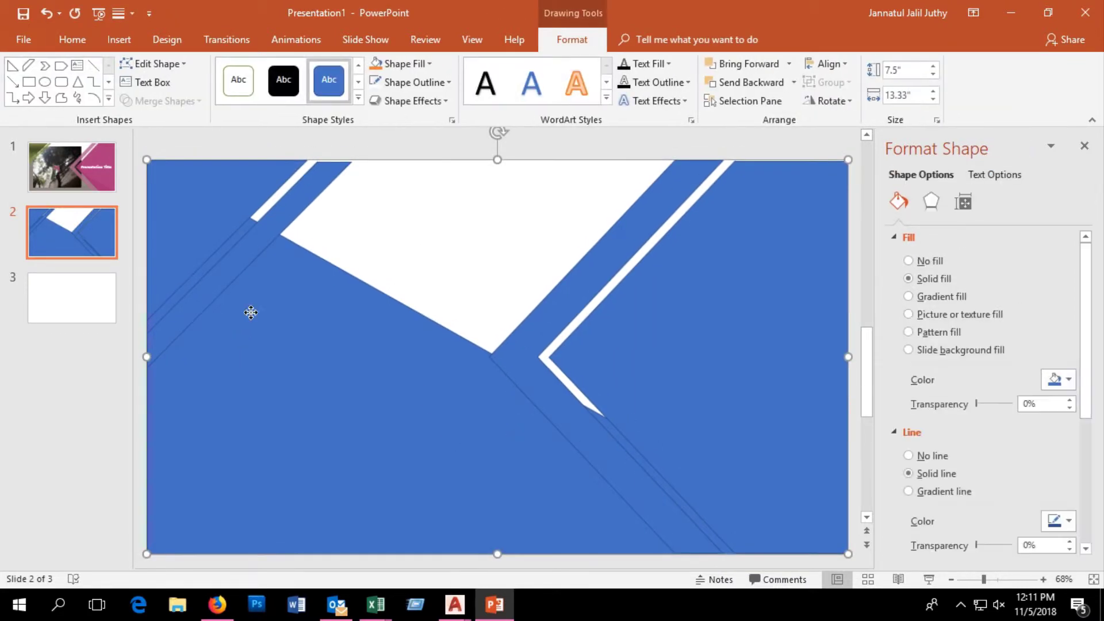
left_click(119, 38)
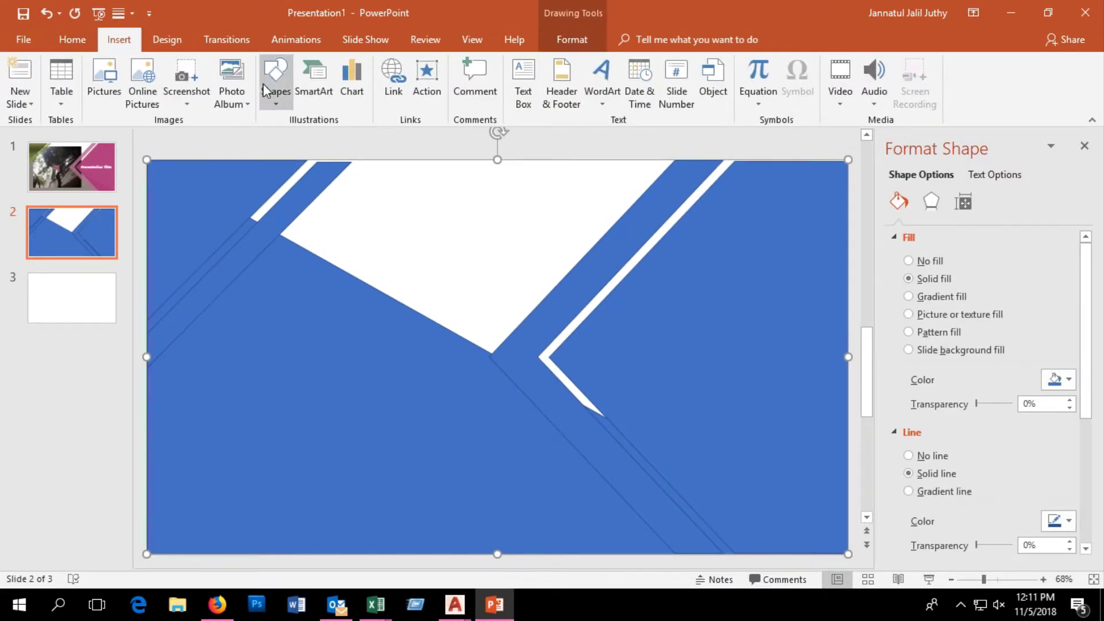
left_click(105, 96)
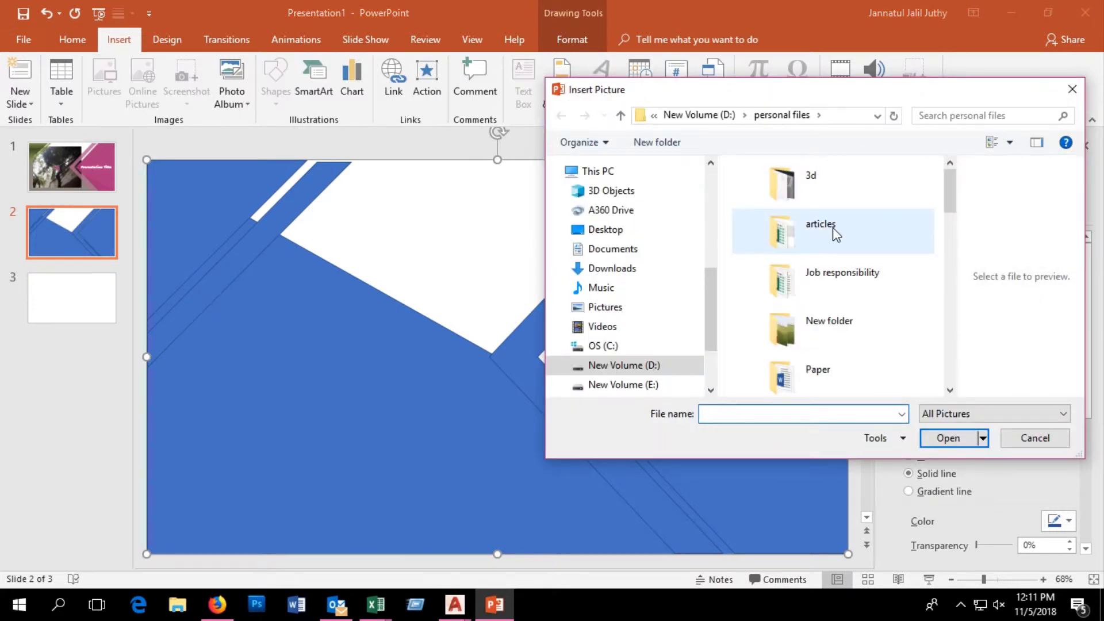
scroll(833, 241, "down", 5)
scroll(836, 257, "down", 5)
left_click(836, 236)
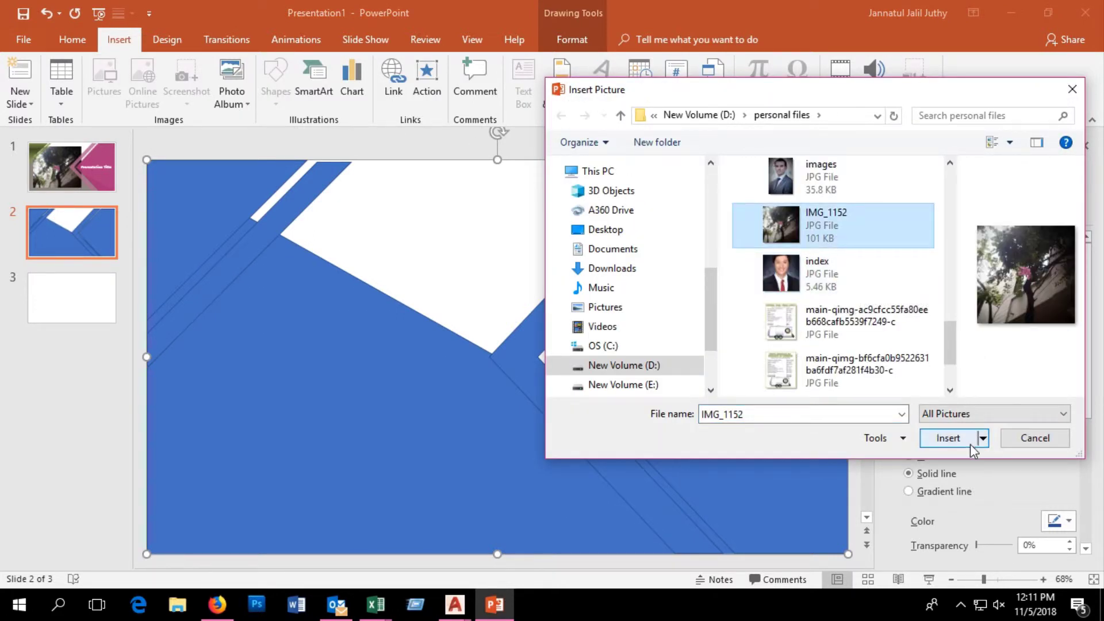
left_click(926, 435)
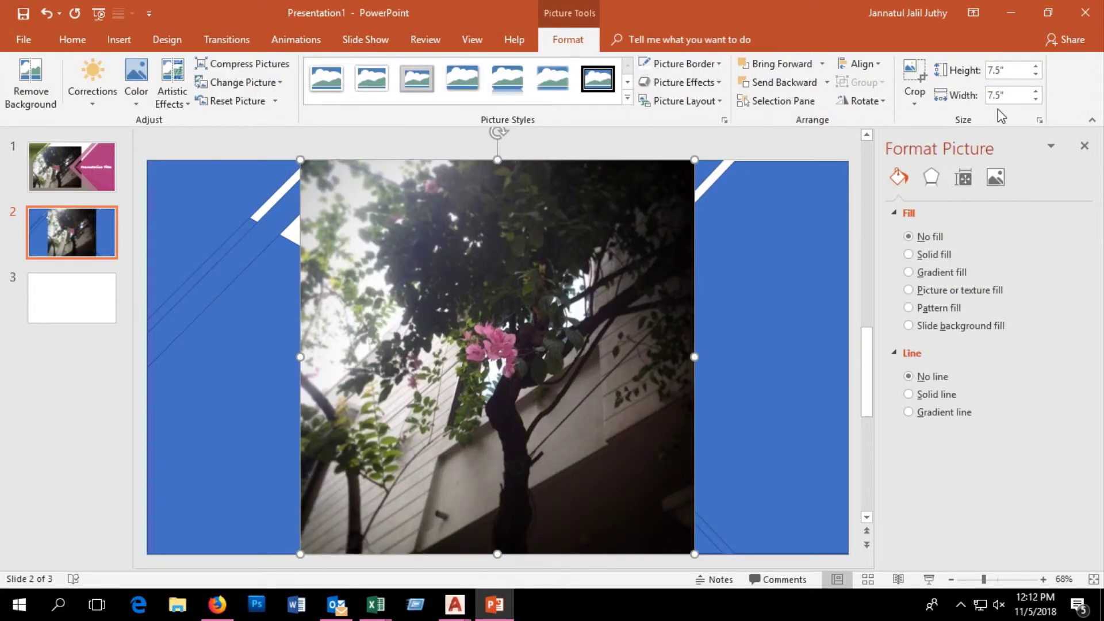
Crop the bottom off the tree photo.
left_click(914, 95)
left_click(971, 122)
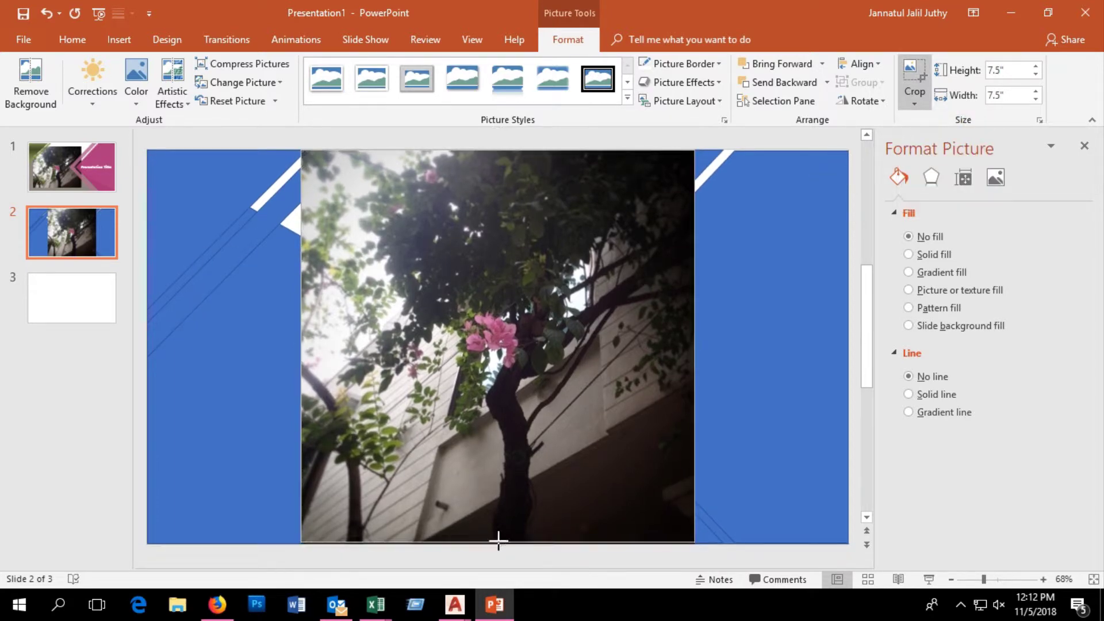
left_click_drag(497, 542, 500, 488)
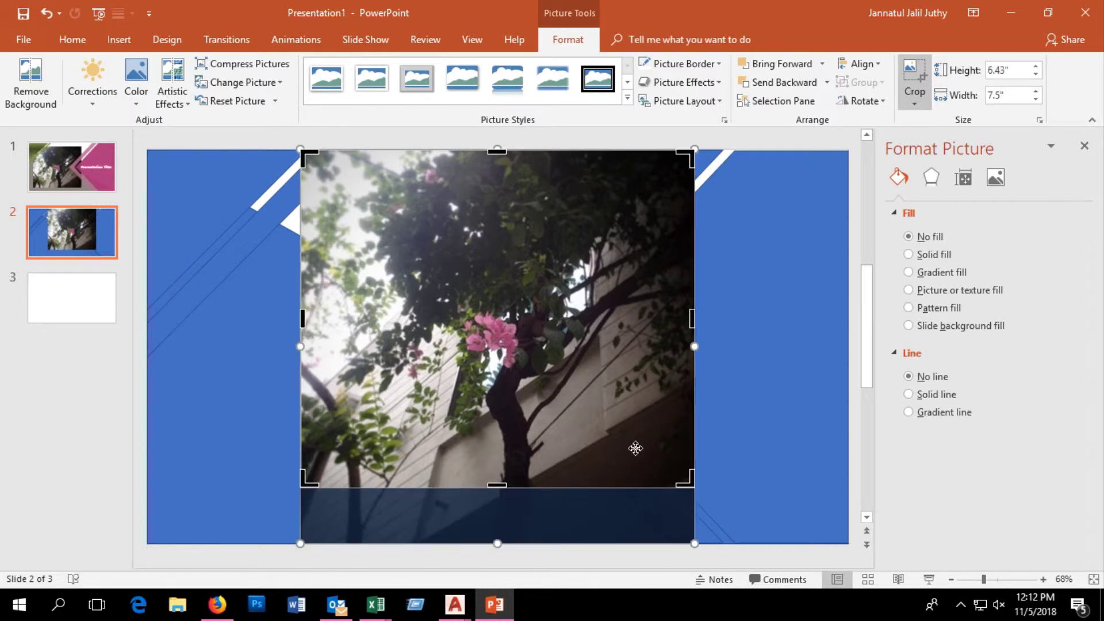
left_click(266, 435)
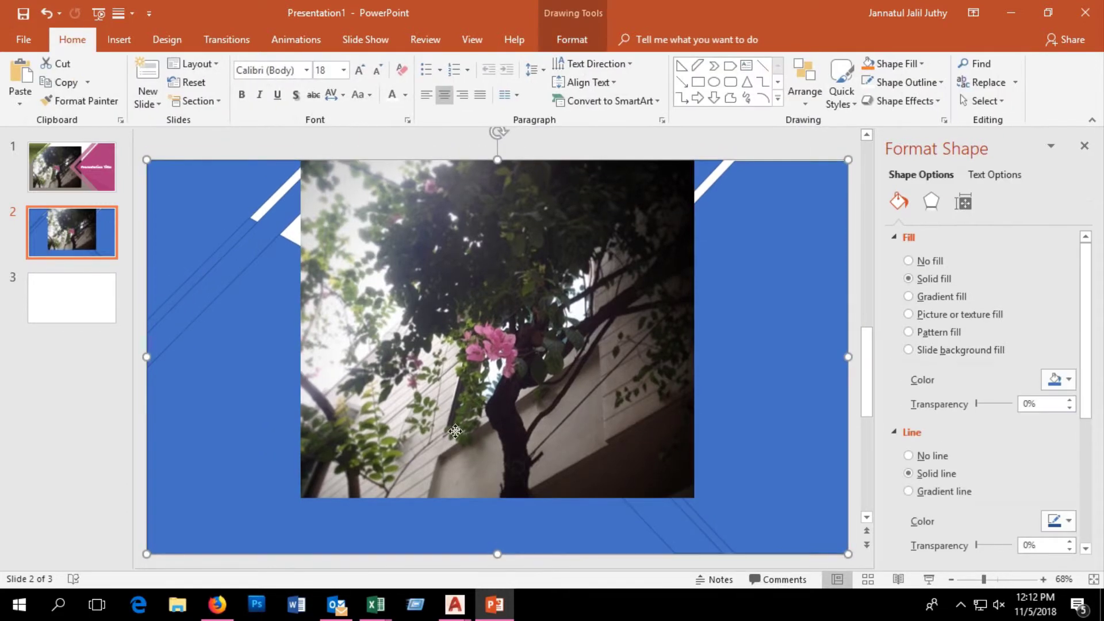
Move the photo to the left of the slide and shrink it slightly.
mouse_move(455, 423)
left_mouse_down()
mouse_move(382, 470)
mouse_move(364, 453)
left_mouse_up()
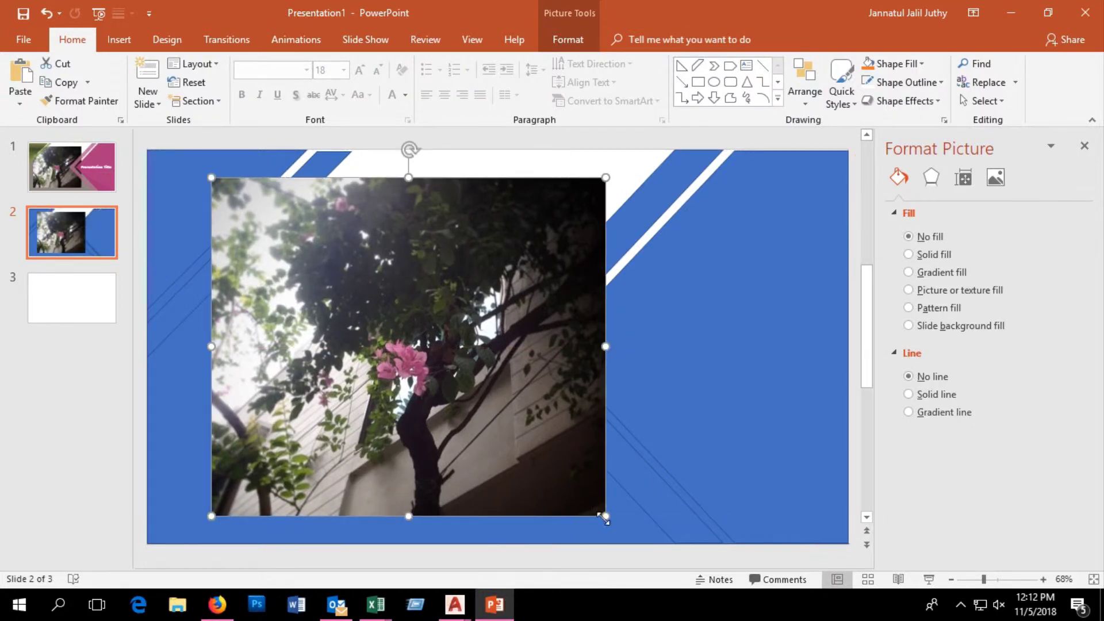
left_click_drag(604, 516, 641, 517)
left_click_drag(579, 483, 557, 476)
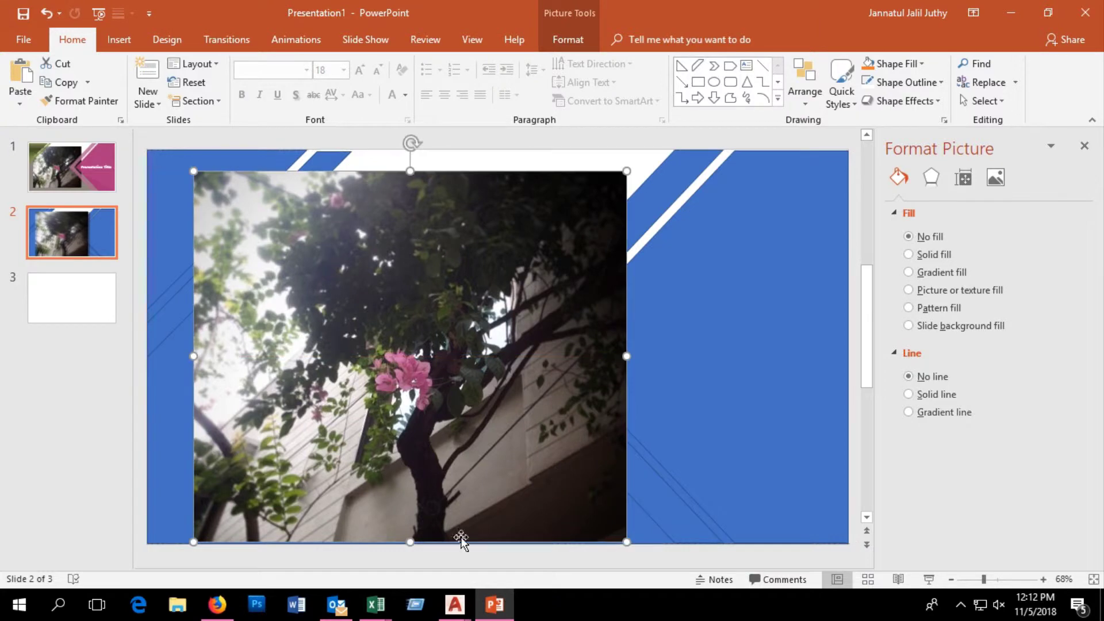
left_click_drag(626, 541, 605, 515)
mouse_move(546, 473)
left_mouse_down()
mouse_move(541, 483)
mouse_move(541, 473)
left_mouse_up()
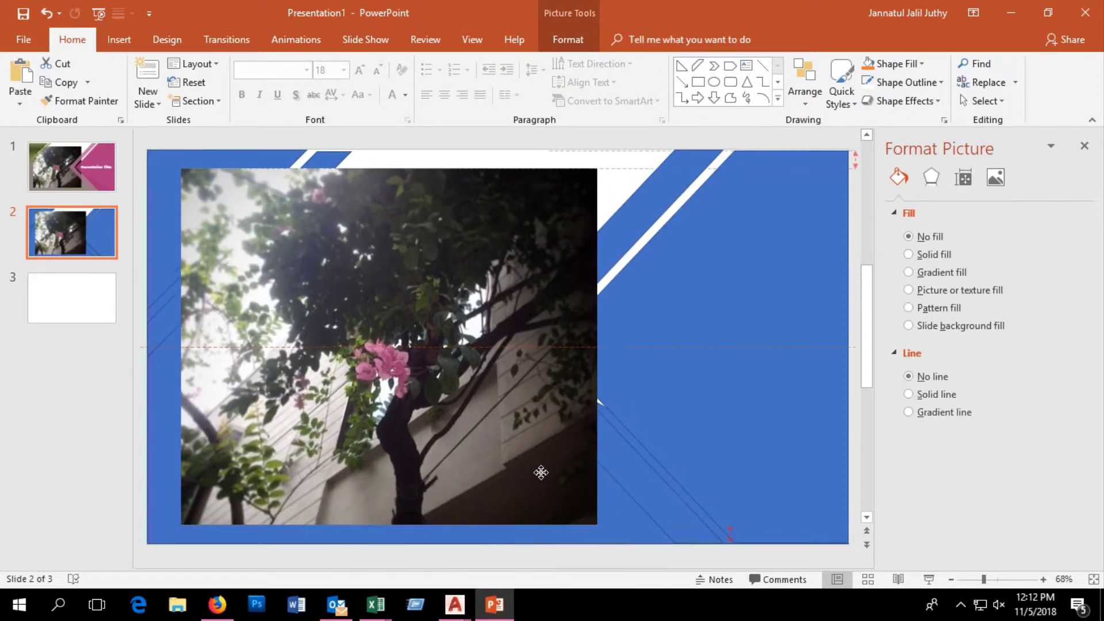
mouse_move(597, 524)
left_mouse_down()
mouse_move(542, 453)
mouse_move(538, 463)
left_mouse_up()
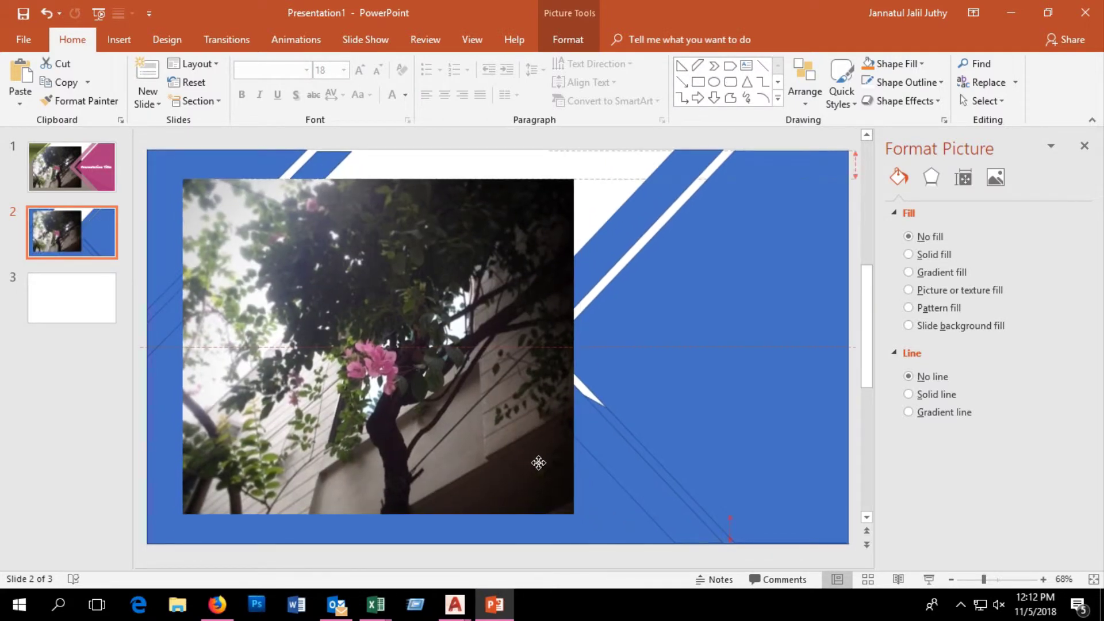
Send the photo backward and the large blue background shape to the very back.
right_click(374, 291)
left_click(435, 444)
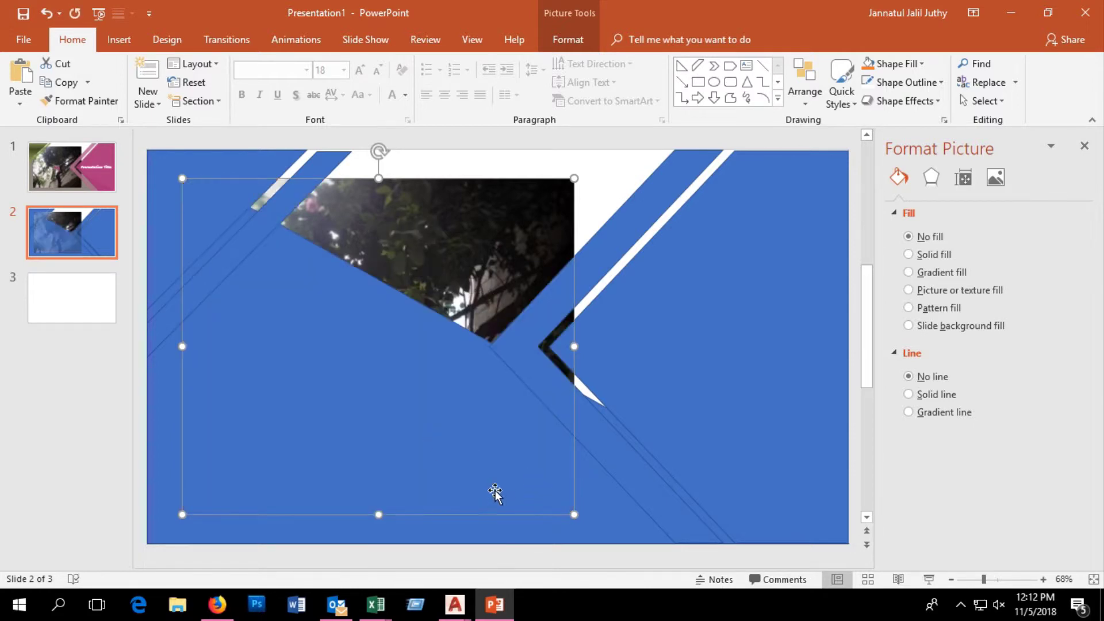
left_click(372, 424)
right_click(372, 423)
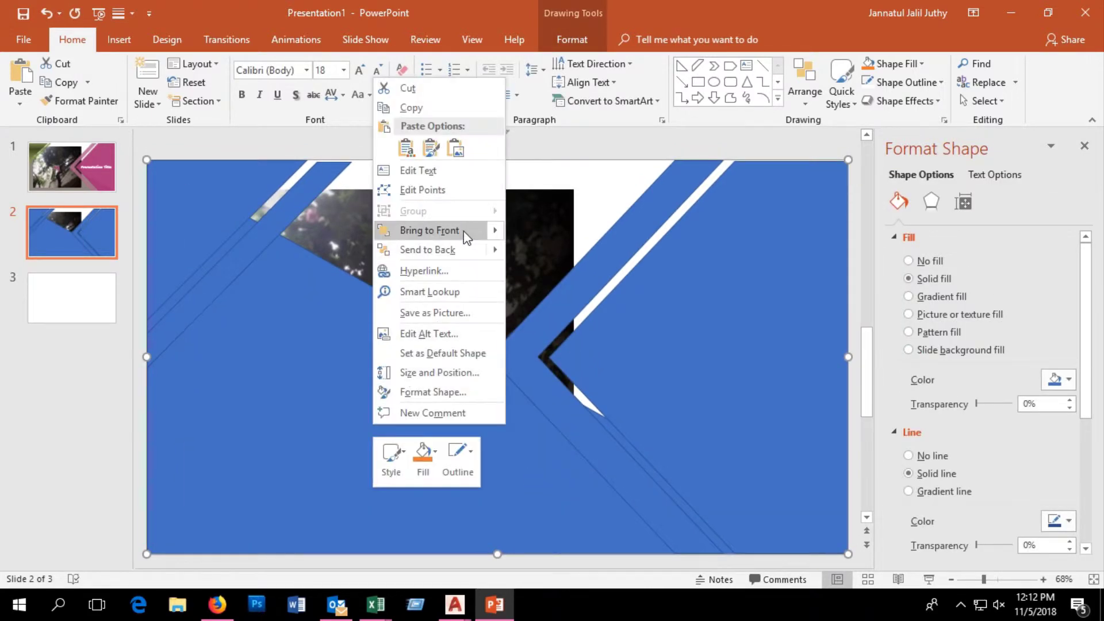
left_click(461, 250)
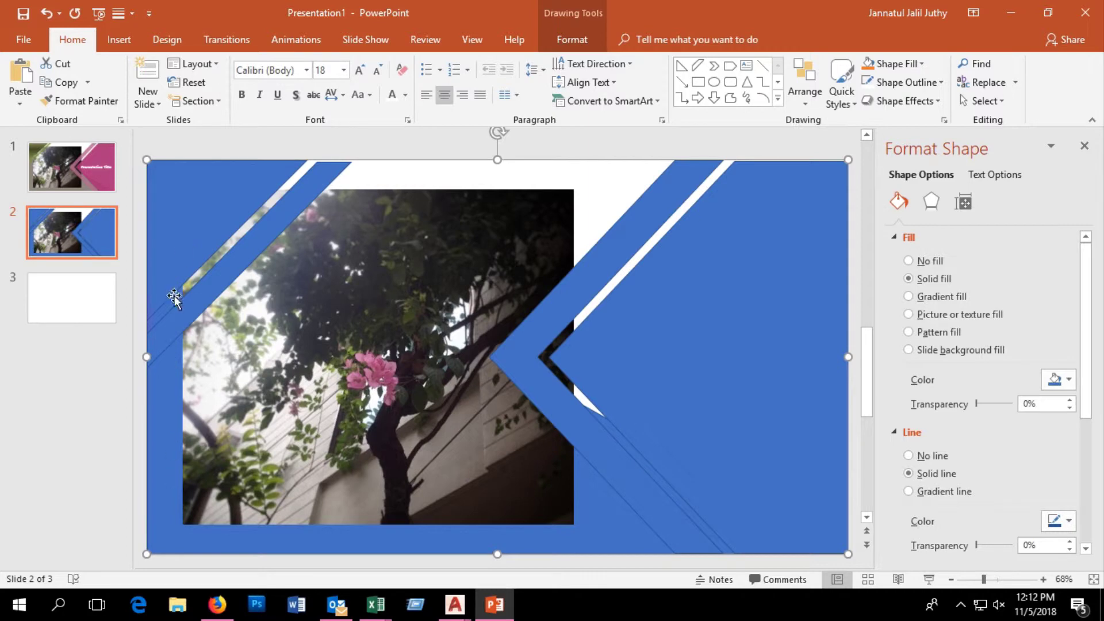
left_click(188, 234)
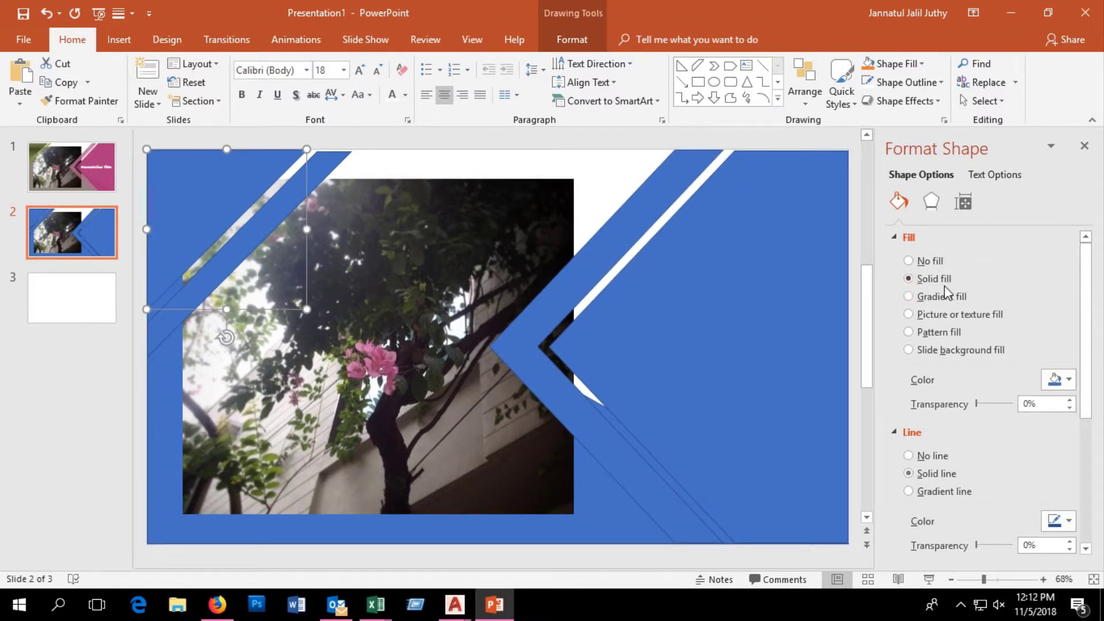
Apply a gradient fill to the corner shape, sampling dark and near-black photo colours for its stops.
left_click(908, 296)
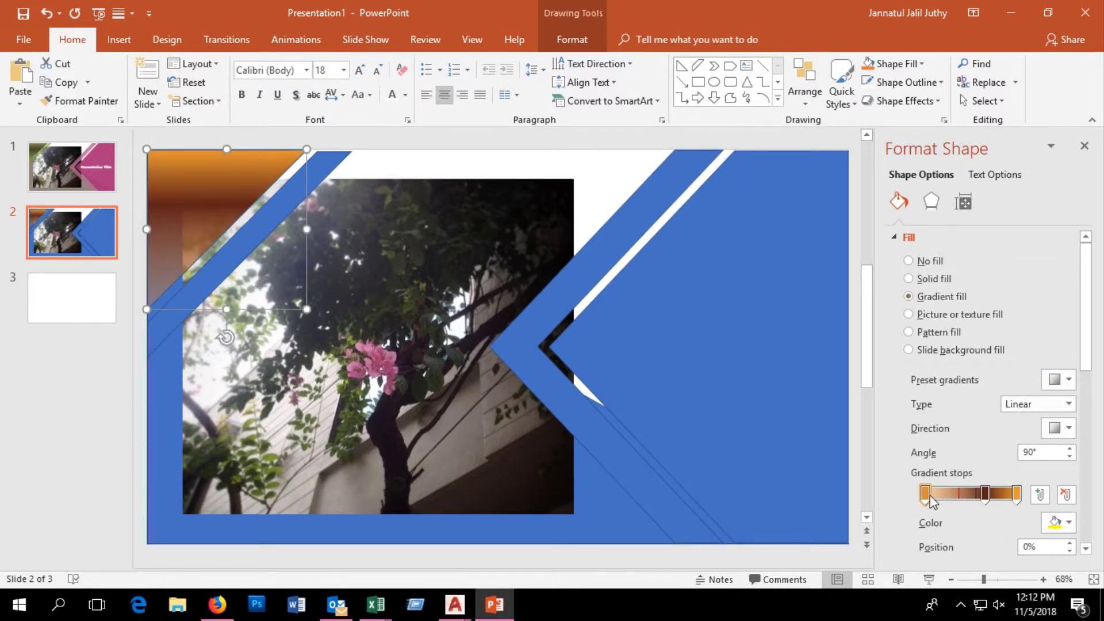
left_click(1061, 522)
left_click(995, 501)
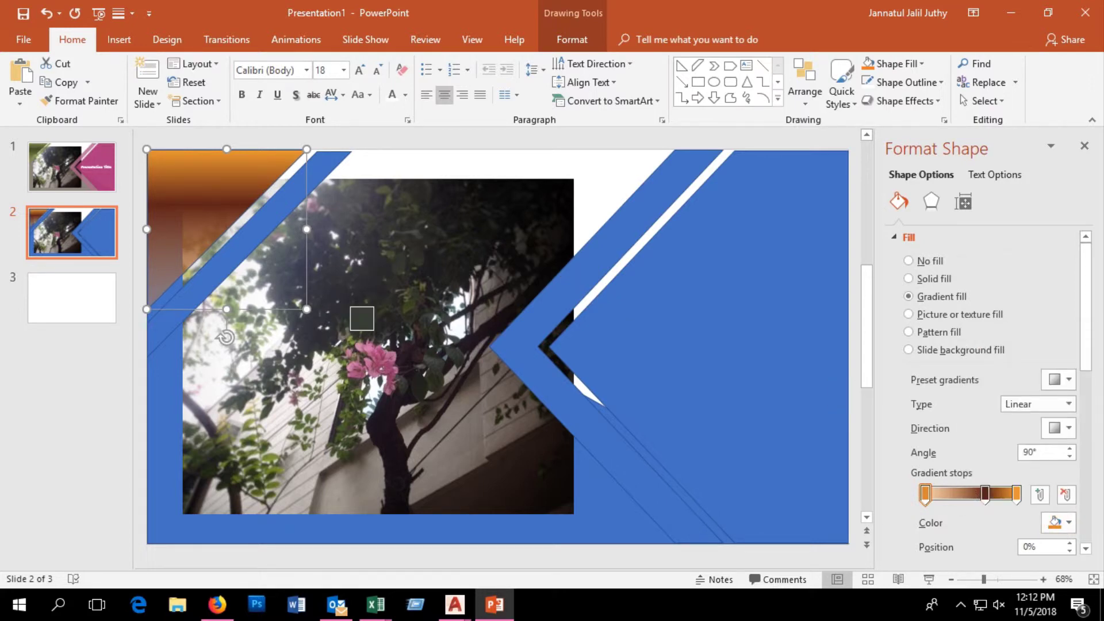
left_click(357, 322)
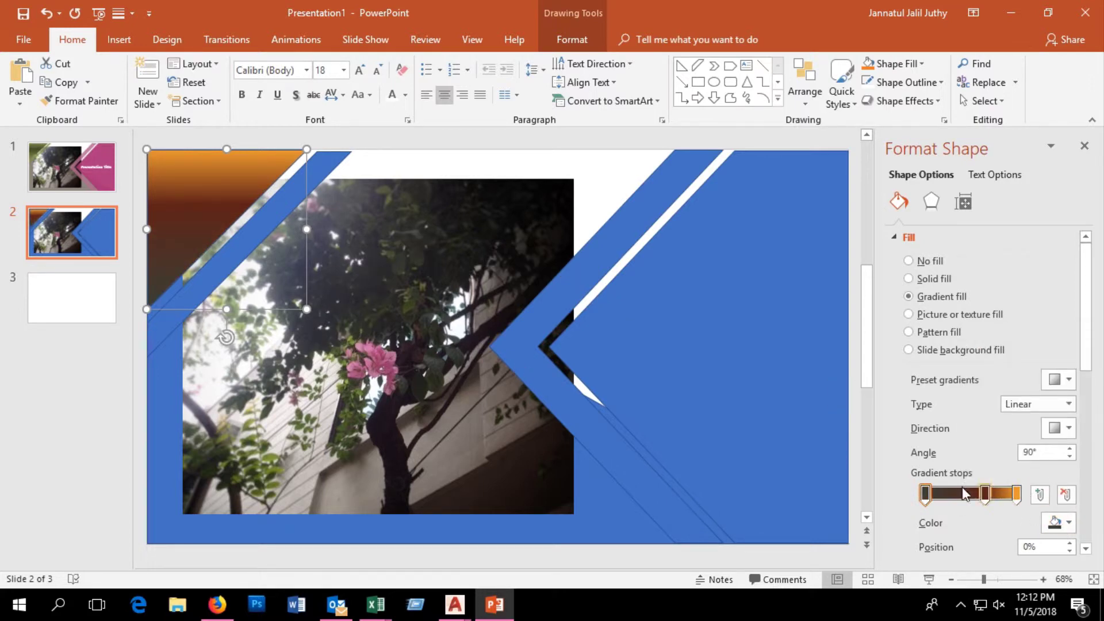
left_click(985, 493)
left_click(1068, 523)
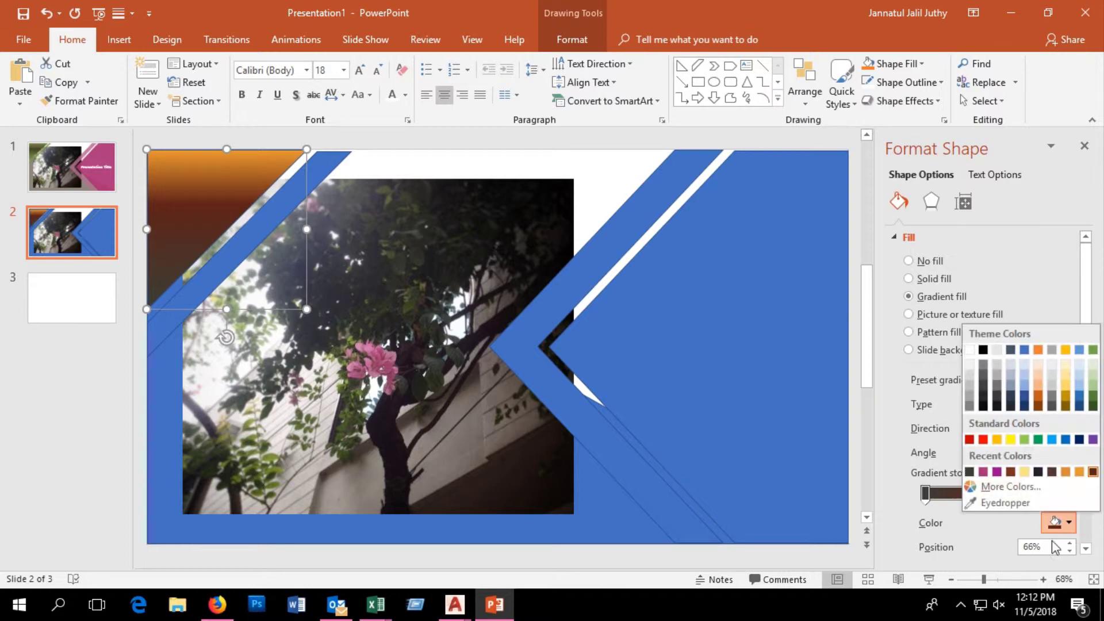
left_click(1012, 503)
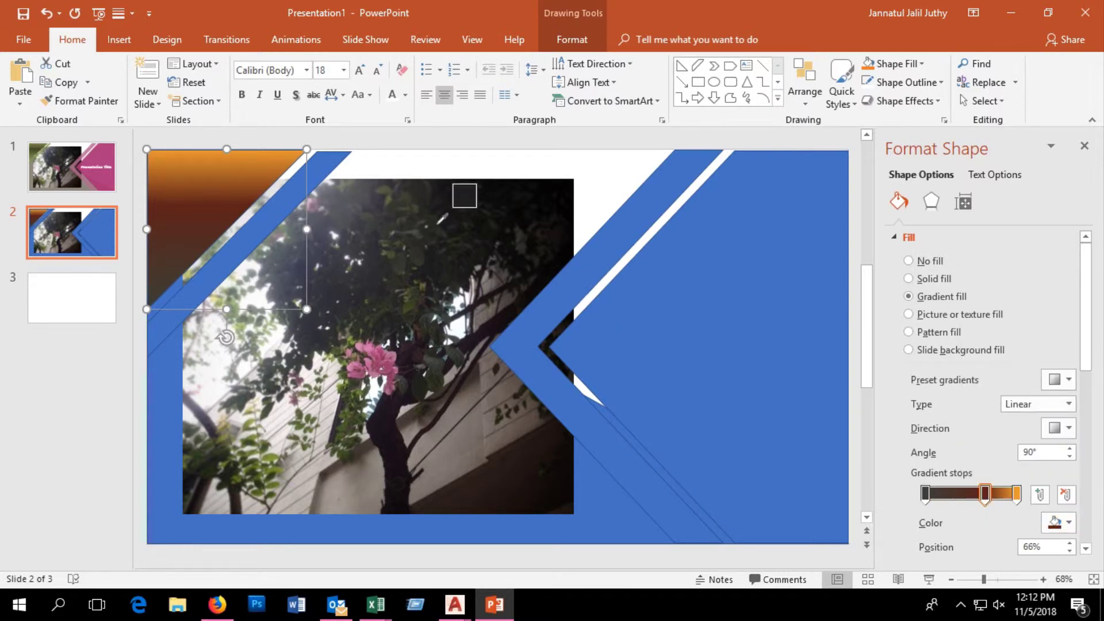
left_click(440, 220)
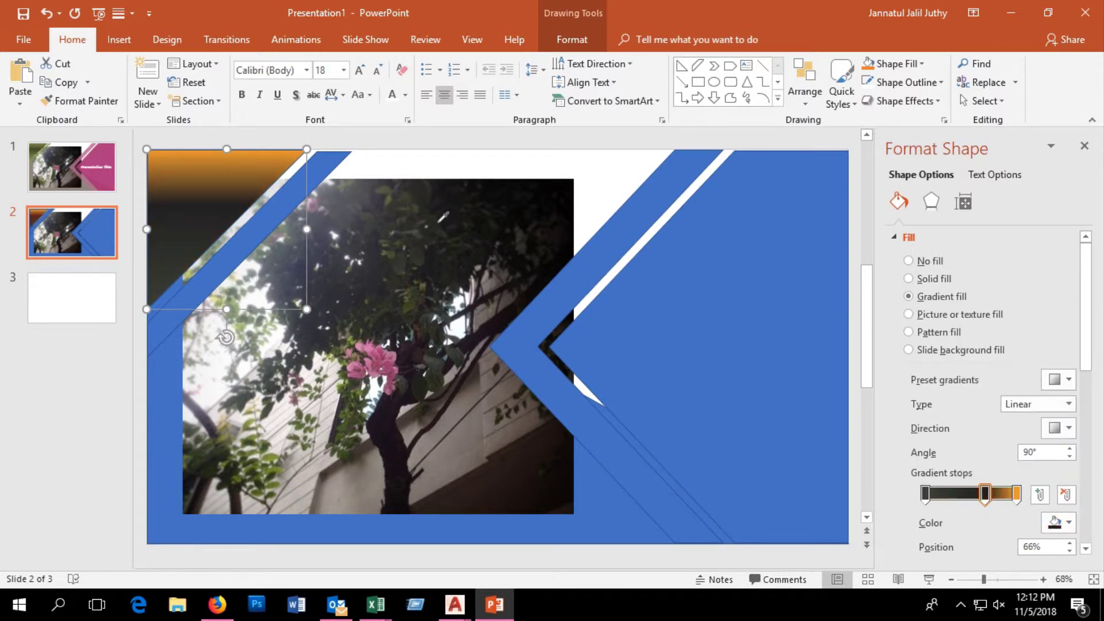
Sample olive green for the last stop, dark green for the first, and make the first 30% transparent.
left_click(1016, 495)
left_click(1069, 523)
left_click(1012, 503)
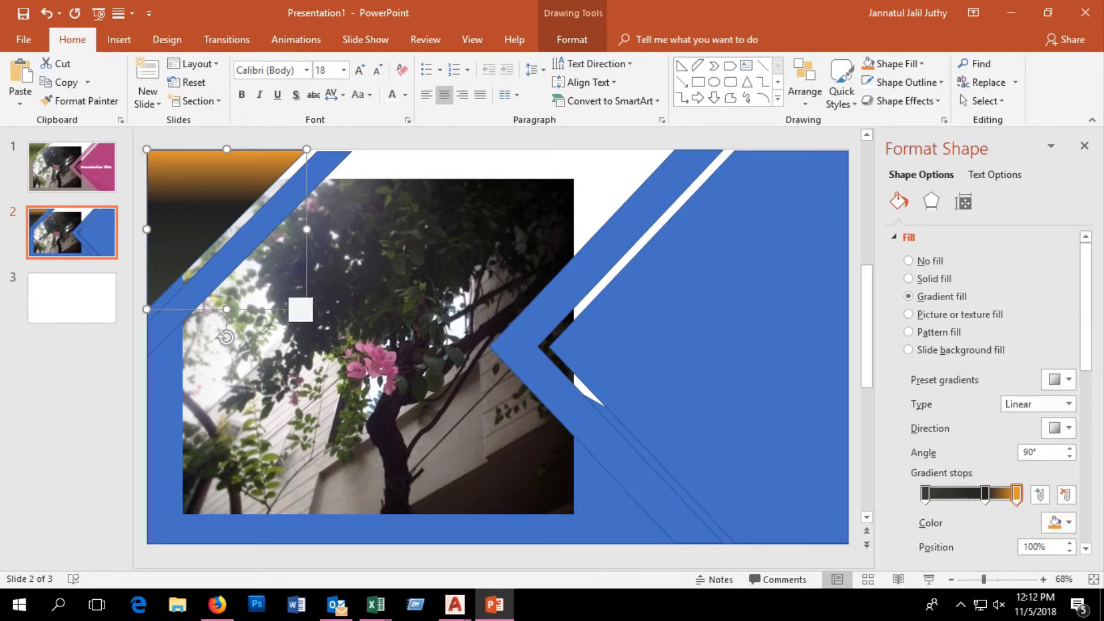
left_click(241, 325)
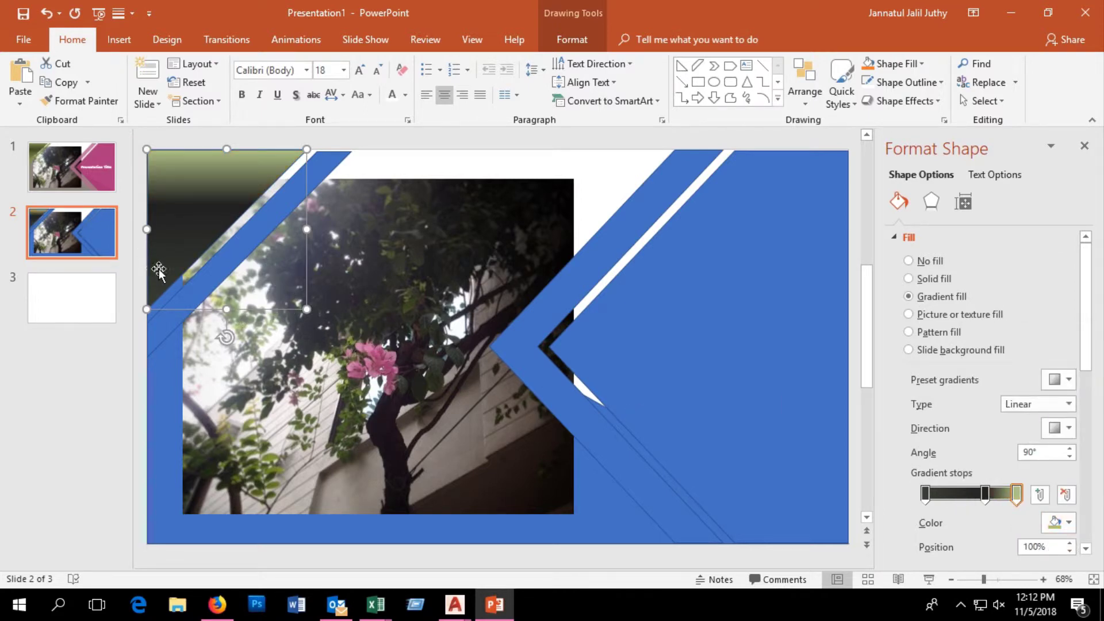
left_click(925, 495)
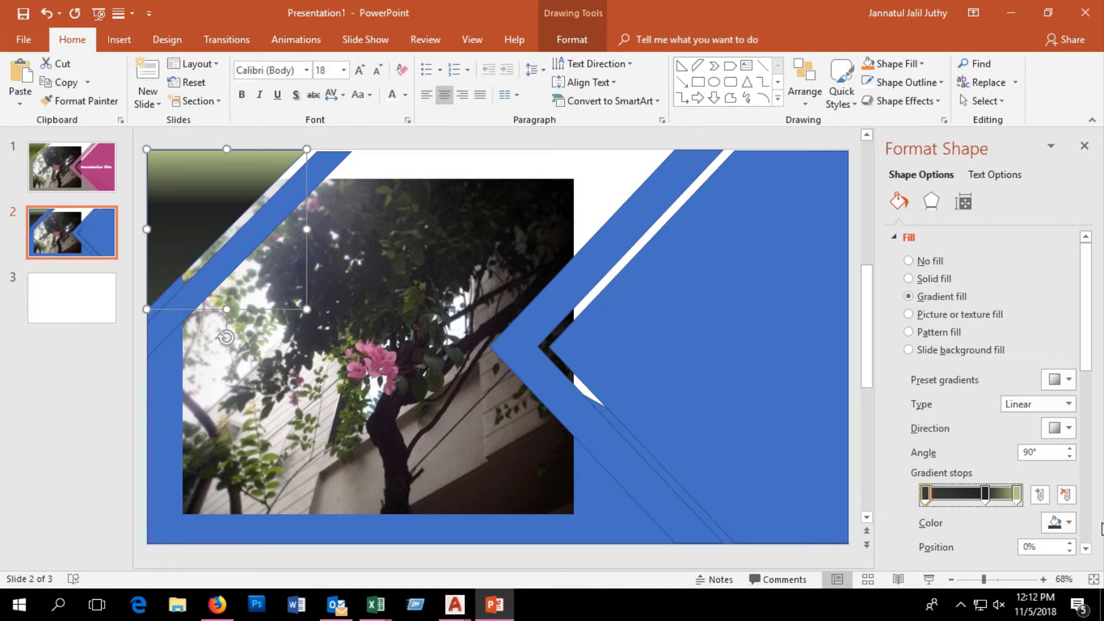
left_click(1068, 523)
left_click(1012, 503)
left_click(368, 408)
scroll(1006, 489, "down", 3)
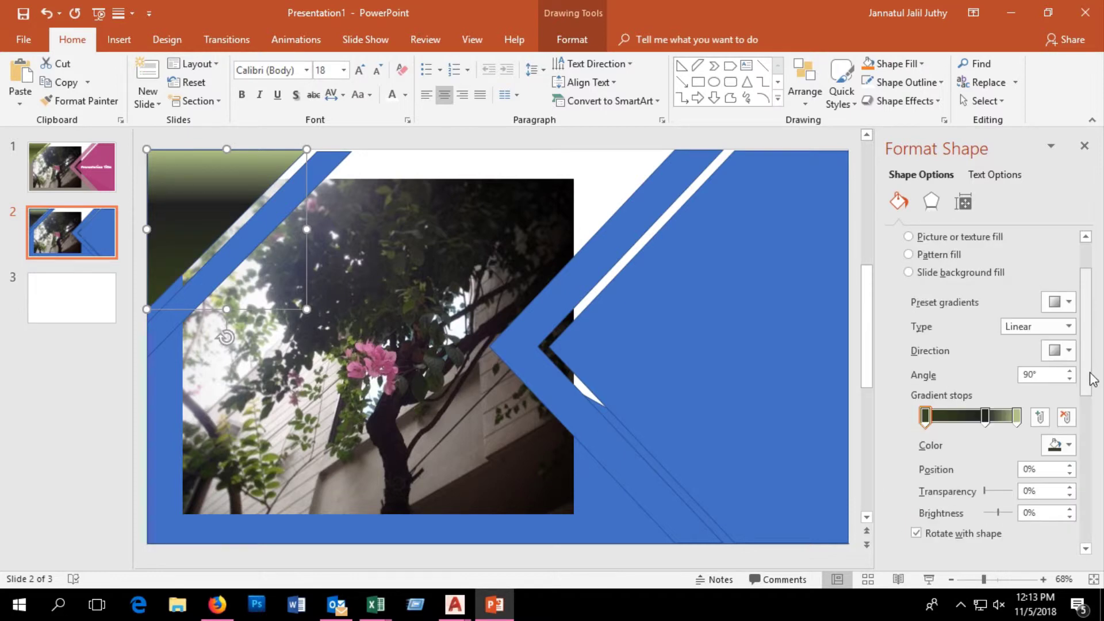
left_click_drag(986, 493, 991, 499)
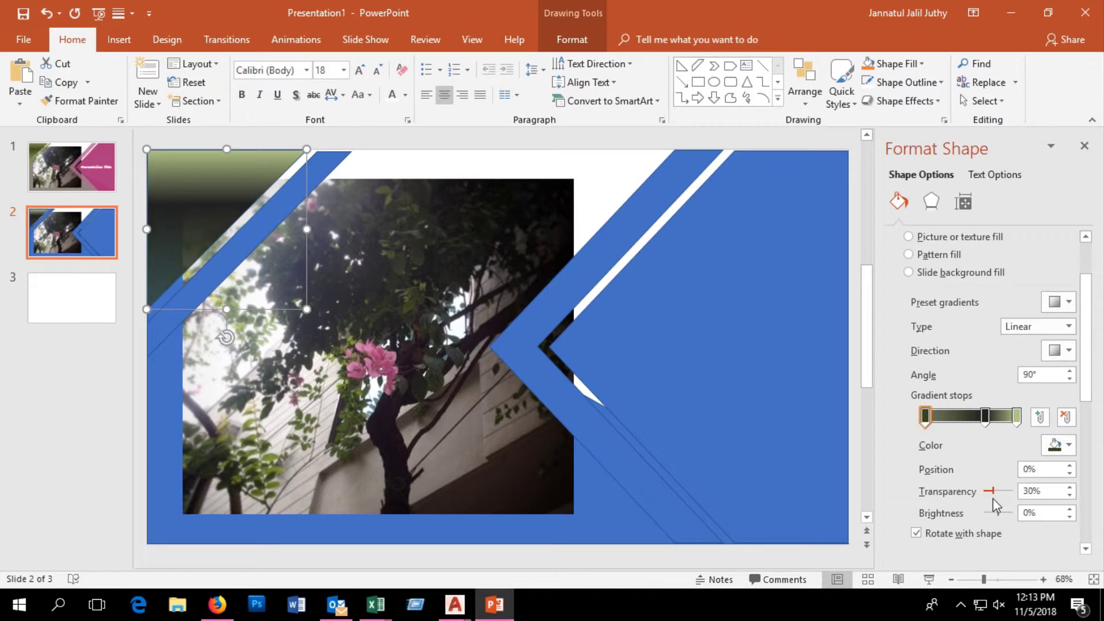
Fill the top-left diagonal strip with standard bright green at 24% transparency.
left_click(257, 230)
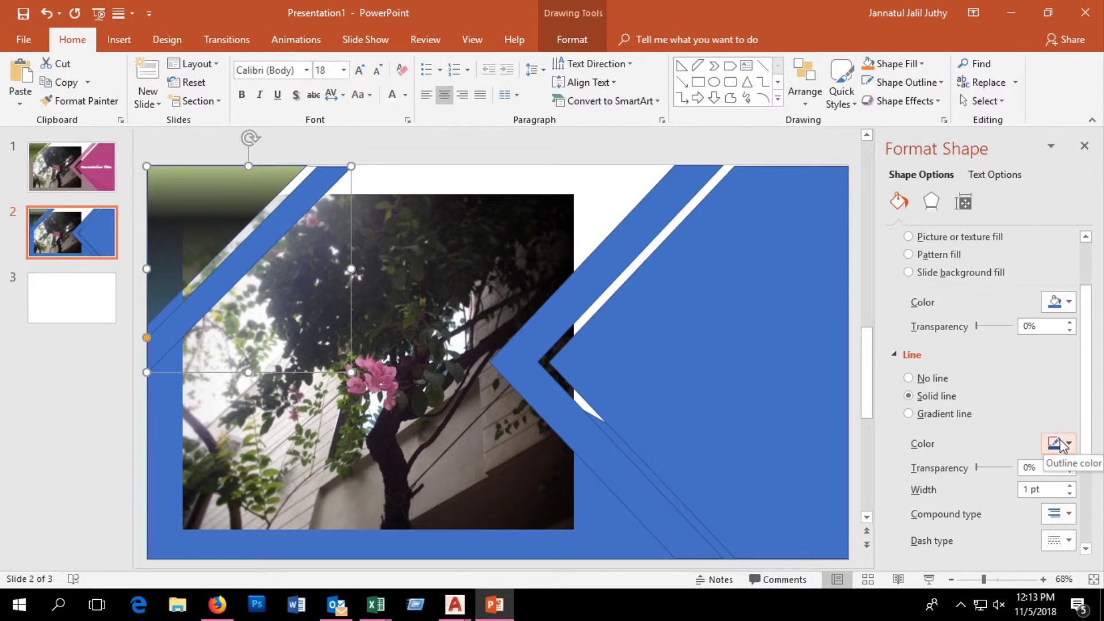
scroll(1063, 437, "up", 3)
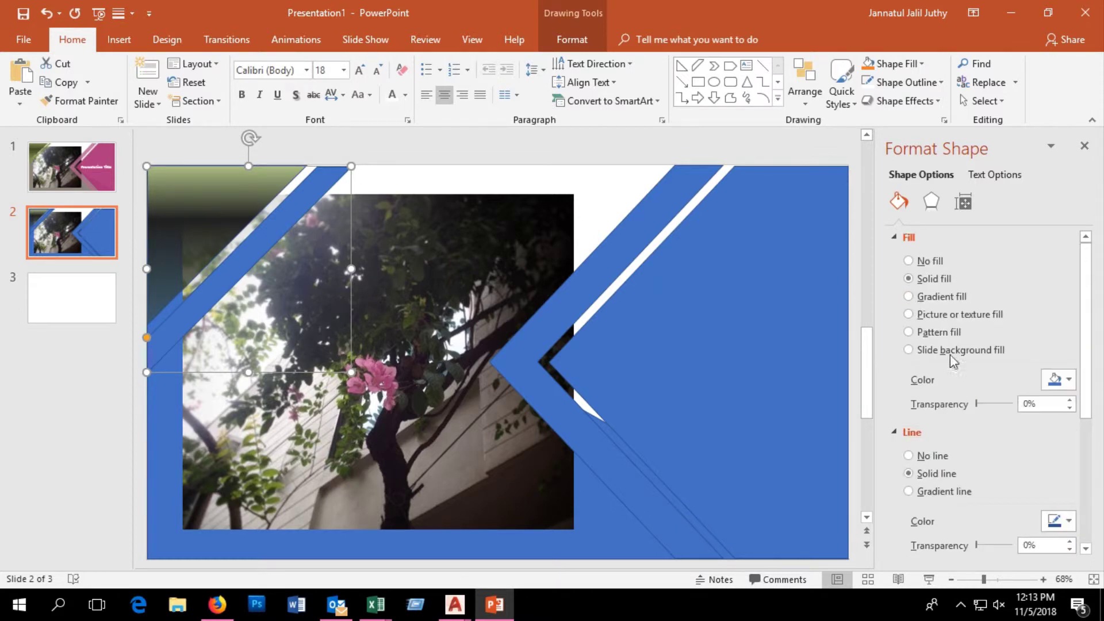
left_click(1056, 381)
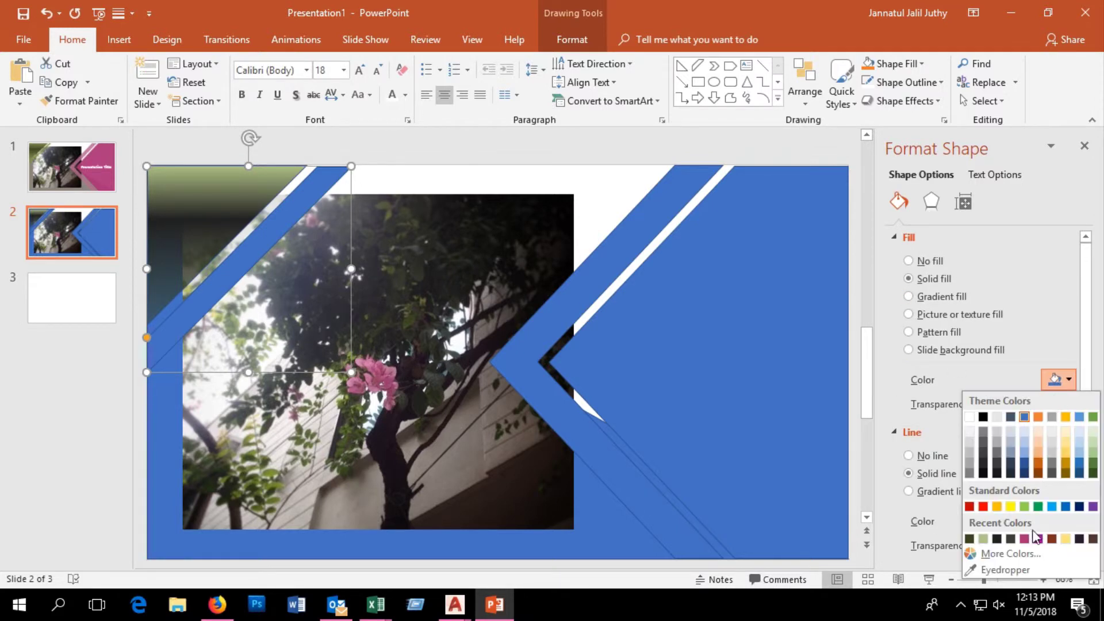
left_click(1004, 569)
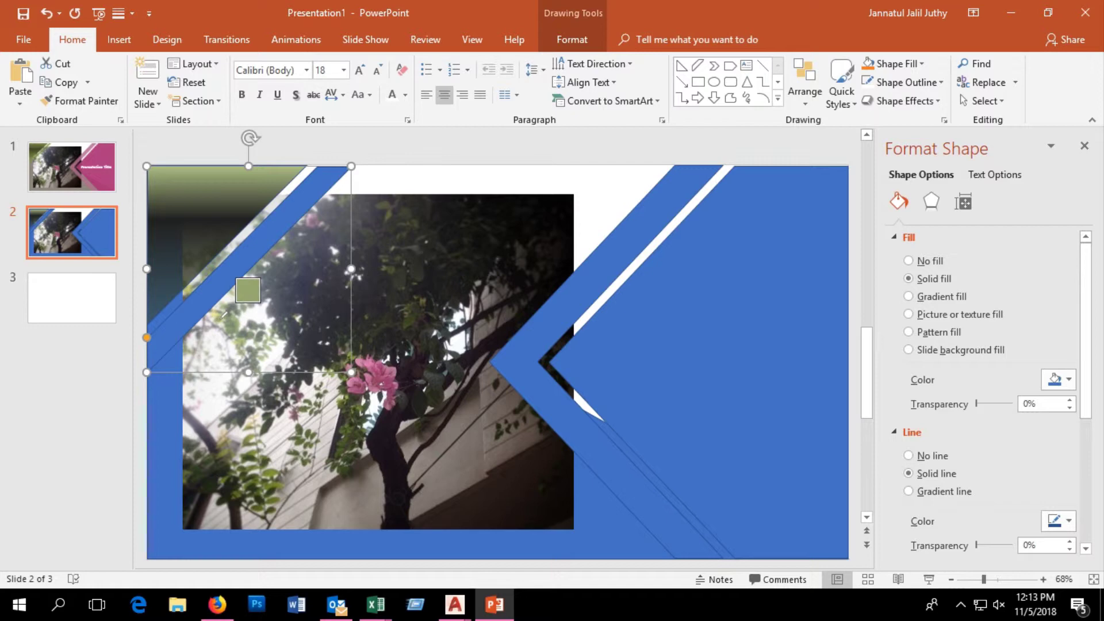
left_click(224, 313)
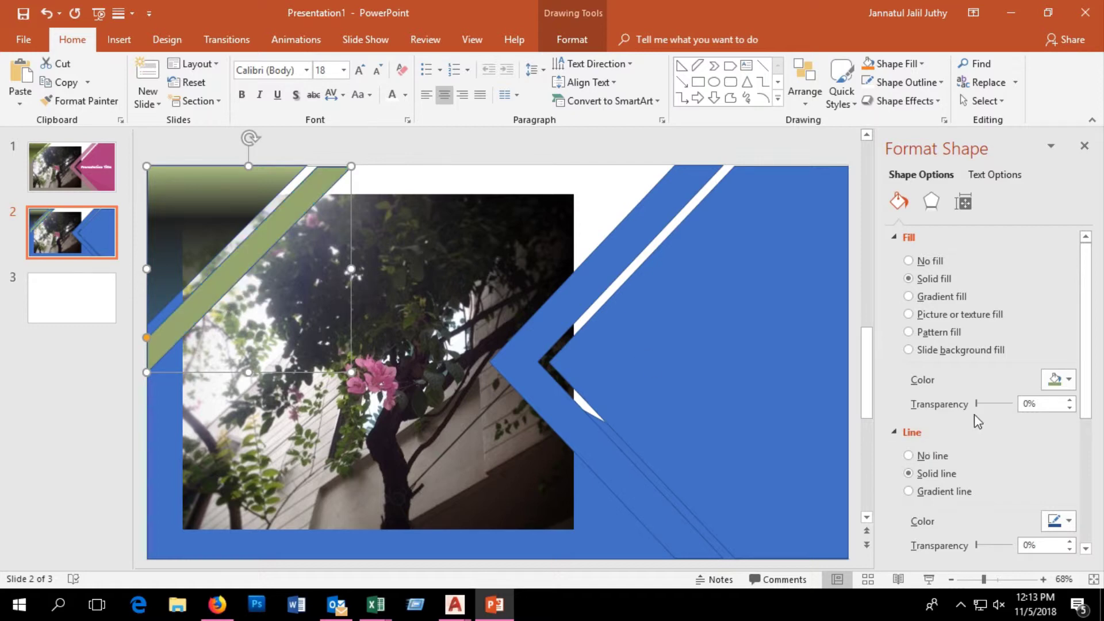
left_click_drag(976, 404, 987, 405)
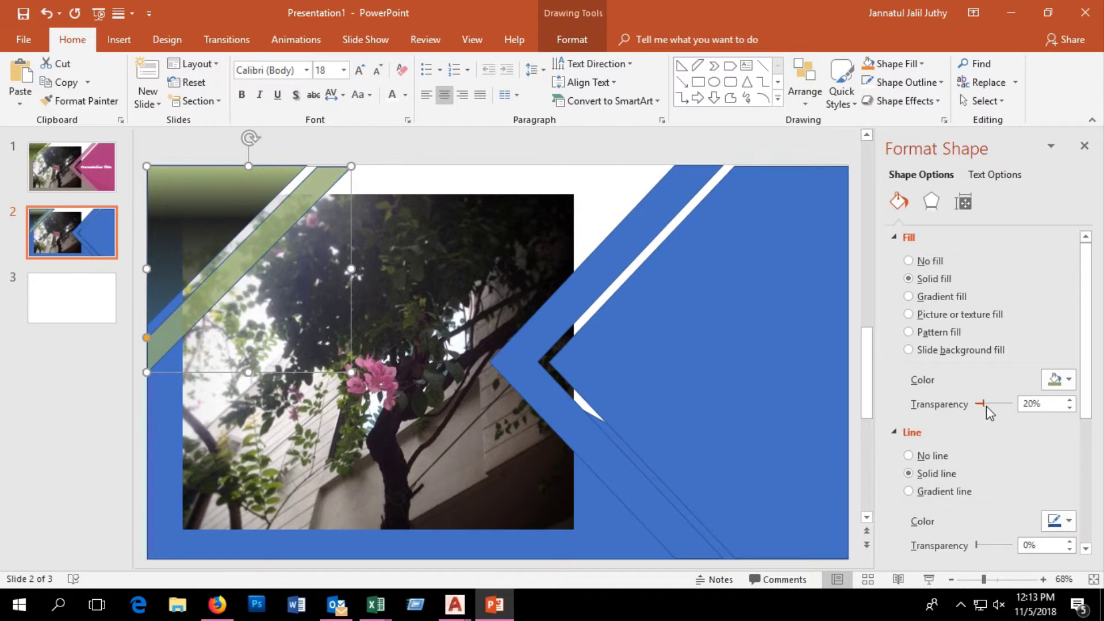
left_click(1055, 380)
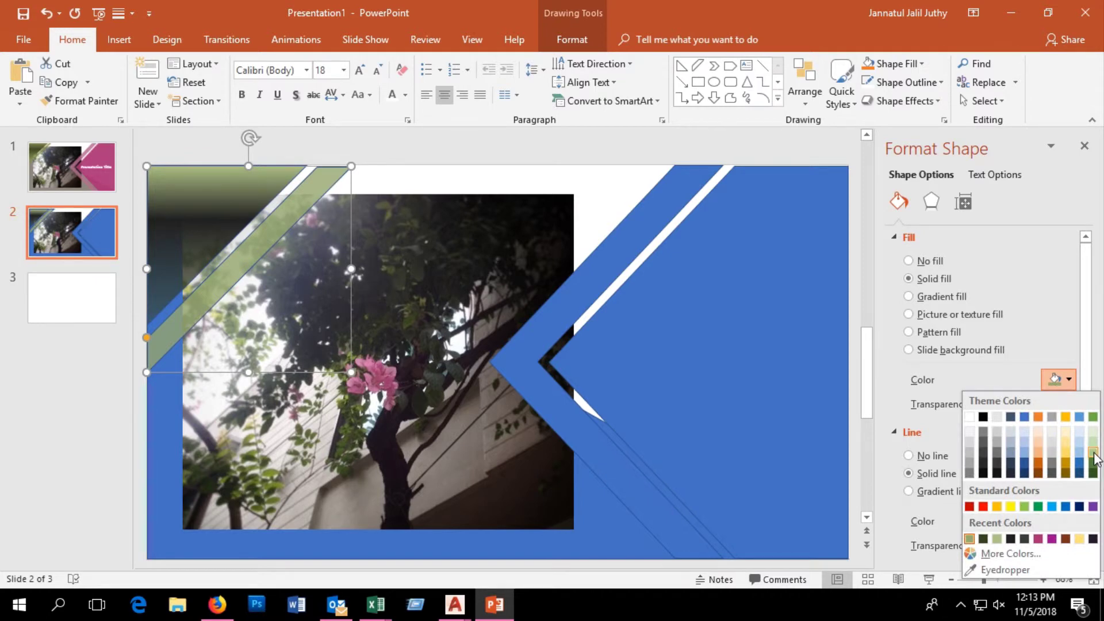
left_click(1024, 506)
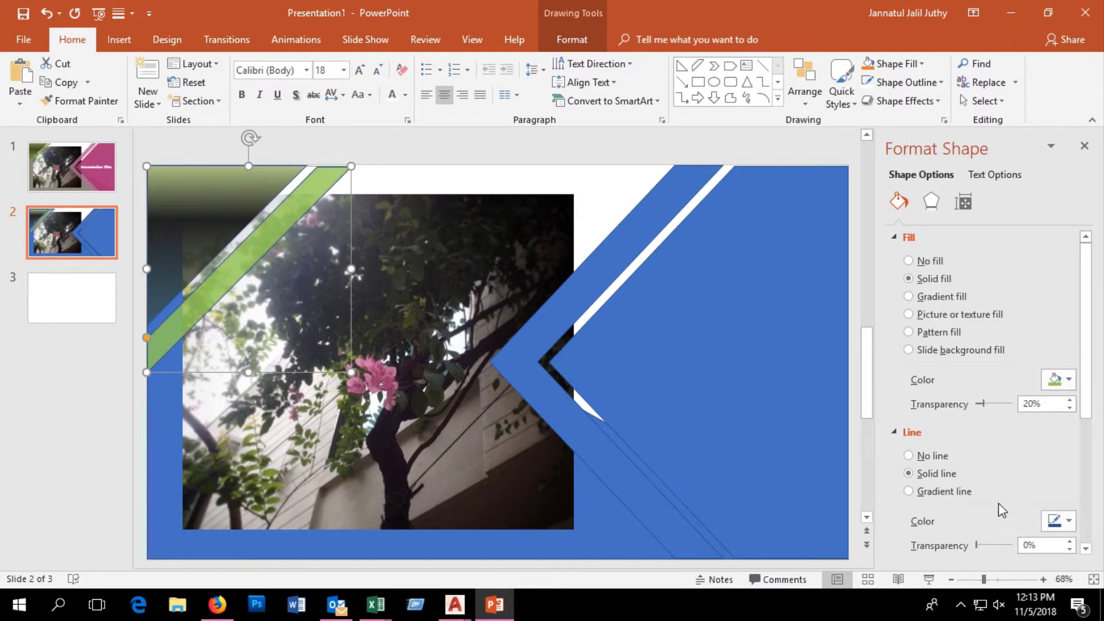
left_click_drag(986, 402, 987, 401)
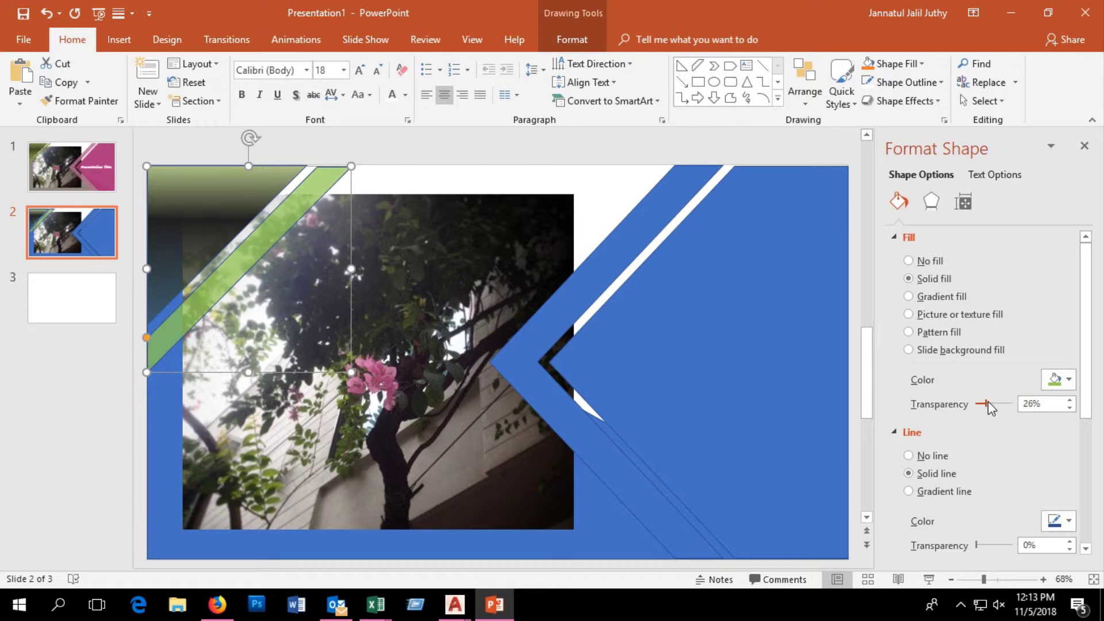
Recolour the chevron with the flower's pink using the Fill Color eyedropper.
left_click(603, 265)
left_click(1057, 380)
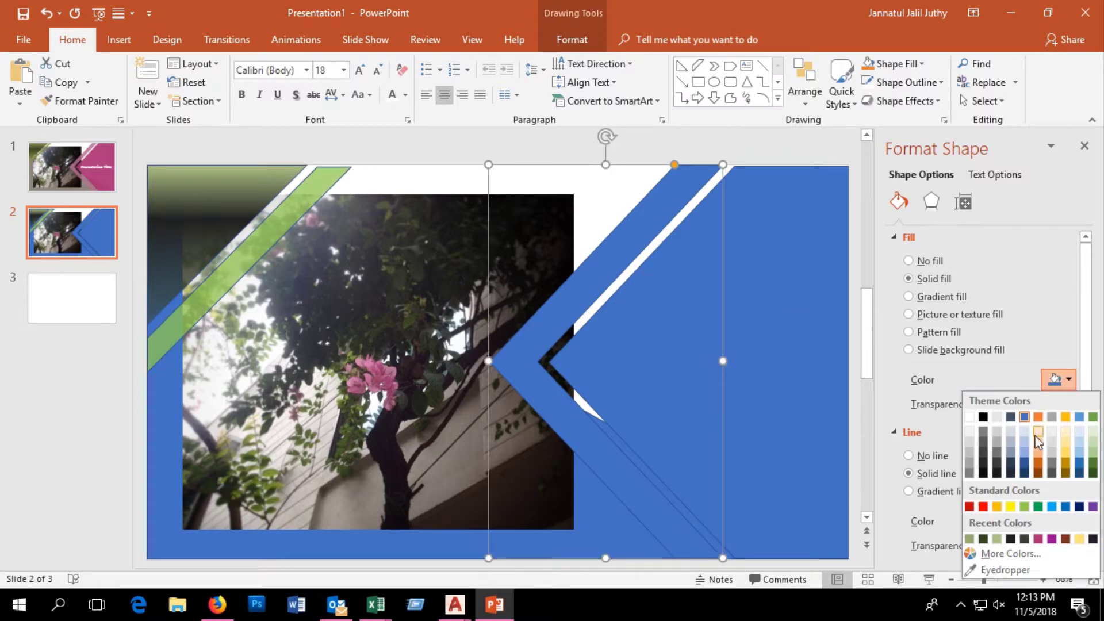
left_click(882, 513)
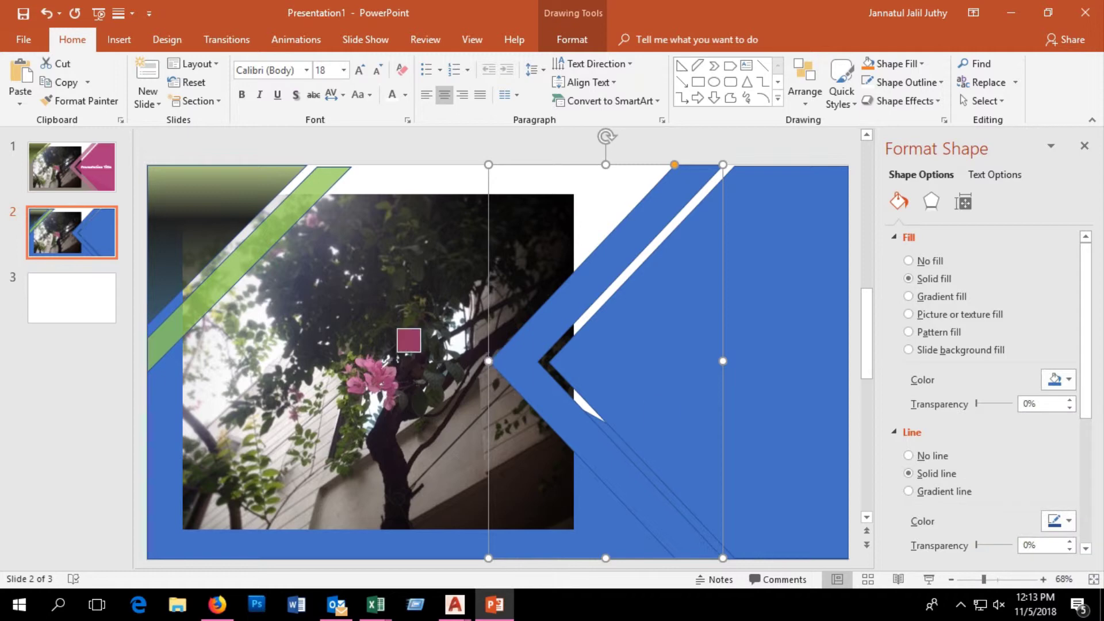
left_click(399, 356)
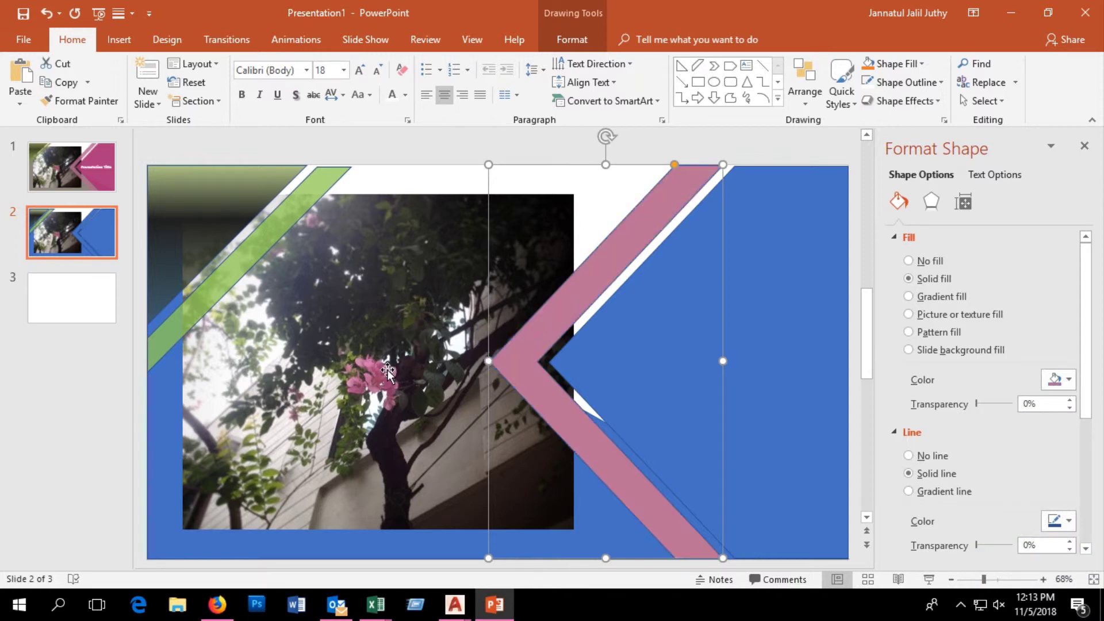
Sample magenta for the large right shape and nudge the green strip's corner.
left_click(759, 342)
left_click(1058, 380)
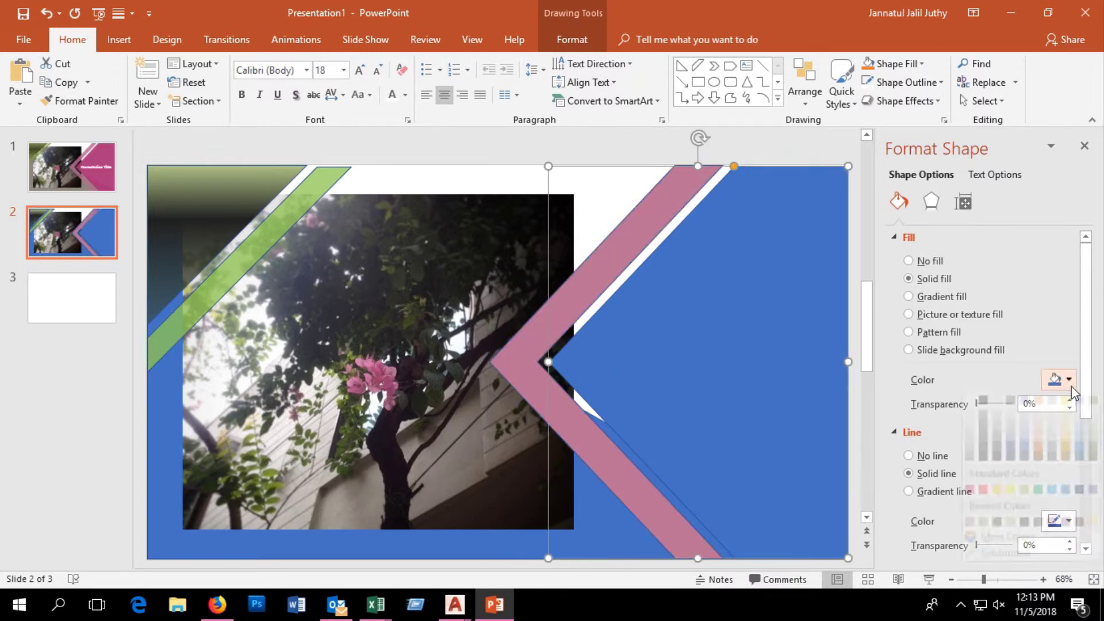
left_click(1061, 545)
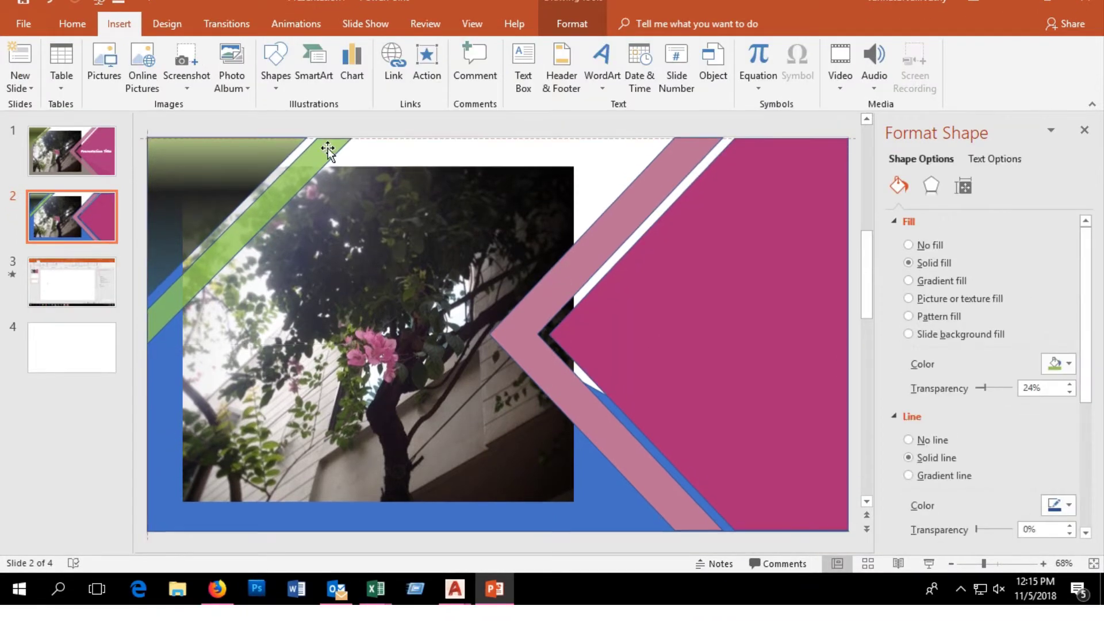
left_click(328, 150)
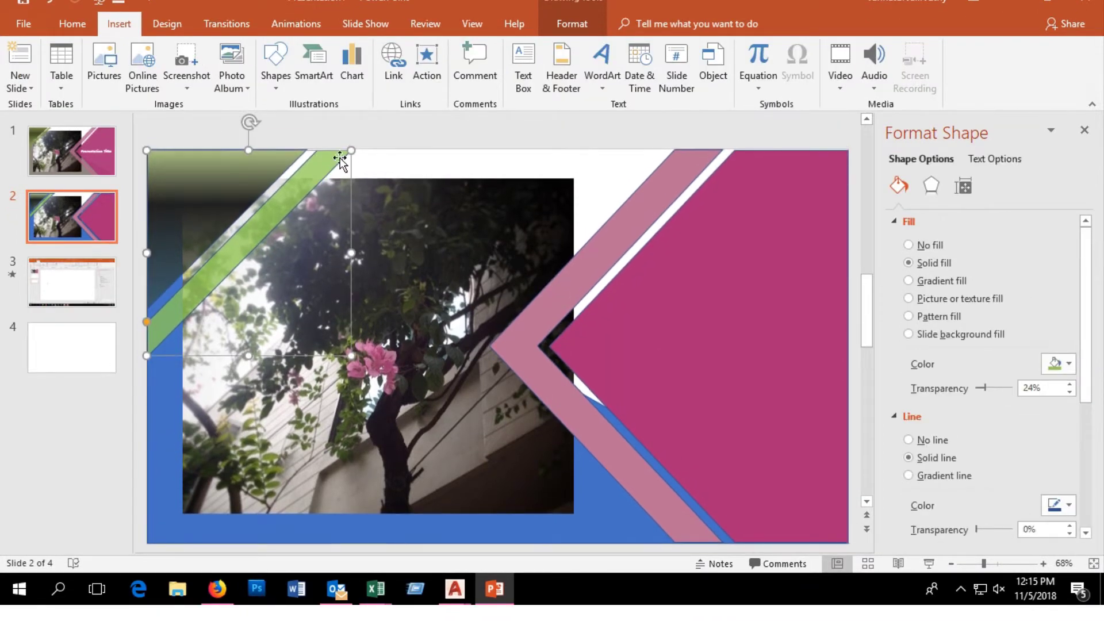
mouse_move(350, 151)
left_mouse_down()
mouse_move(352, 123)
mouse_move(350, 136)
left_mouse_up()
Fill the blue shape behind the photo with the photo's grey-brown wall colour.
left_click(571, 533)
left_click(1063, 363)
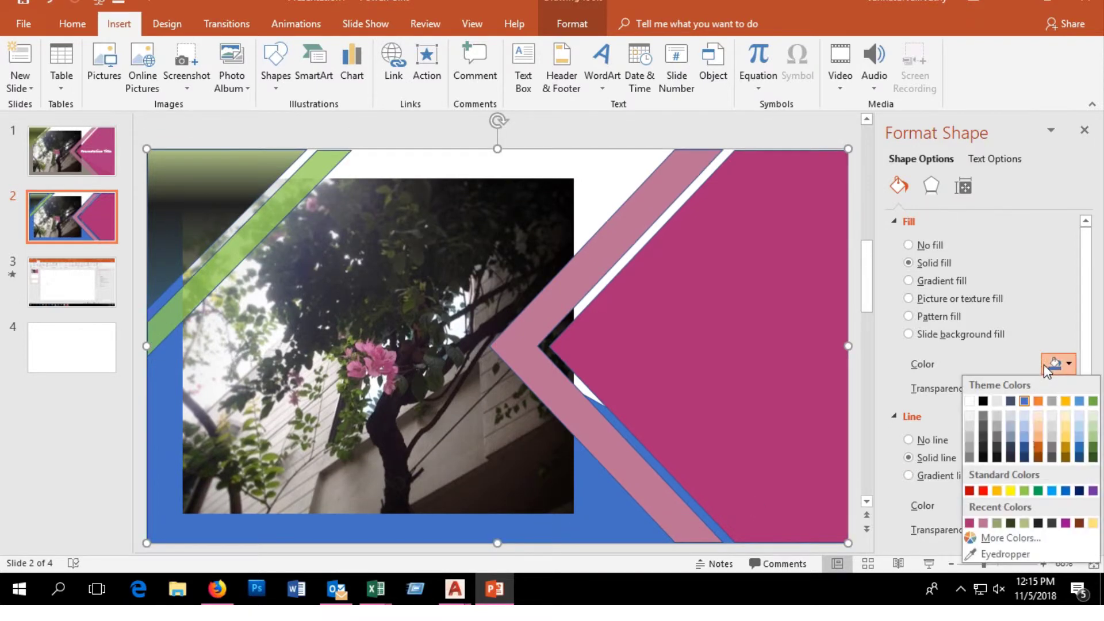
left_click(966, 554)
left_click(465, 440)
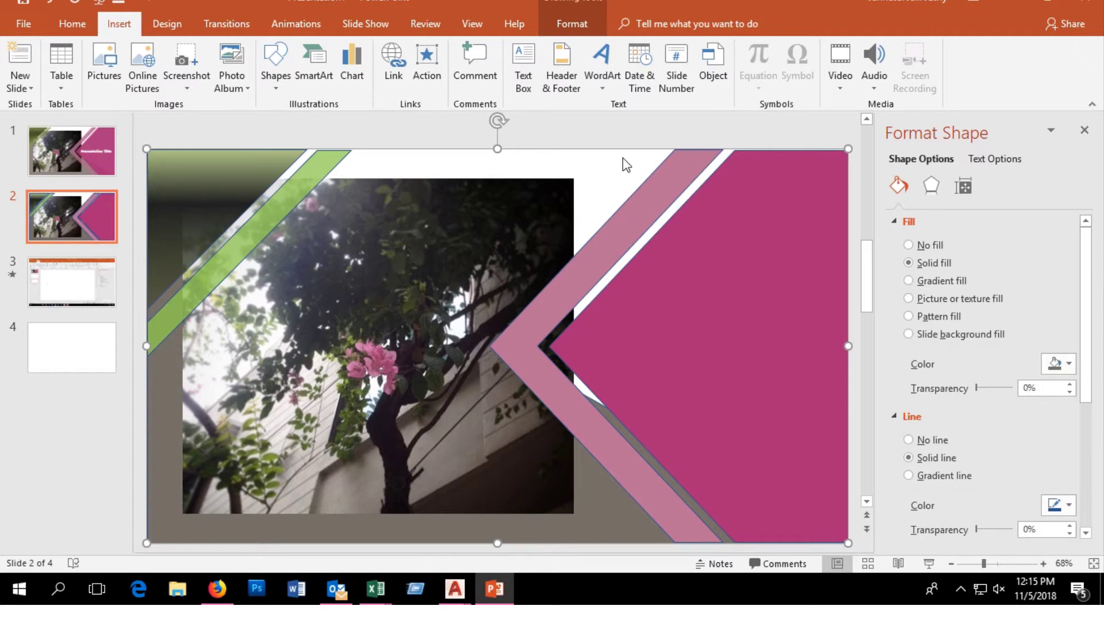
left_click(573, 208)
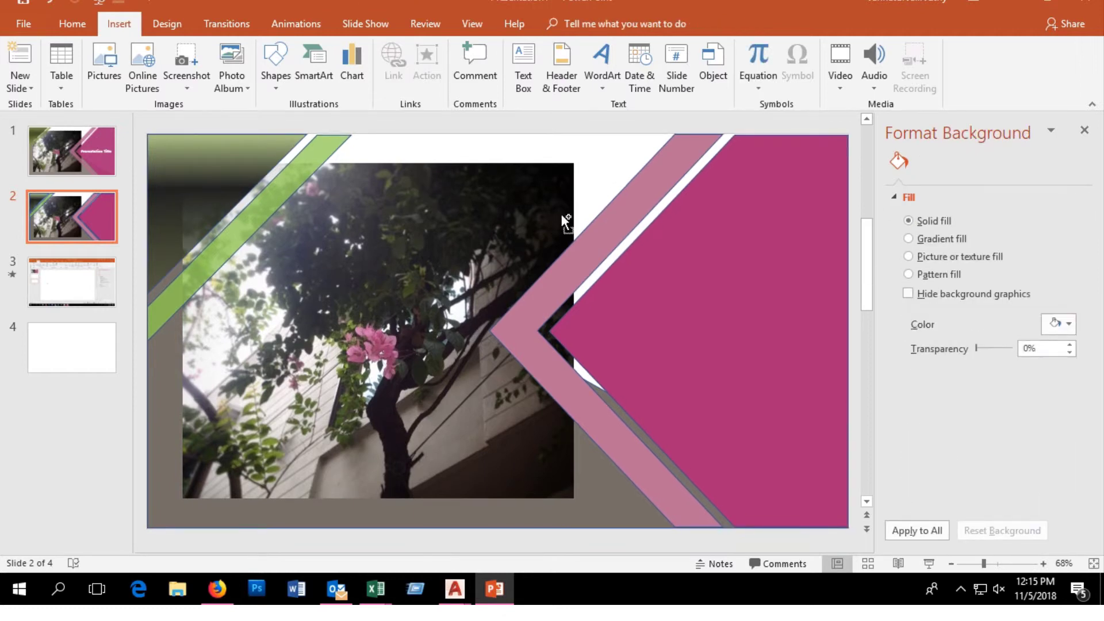
Select every object with Ctrl+A and apply Shape Outline > No Outline.
key("ctrl+a")
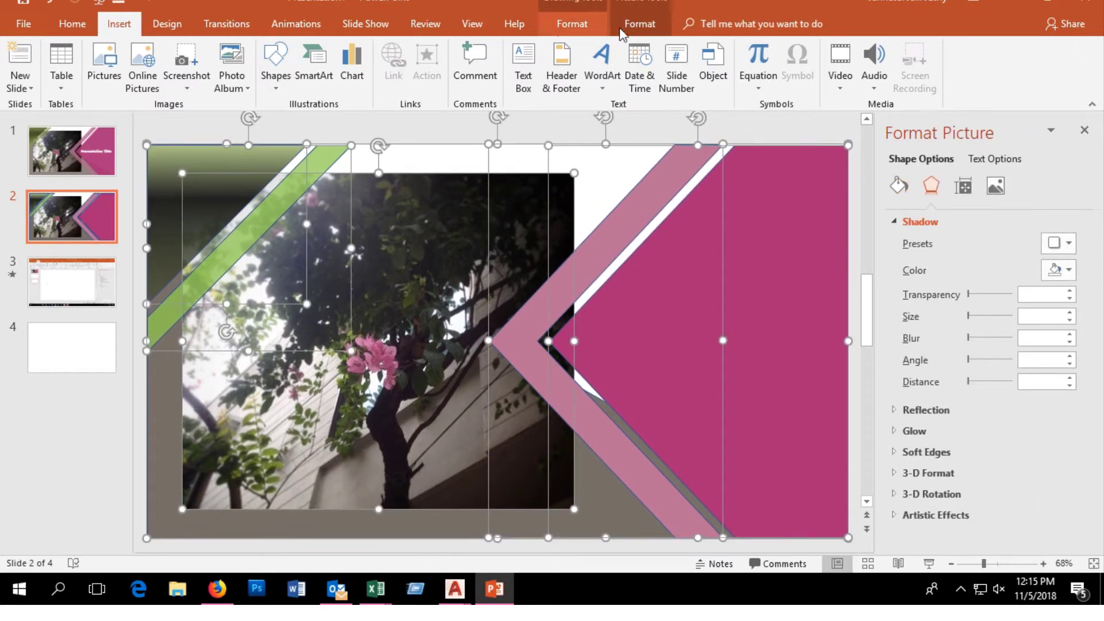
left_click(621, 30)
left_click(552, 28)
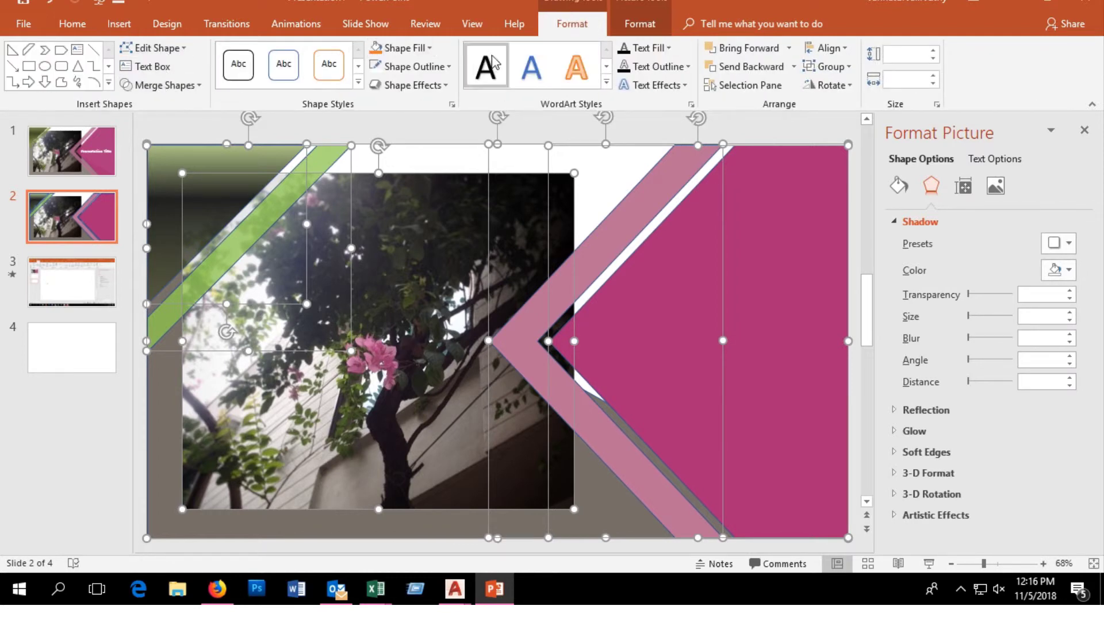
left_click(412, 66)
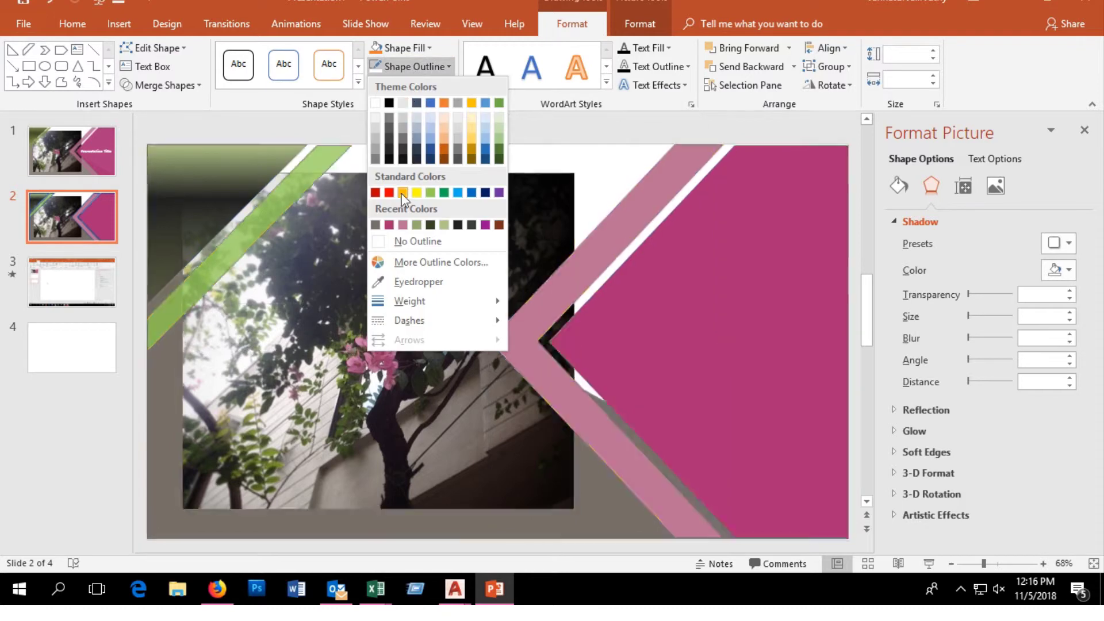
left_click(410, 245)
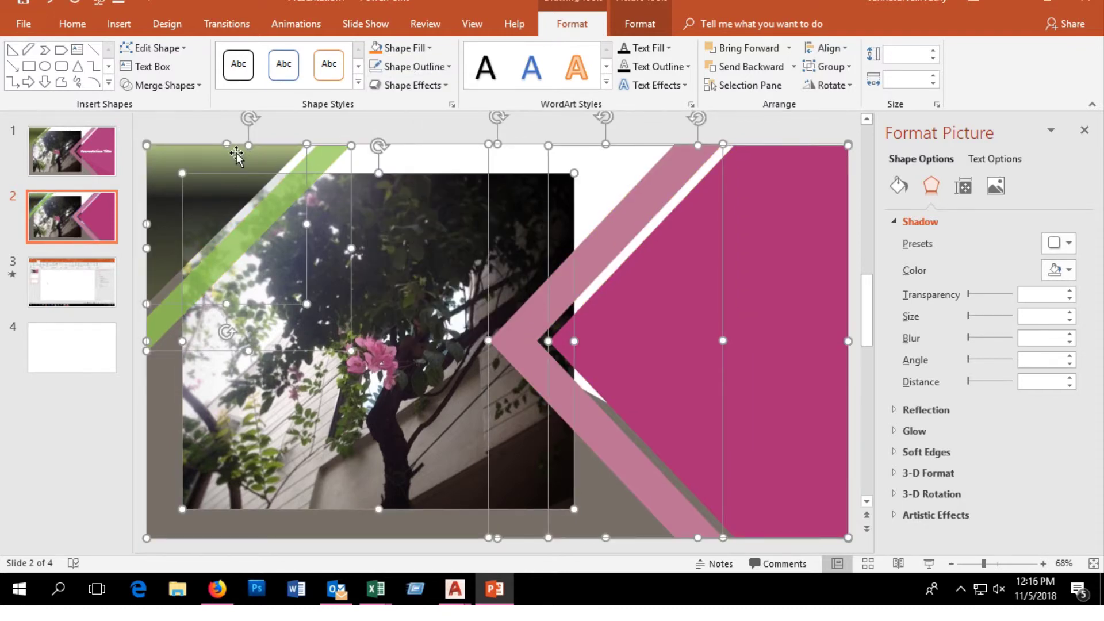
left_click(578, 161)
left_click(570, 182)
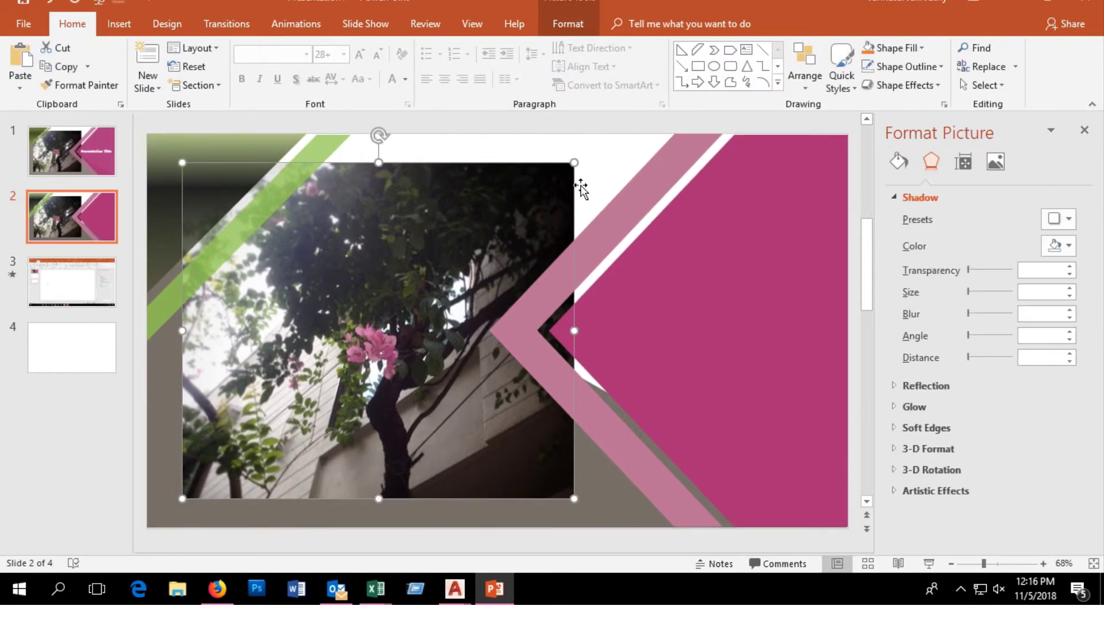
Give the photo an outer shadow at 101% size with 19 pt blur.
left_click(1068, 219)
left_click(984, 333)
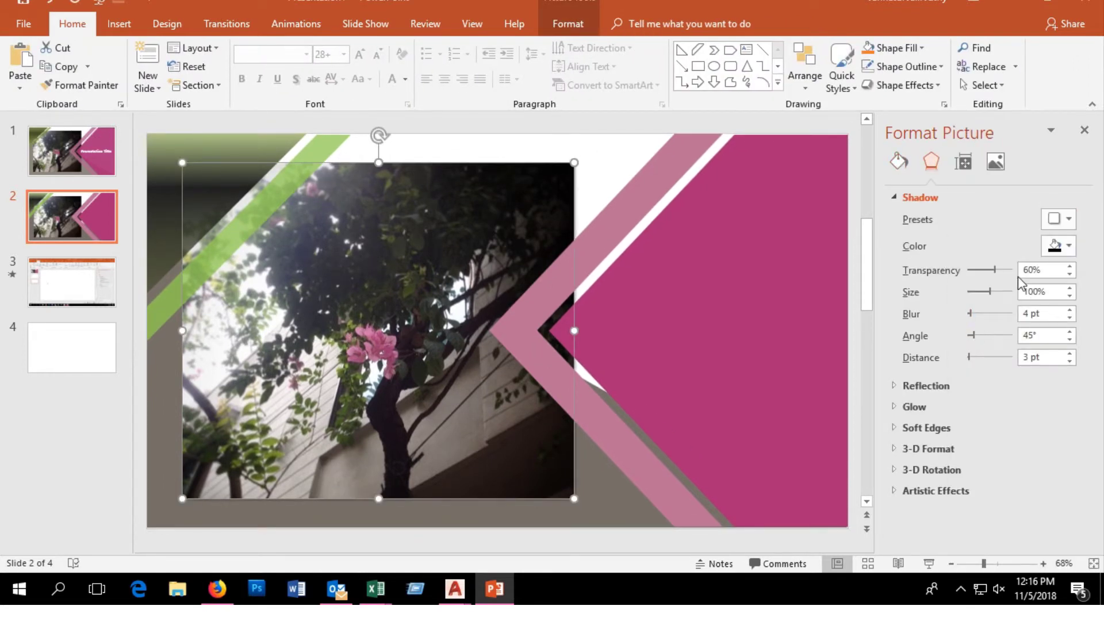
left_click(1069, 288)
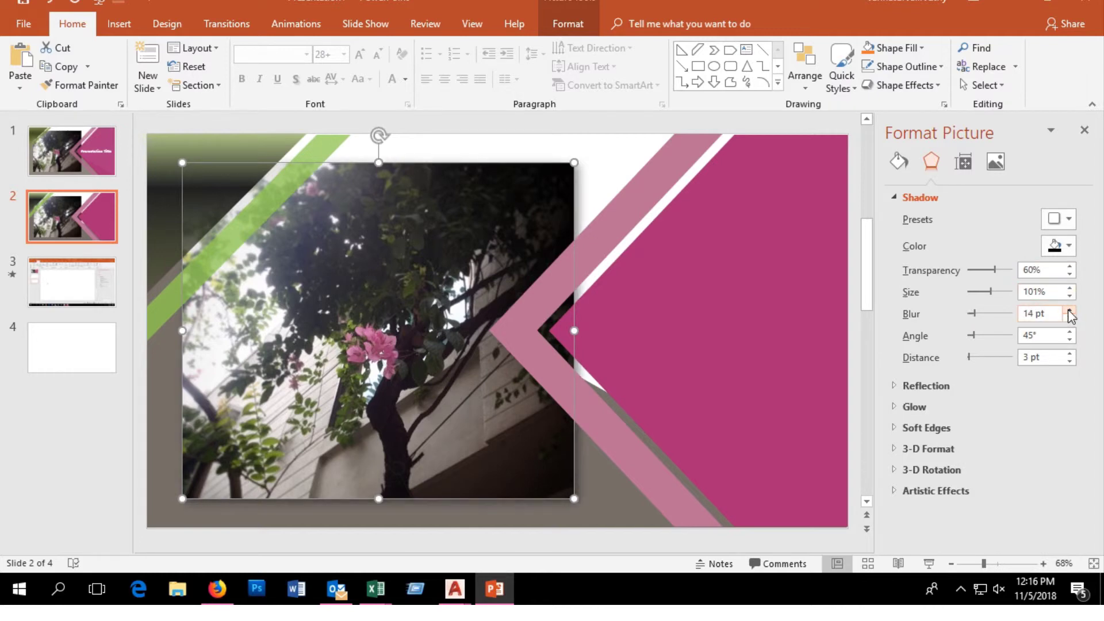
Apply an outer shadow preset to the top-left gradient shape.
left_click(286, 150)
left_click(1059, 243)
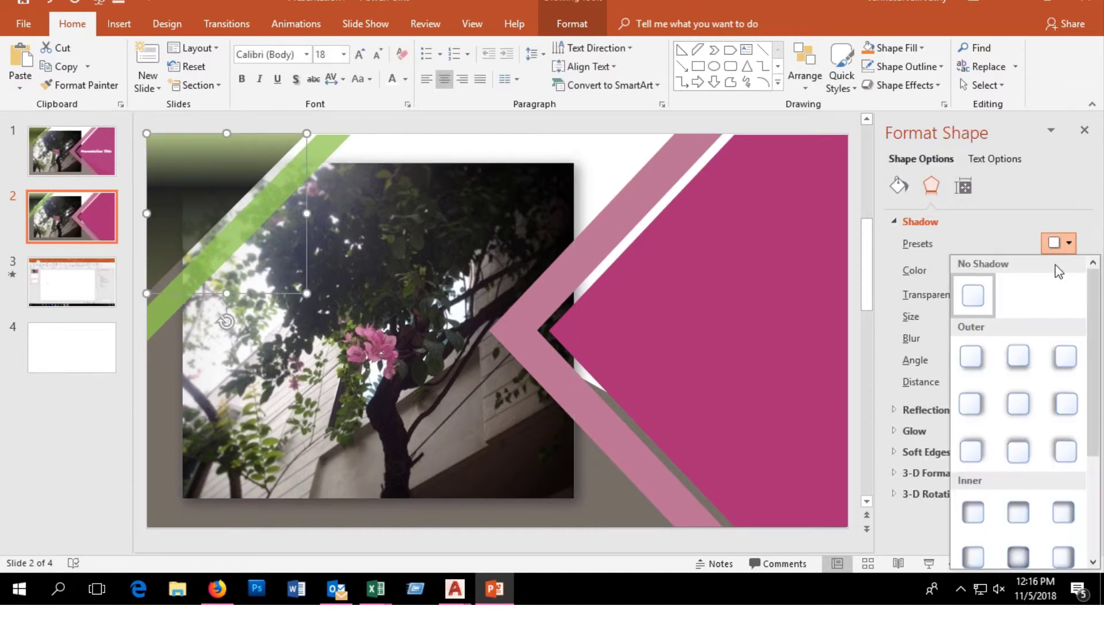
left_click(980, 357)
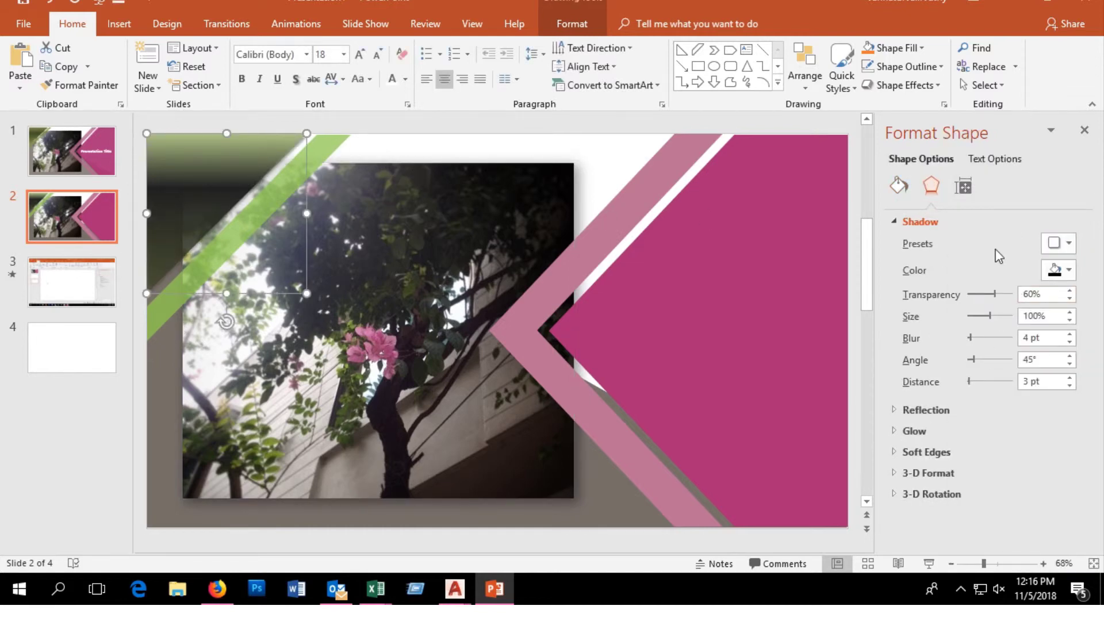
left_click(1060, 244)
left_click(1029, 248)
left_click(324, 147)
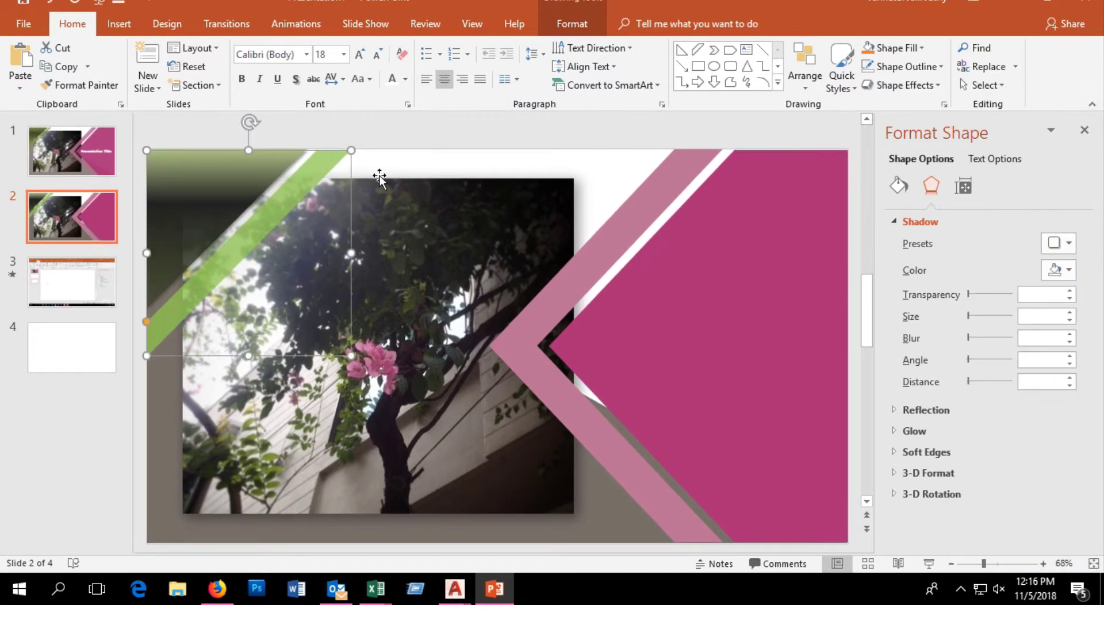
Drag the green strip's handles to narrow the band, pull in its right edge and raise its bottom end.
left_click_drag(353, 148, 358, 130)
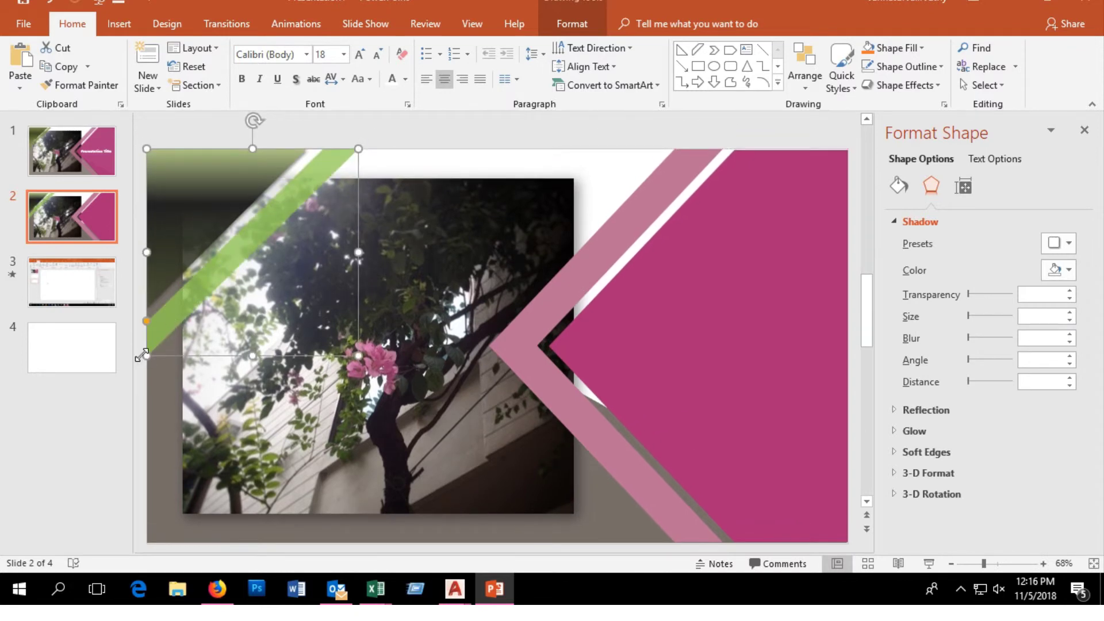
left_click_drag(141, 357, 141, 351)
scroll(184, 345, "up", 4)
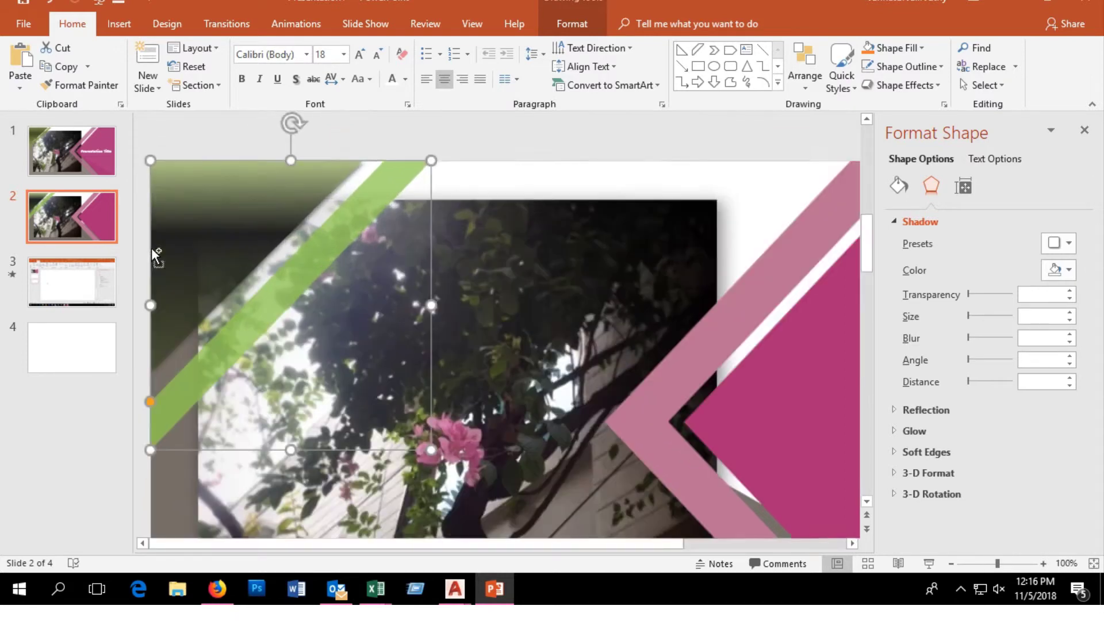
scroll(153, 248, "up", 2)
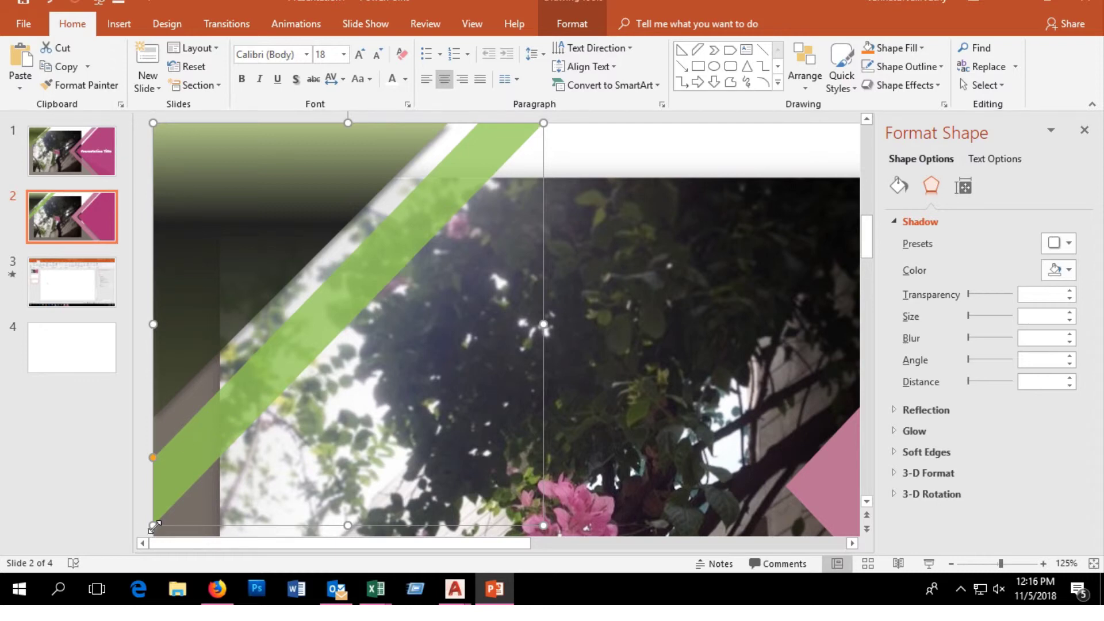
left_click_drag(148, 526, 139, 499)
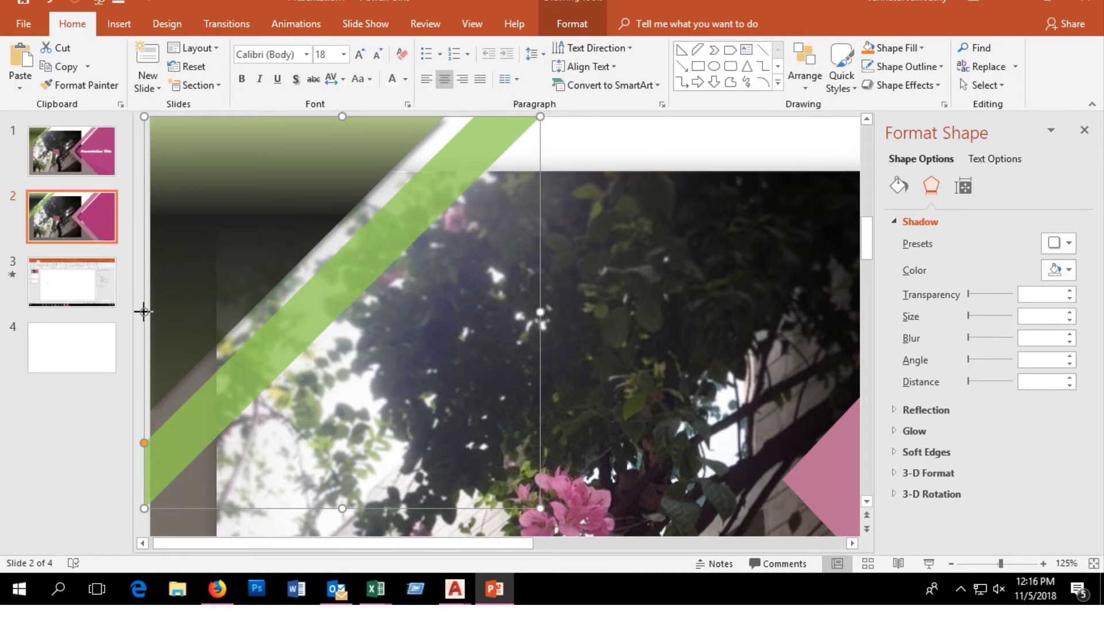
left_click_drag(143, 311, 150, 311)
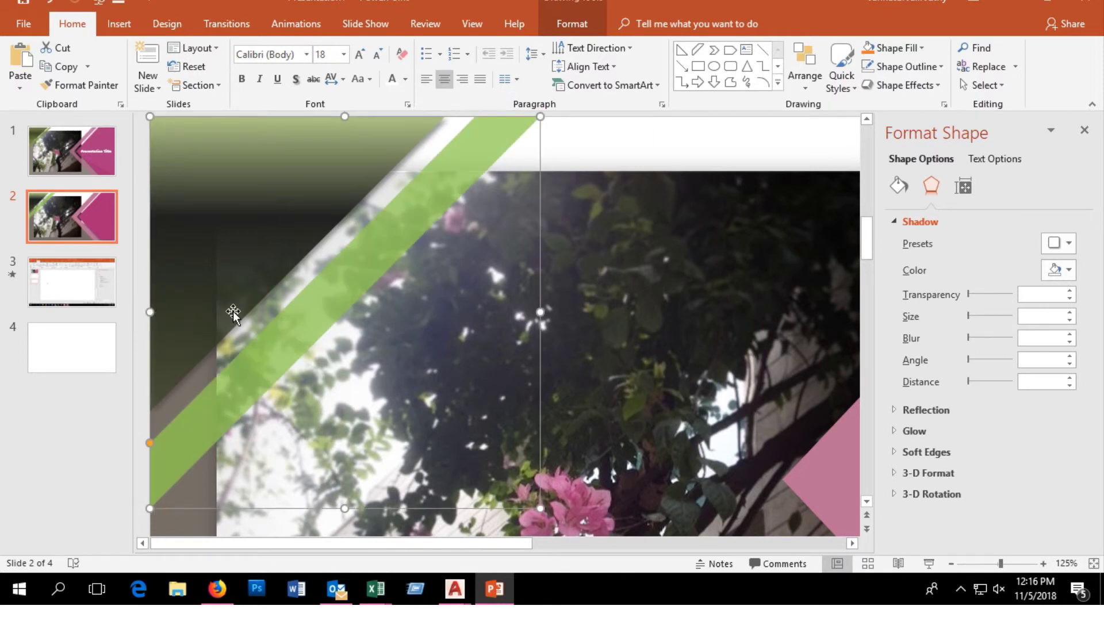
left_click_drag(150, 444, 149, 455)
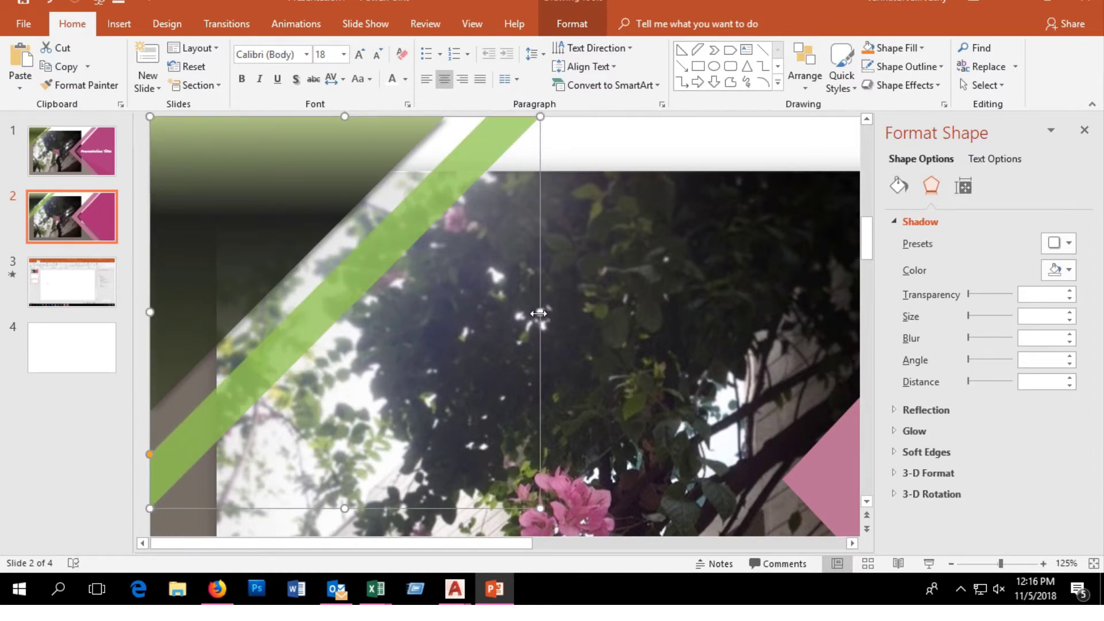
left_click_drag(539, 314, 520, 312)
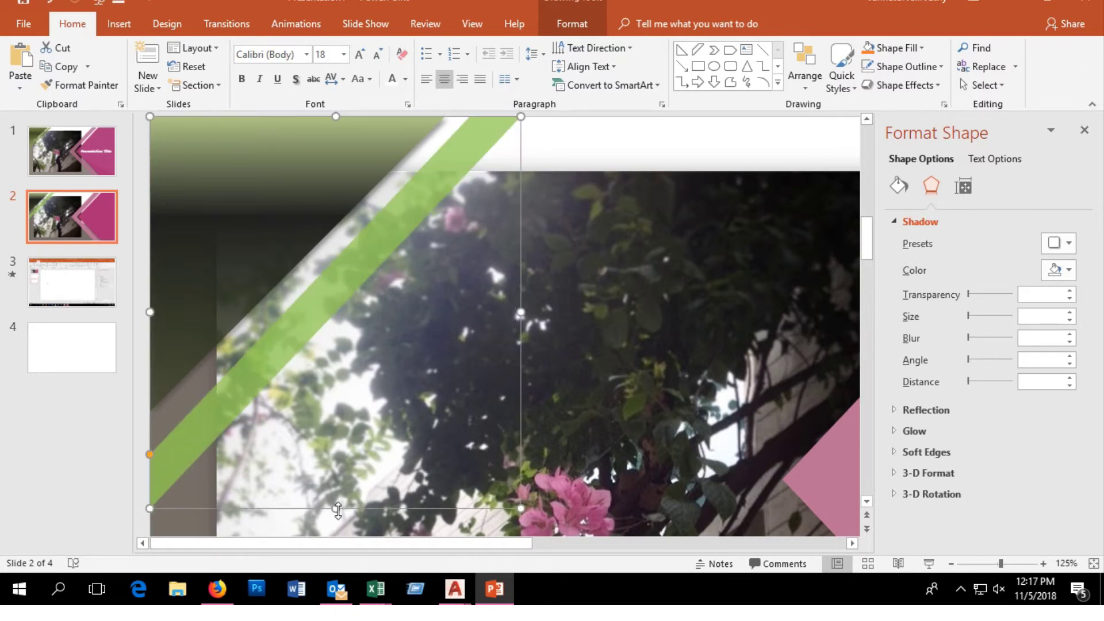
left_click_drag(337, 509, 331, 487)
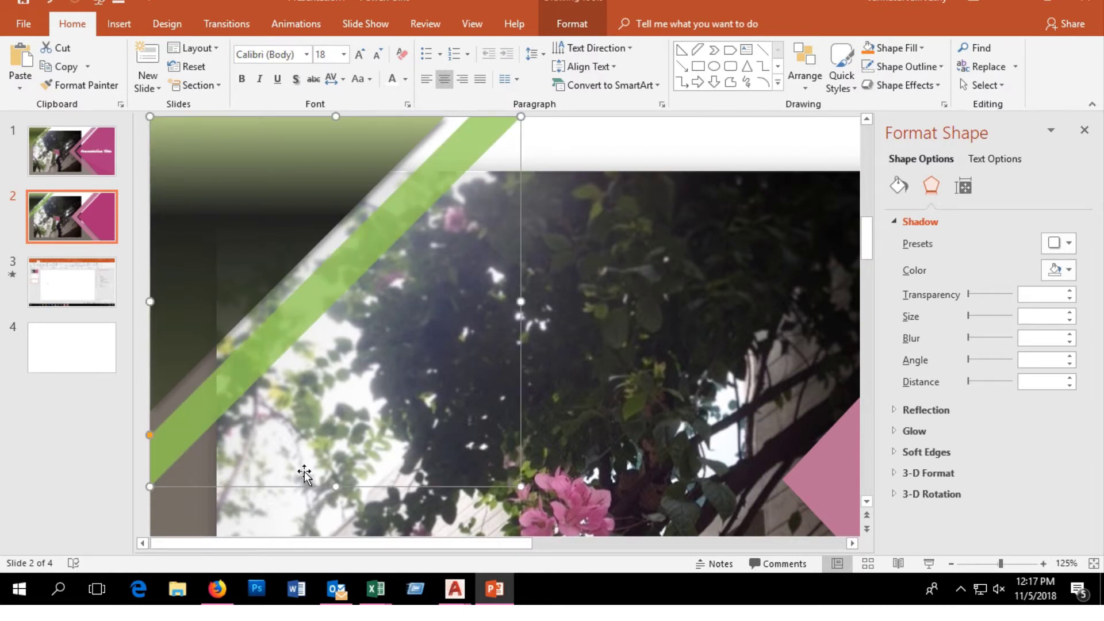
left_click(612, 442)
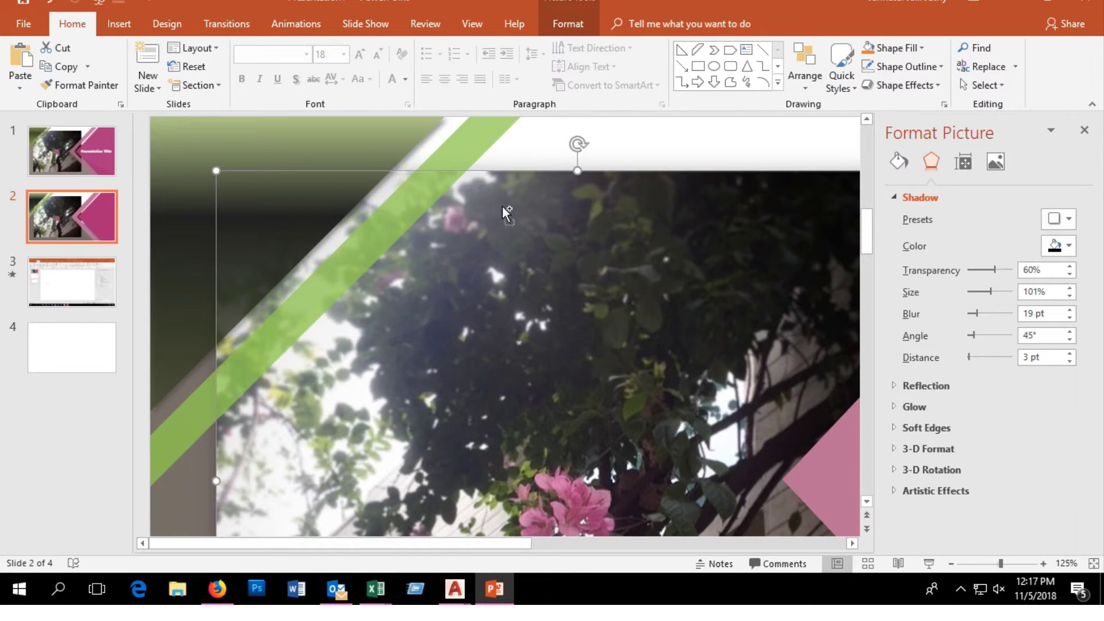
Give the pink chevron an Offset Left shadow at 101% size with 21 pt blur.
scroll(442, 230, "down", 5, "ctrl")
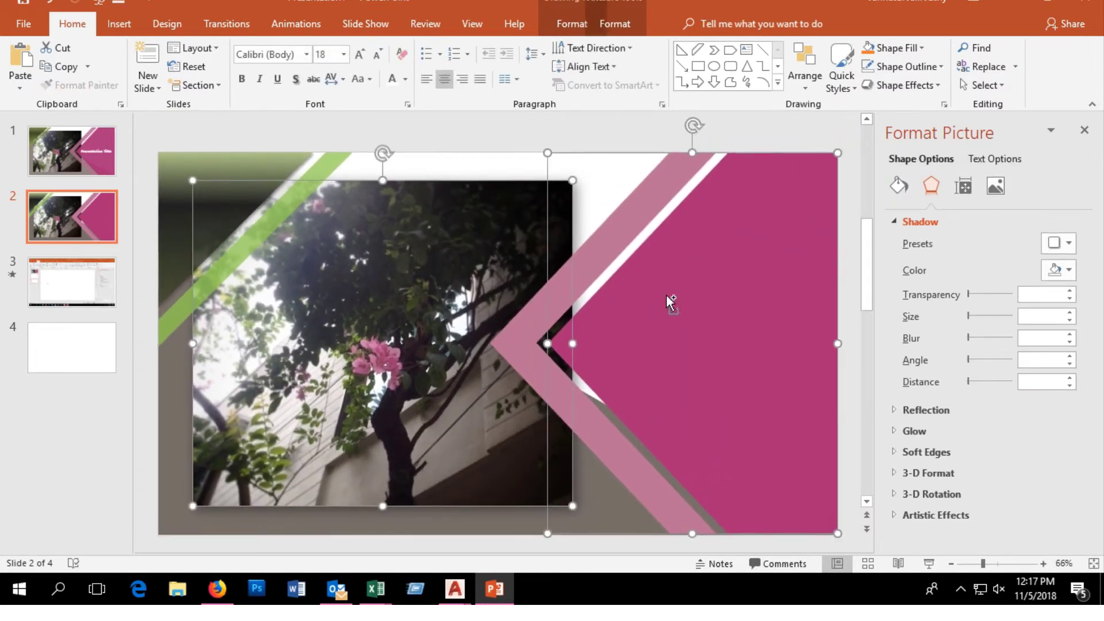
left_click(608, 259)
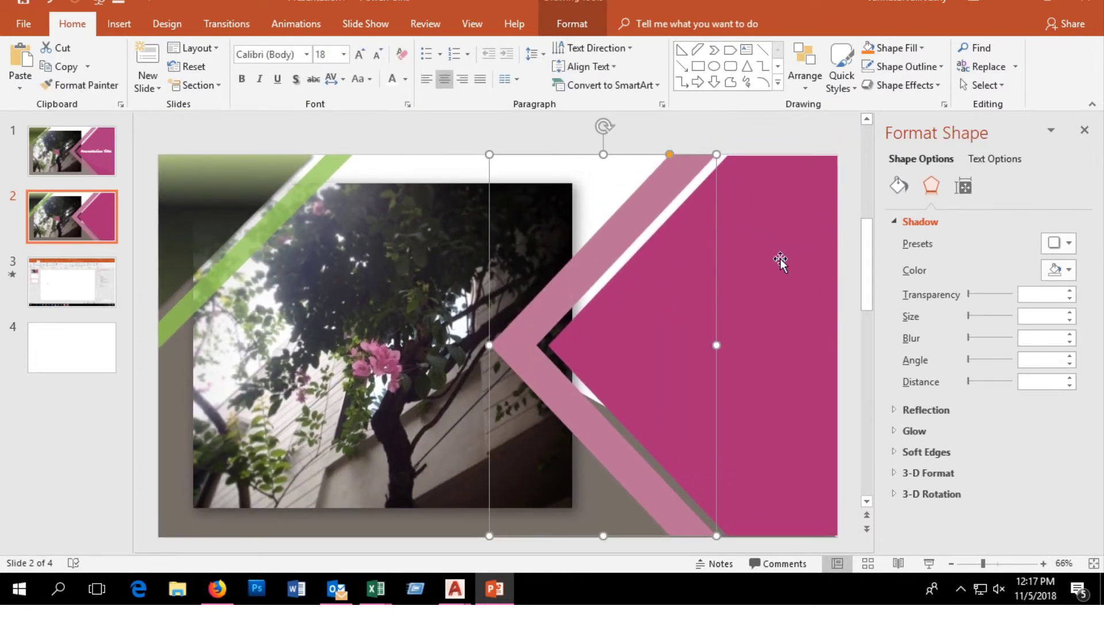
left_click(1059, 243)
left_click(979, 353)
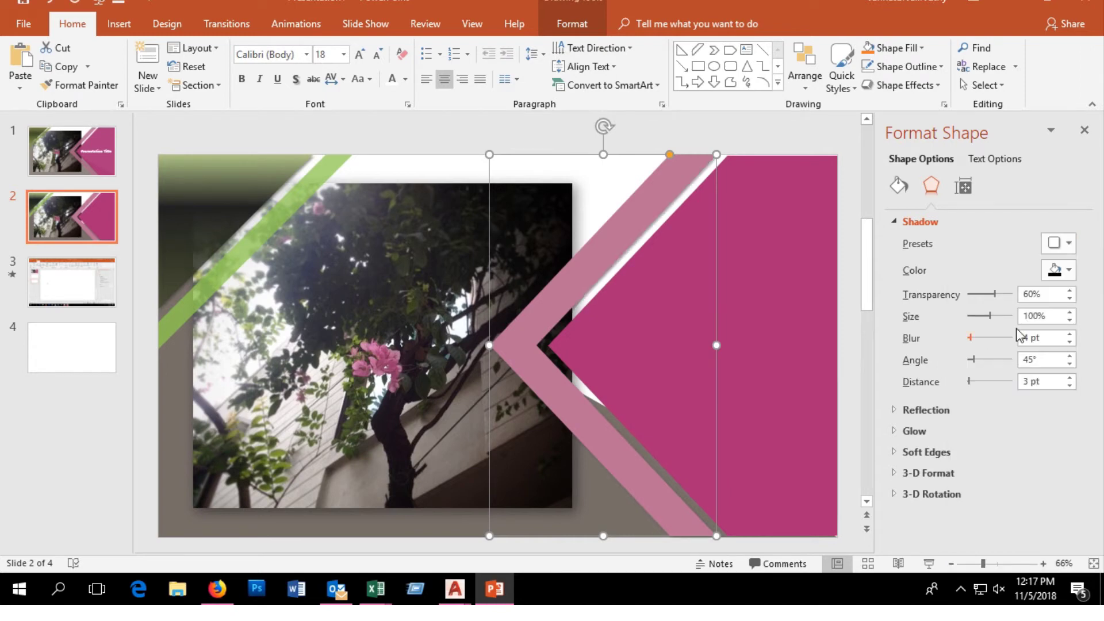
left_click(1059, 242)
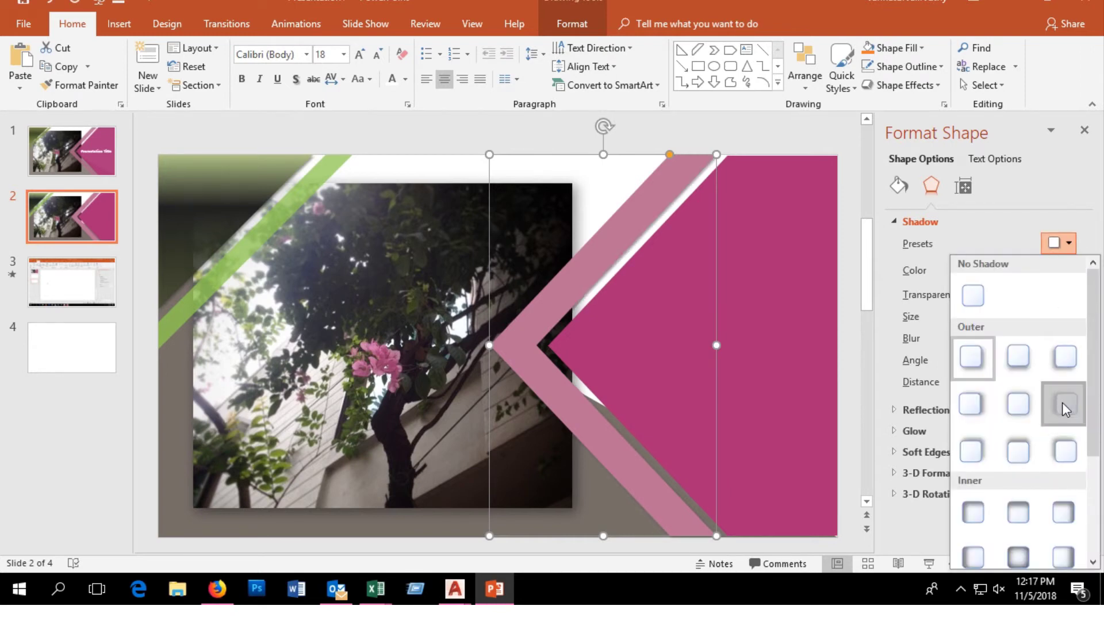
left_click(1063, 405)
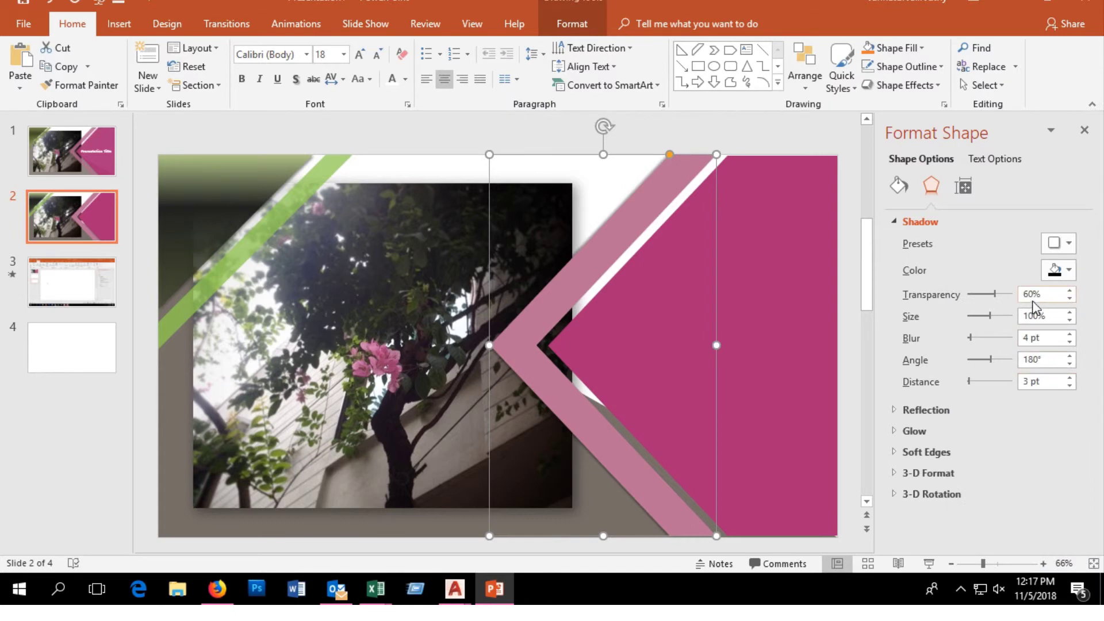
left_click(1069, 313)
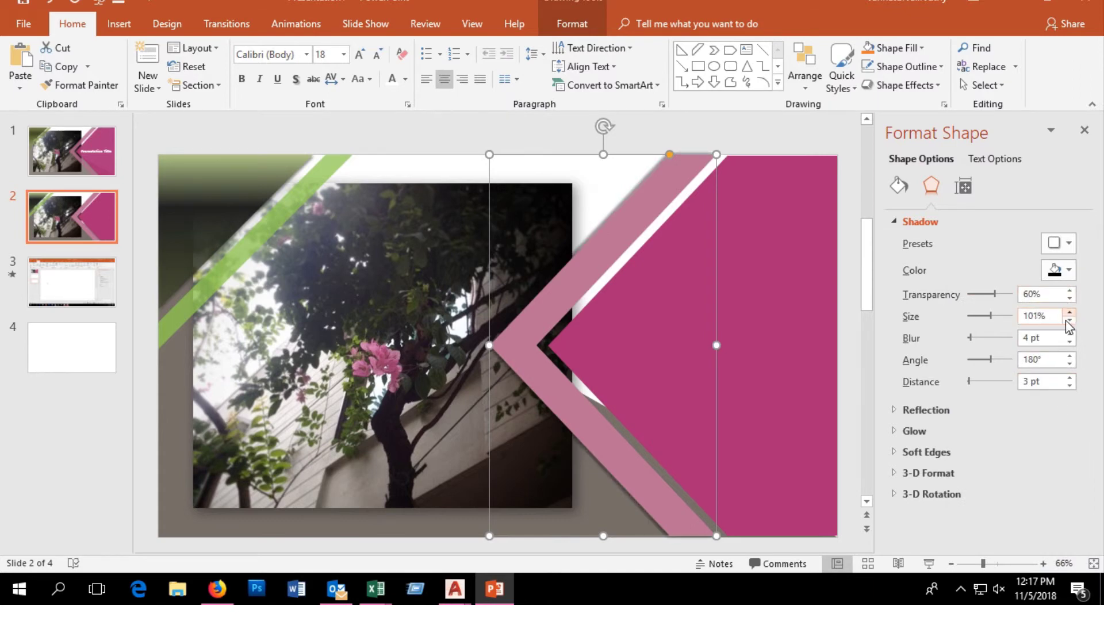
left_click(1070, 336)
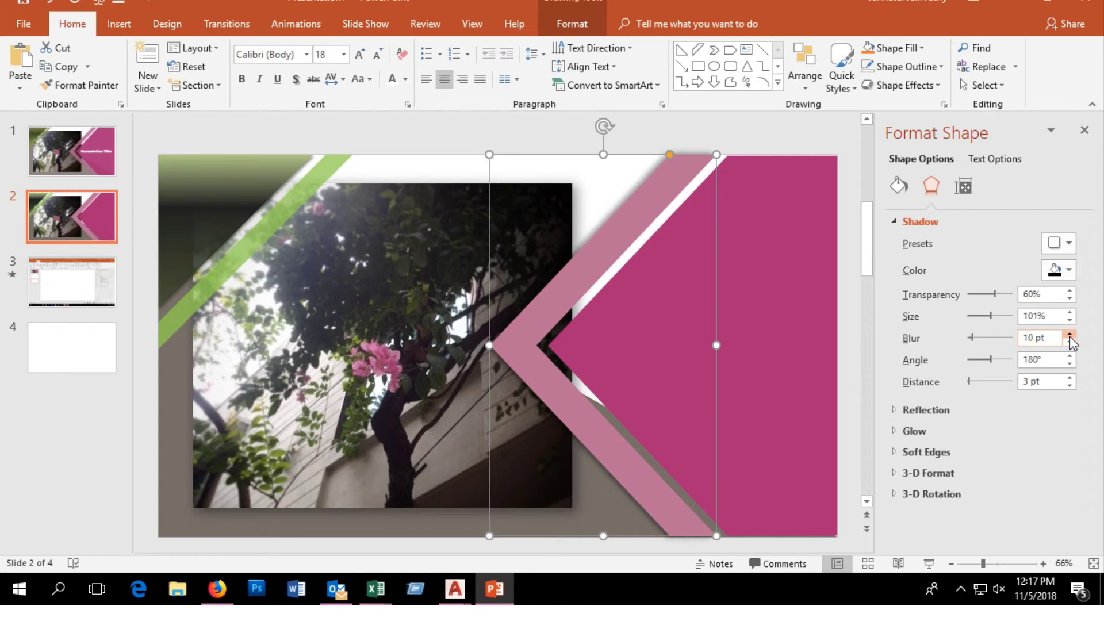
left_click(1070, 335)
left_click(1069, 336)
left_click(1069, 336)
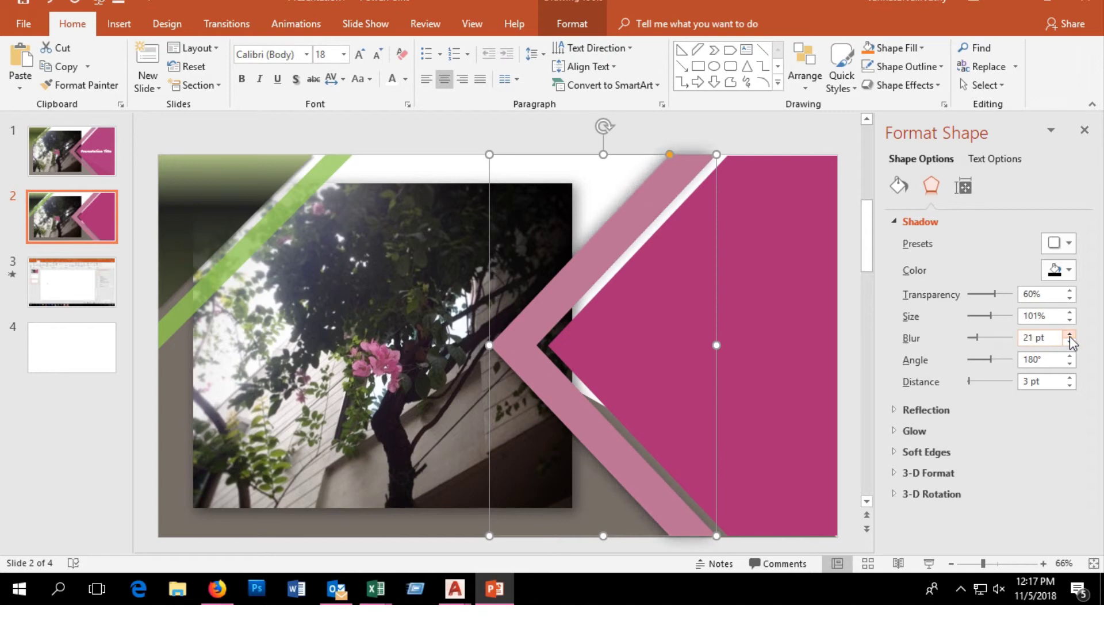
left_click(1069, 336)
Apply an outer shadow preset to the green diagonal strip with 11 pt blur.
left_click(607, 515)
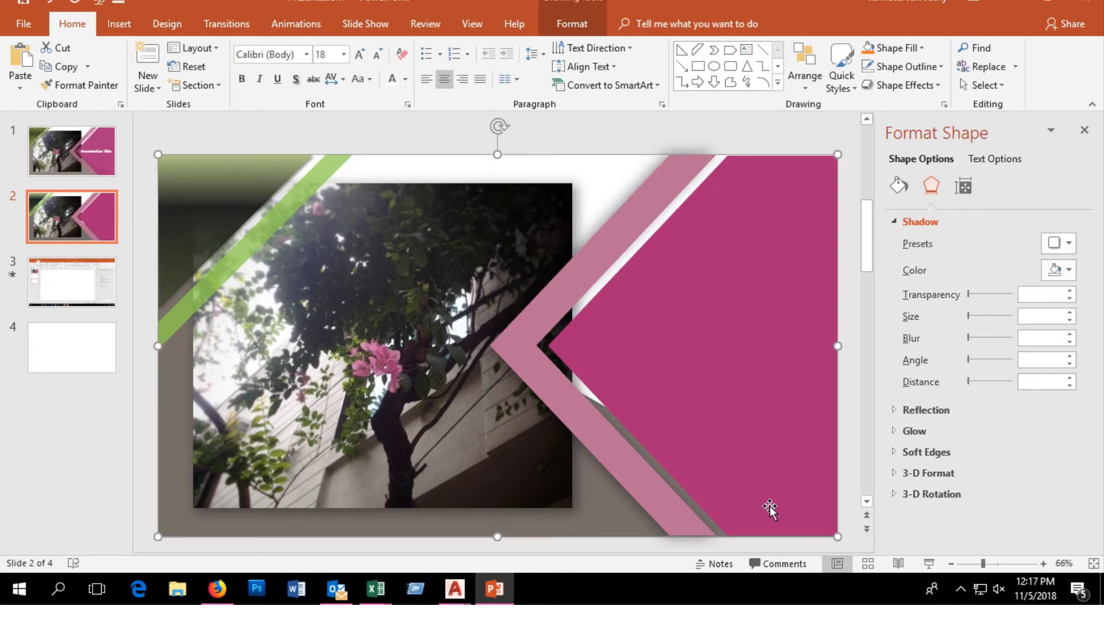
left_click(639, 343)
left_click(295, 201)
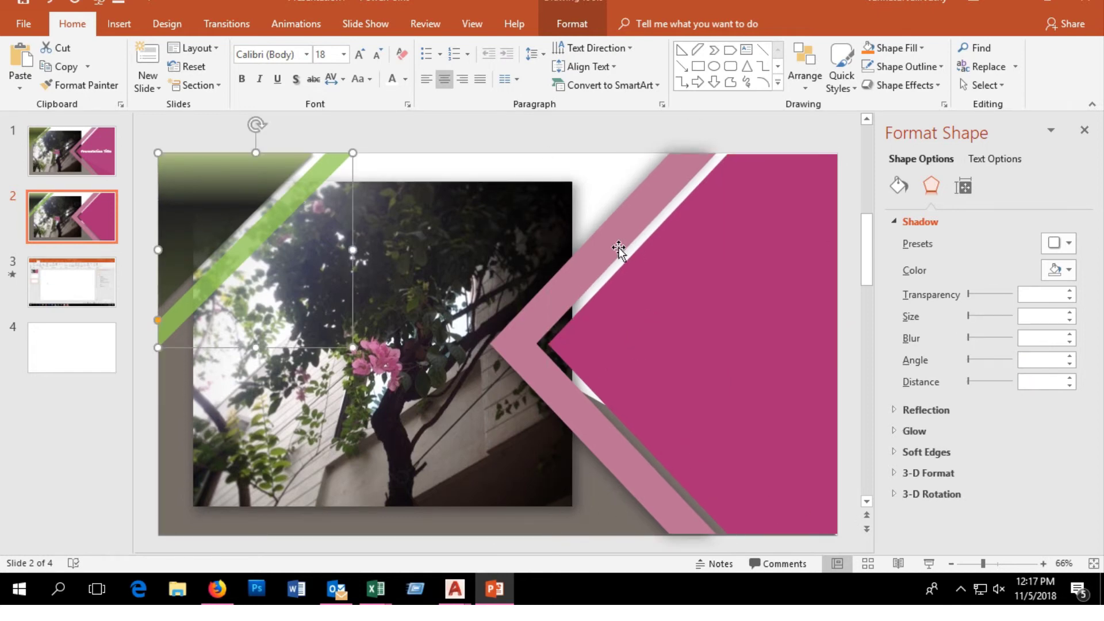
left_click(1069, 244)
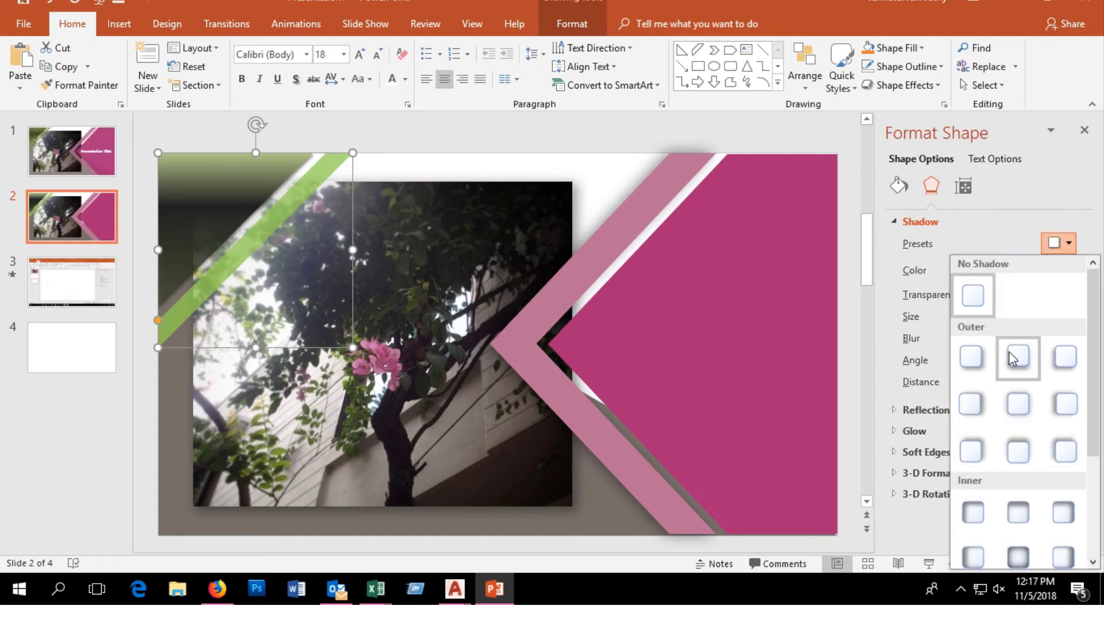
left_click(971, 362)
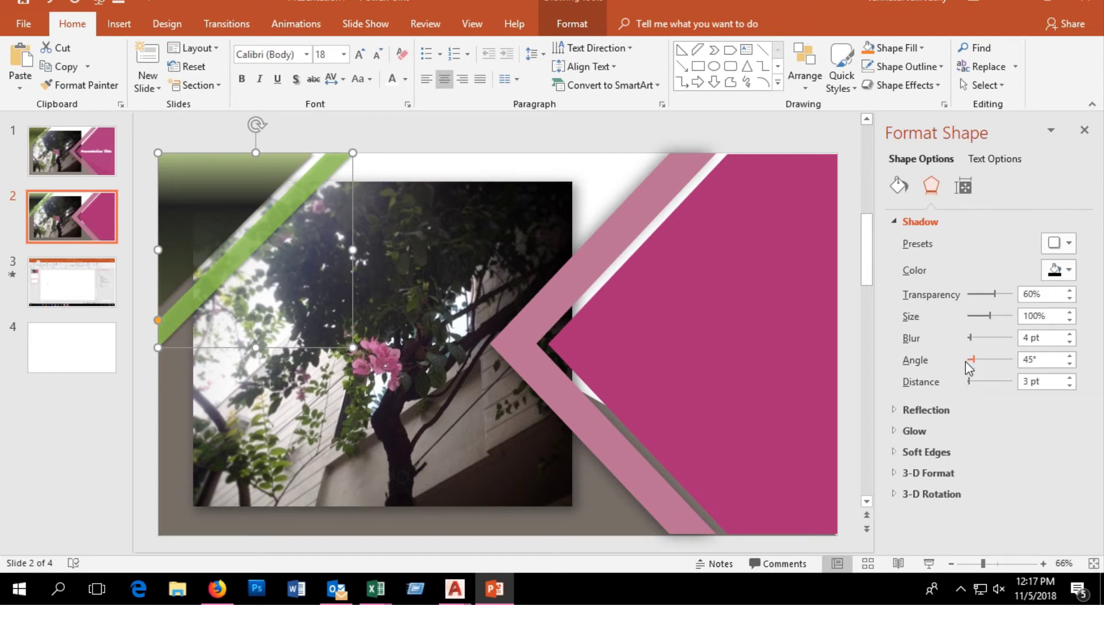
left_click(1070, 335)
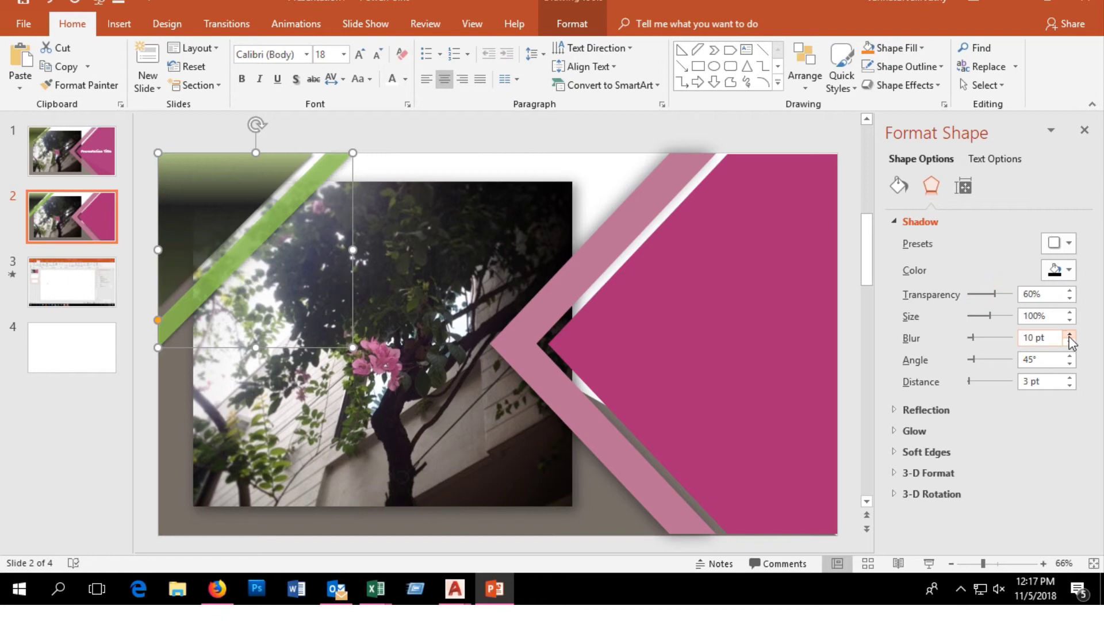
left_click(784, 344)
left_click(119, 24)
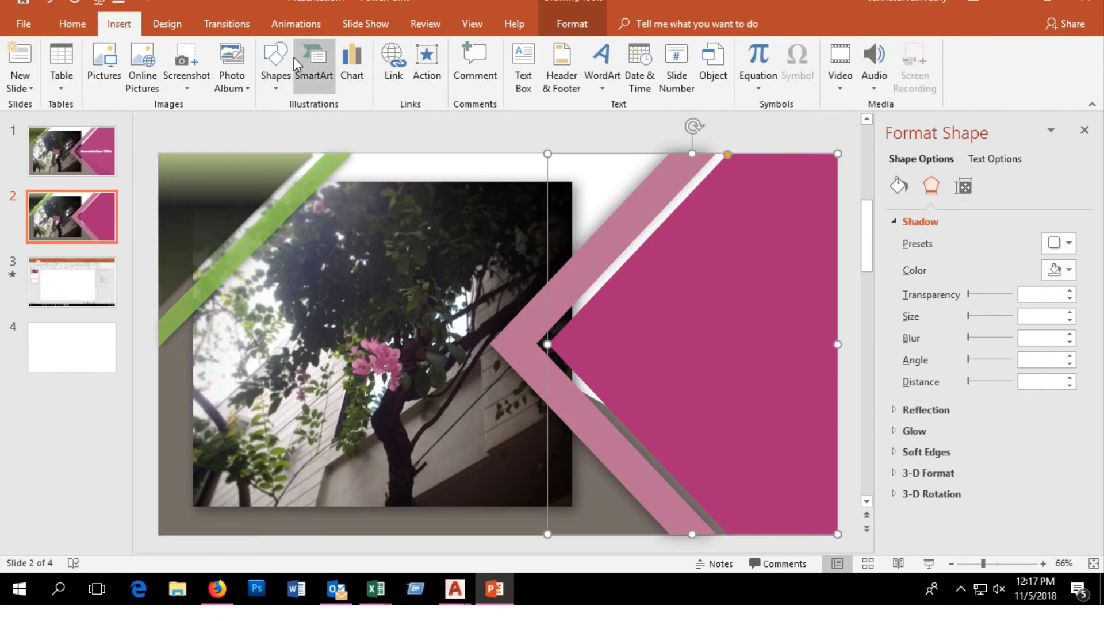
Draw a text box over the magenta shape and type 'Presentation layout'.
left_click(523, 66)
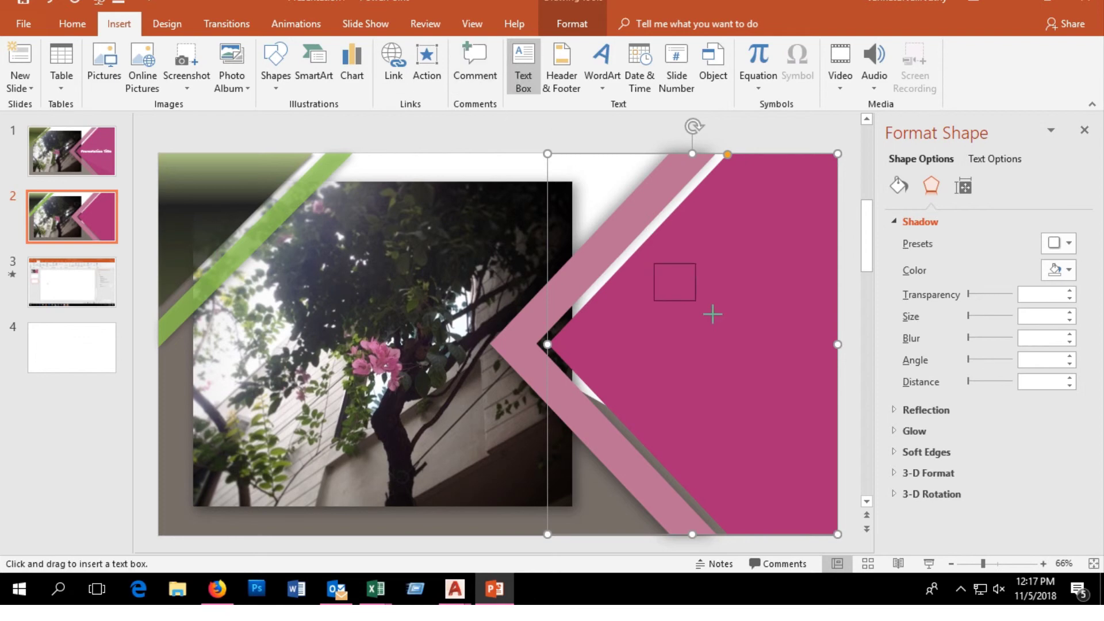
left_click_drag(651, 256, 766, 380)
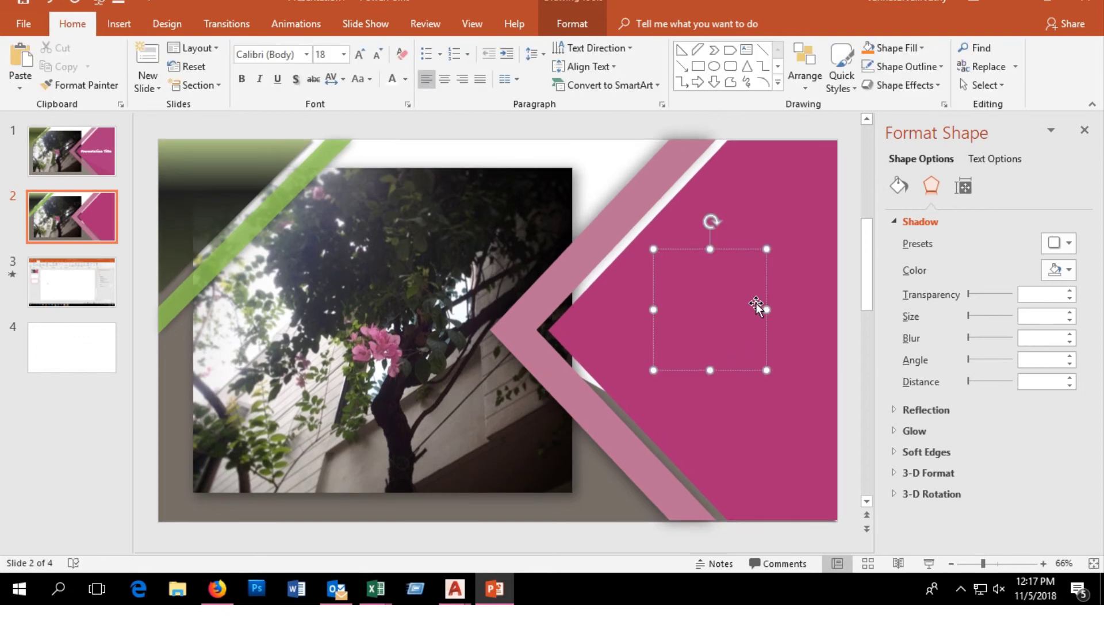
type("Presentation layout")
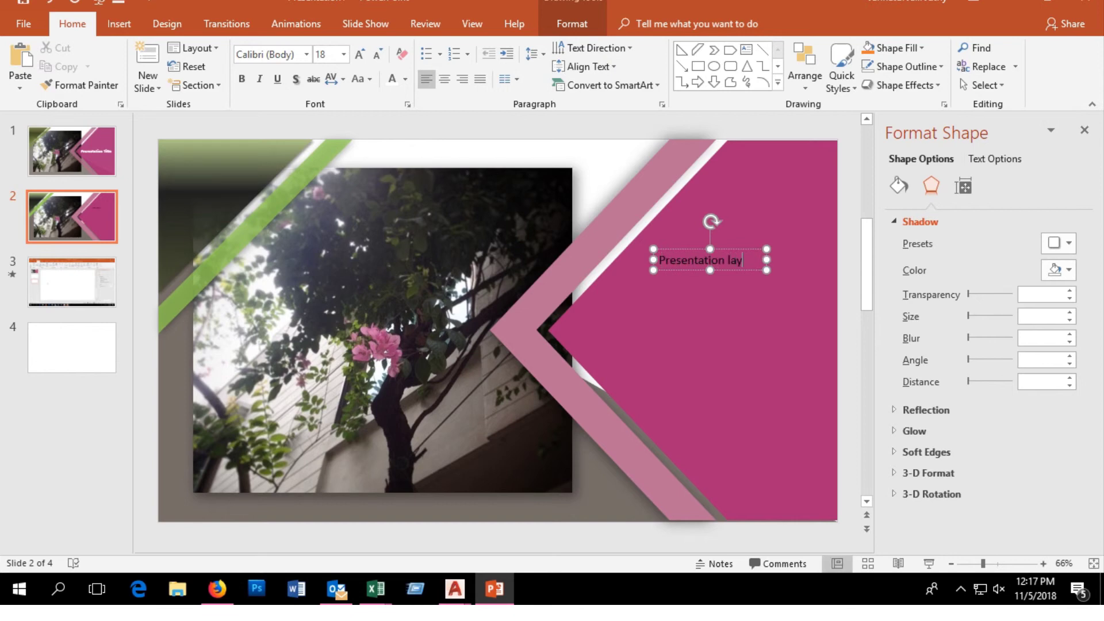
triple_click(686, 258)
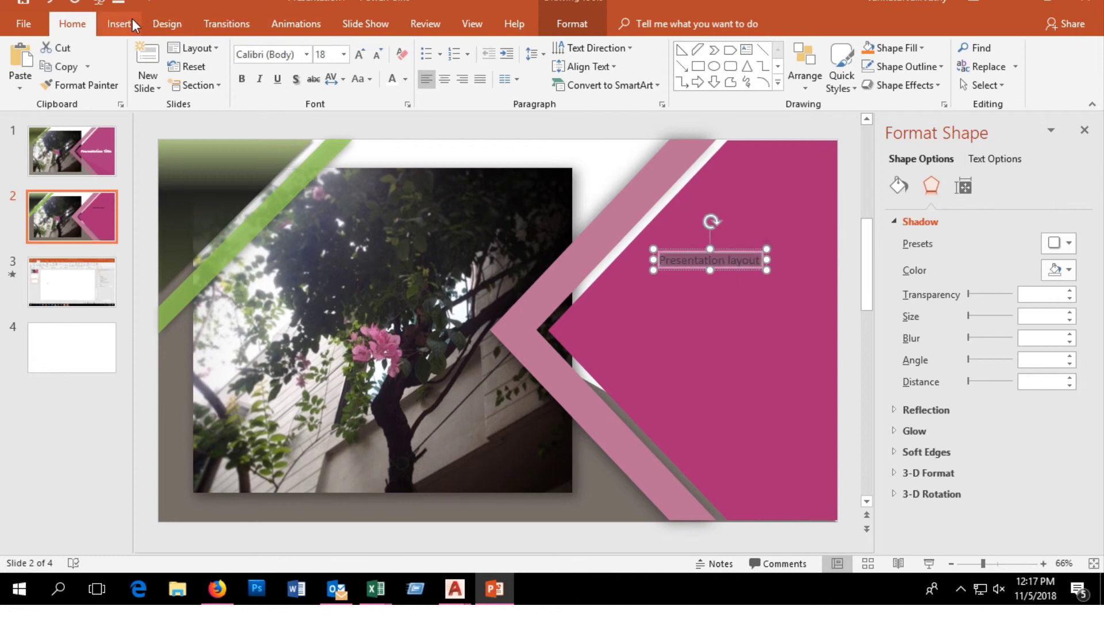
Format the title text as white Bauhaus 93 at 36 pt.
left_click(306, 54)
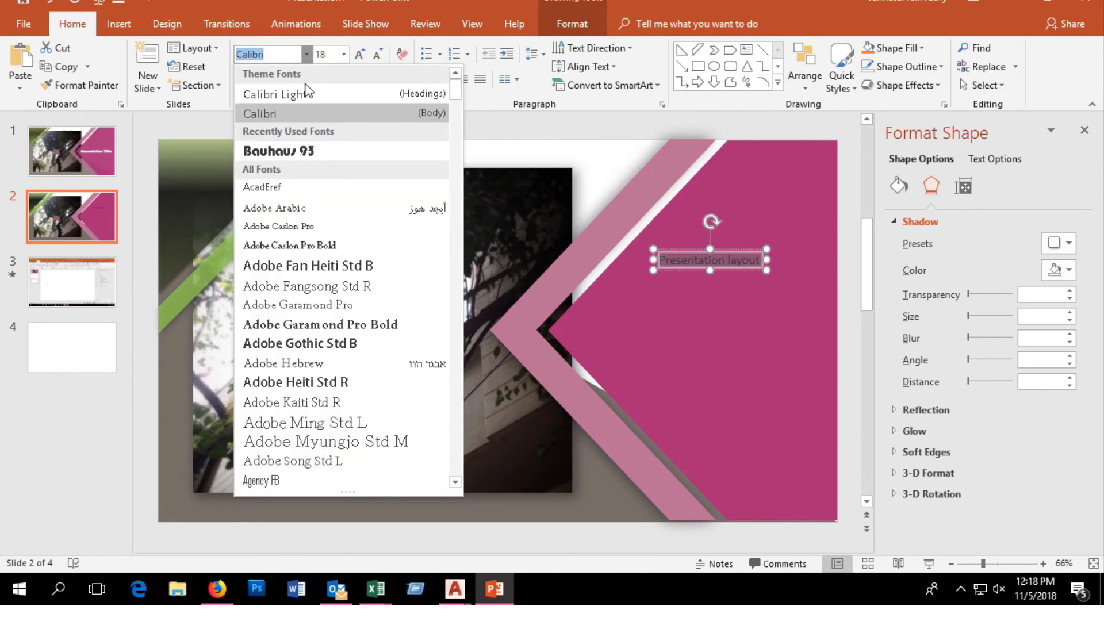
scroll(317, 345, "down", 3)
scroll(322, 402, "down", 2)
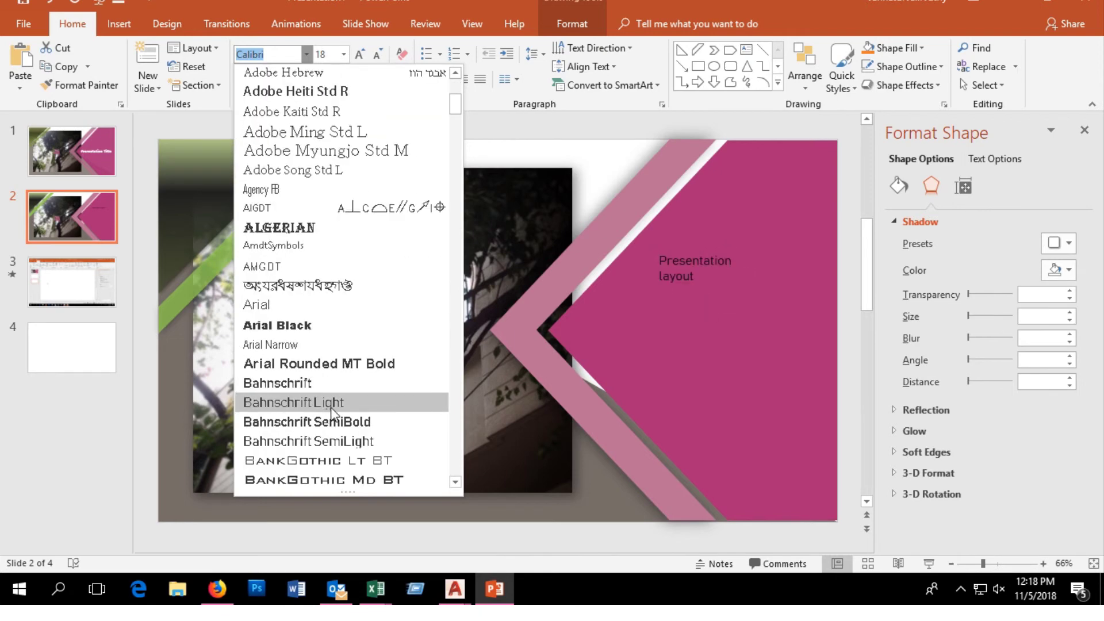
scroll(358, 408, "down", 1)
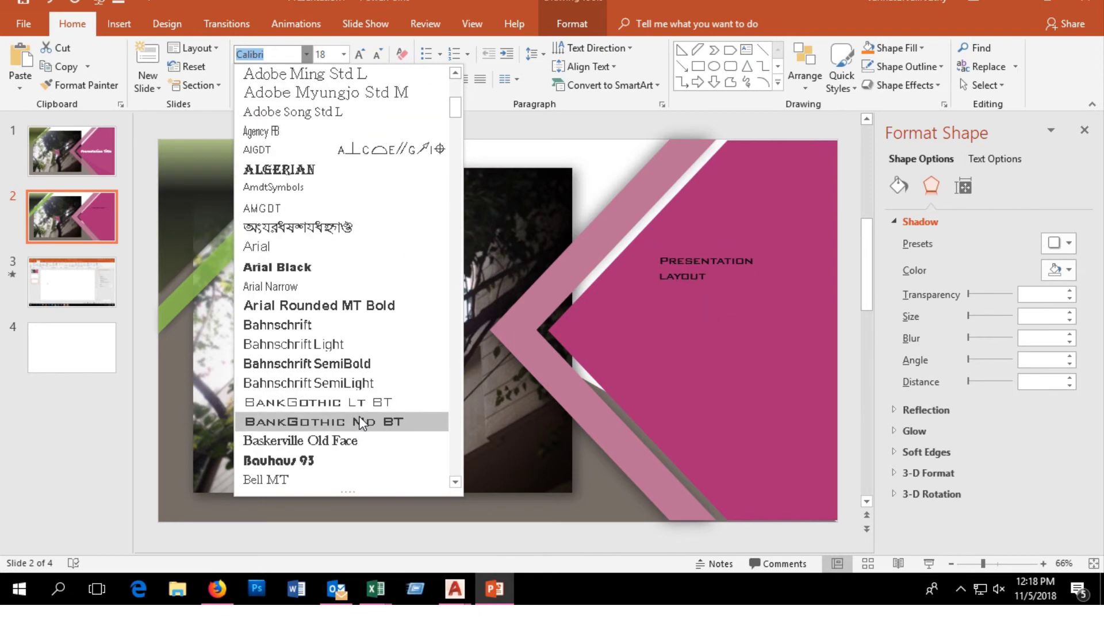
left_click(339, 457)
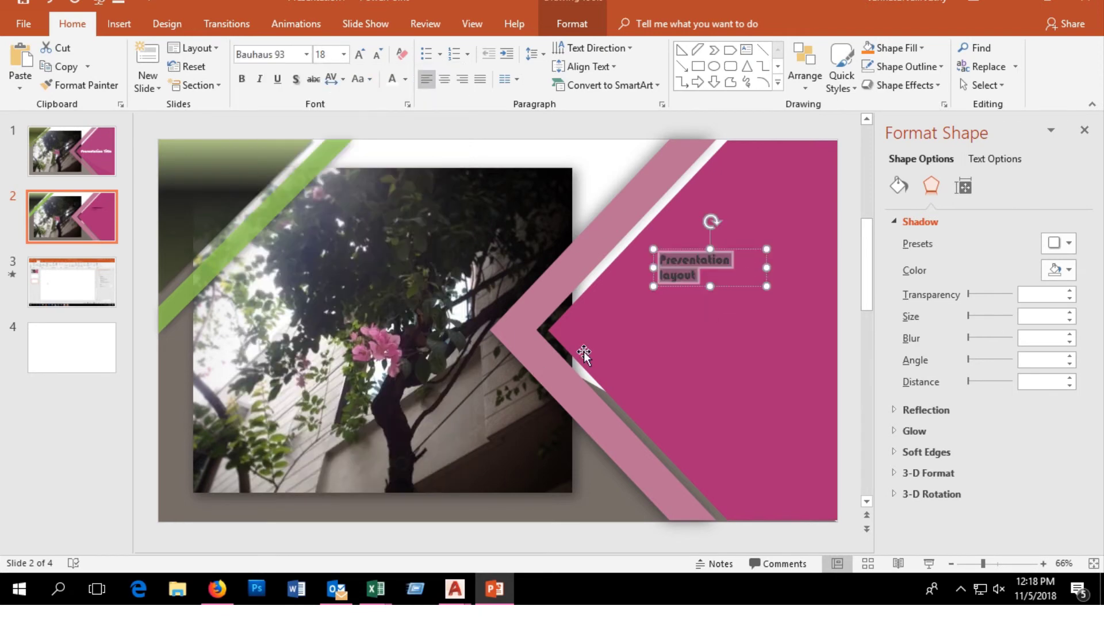
left_click(357, 54)
left_click(358, 54)
left_click(358, 54)
left_click(357, 54)
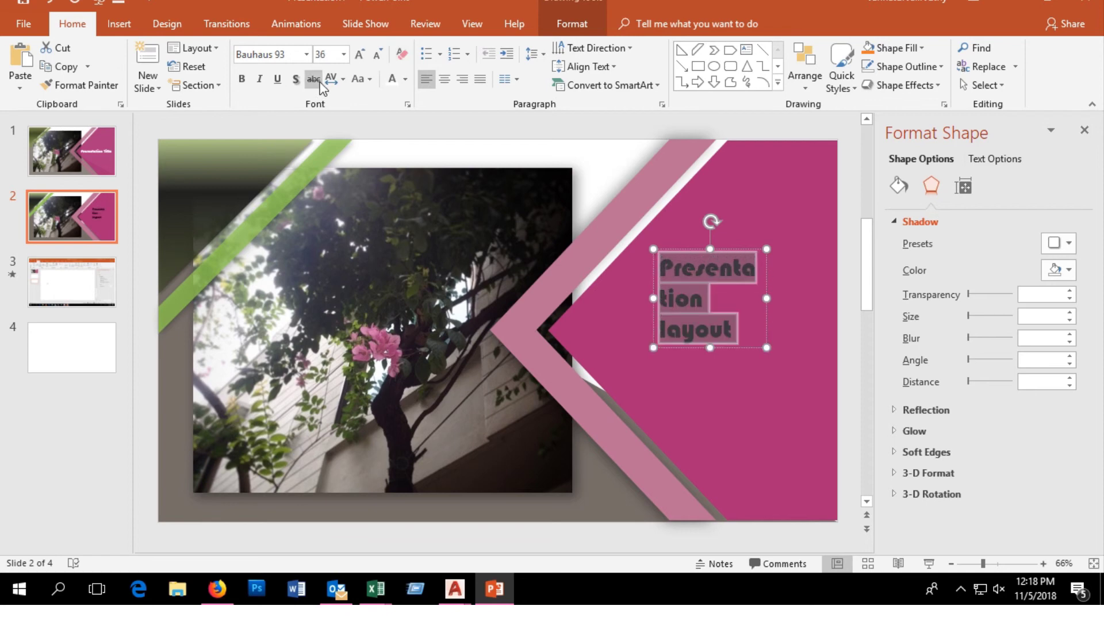
left_click(392, 80)
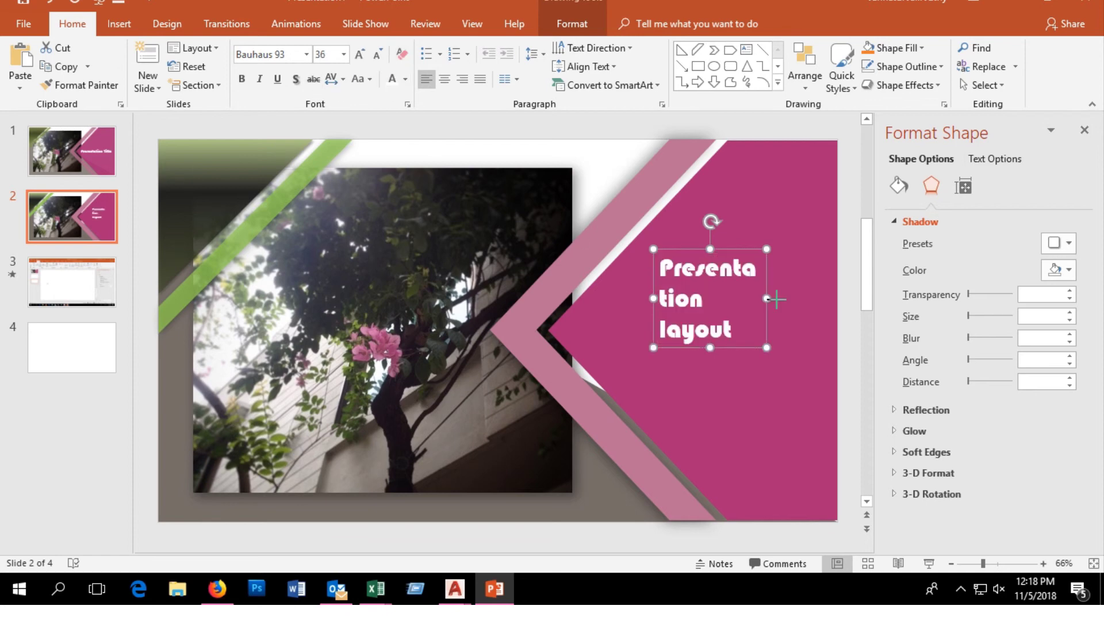
Widen the title box to one line, centre it on the magenta shape, and nudge the chevron's top edge.
left_click_drag(768, 295, 859, 306)
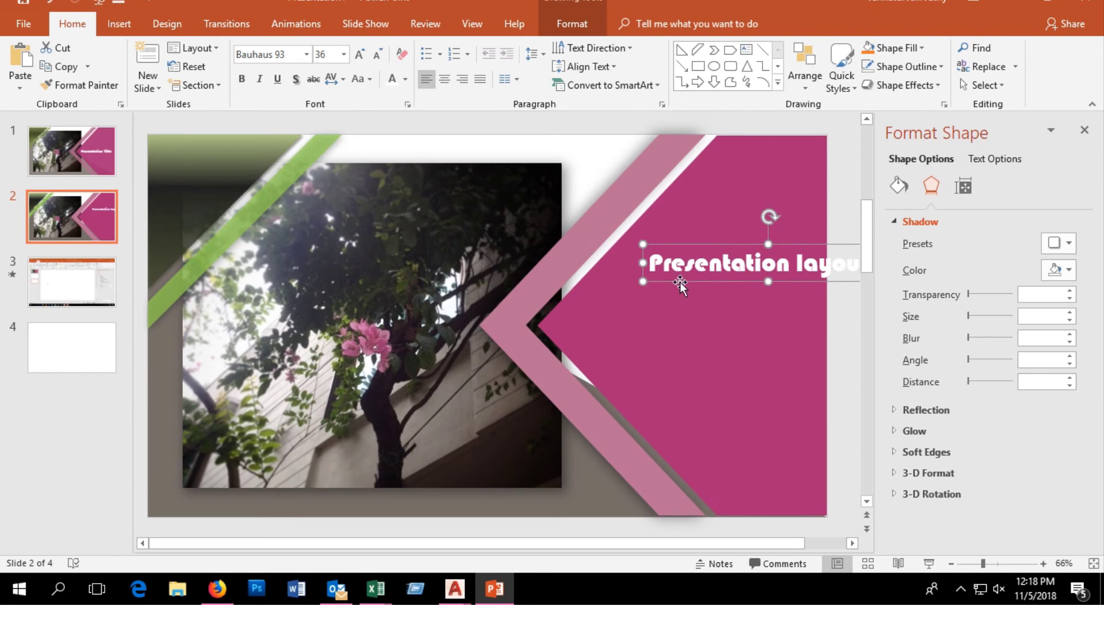
left_click_drag(679, 282, 616, 344)
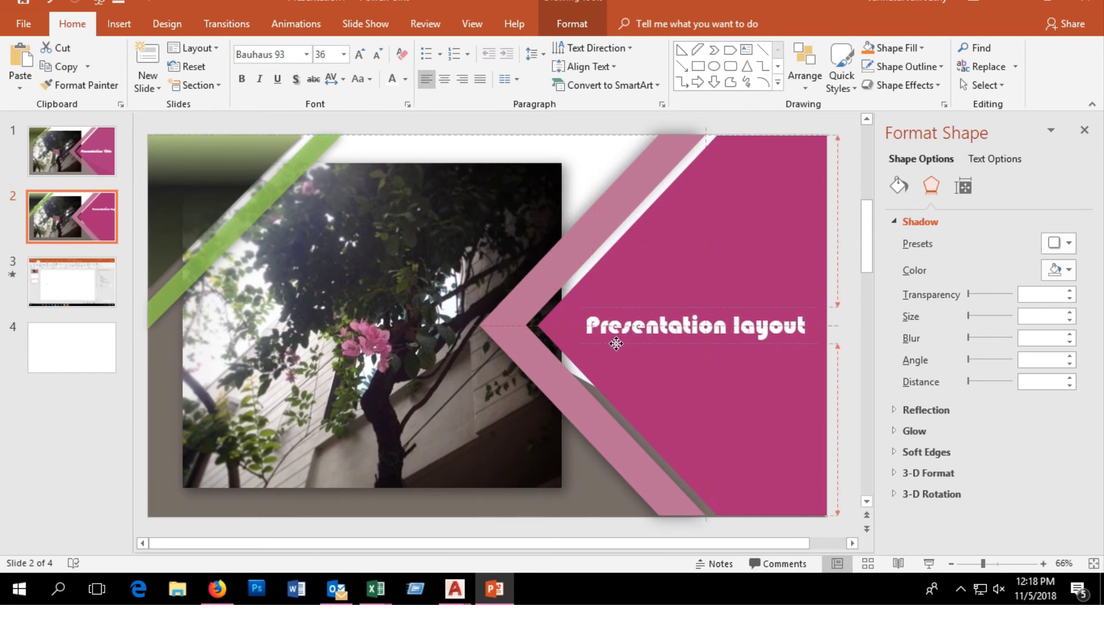
left_click(679, 501)
left_click_drag(601, 527, 603, 526)
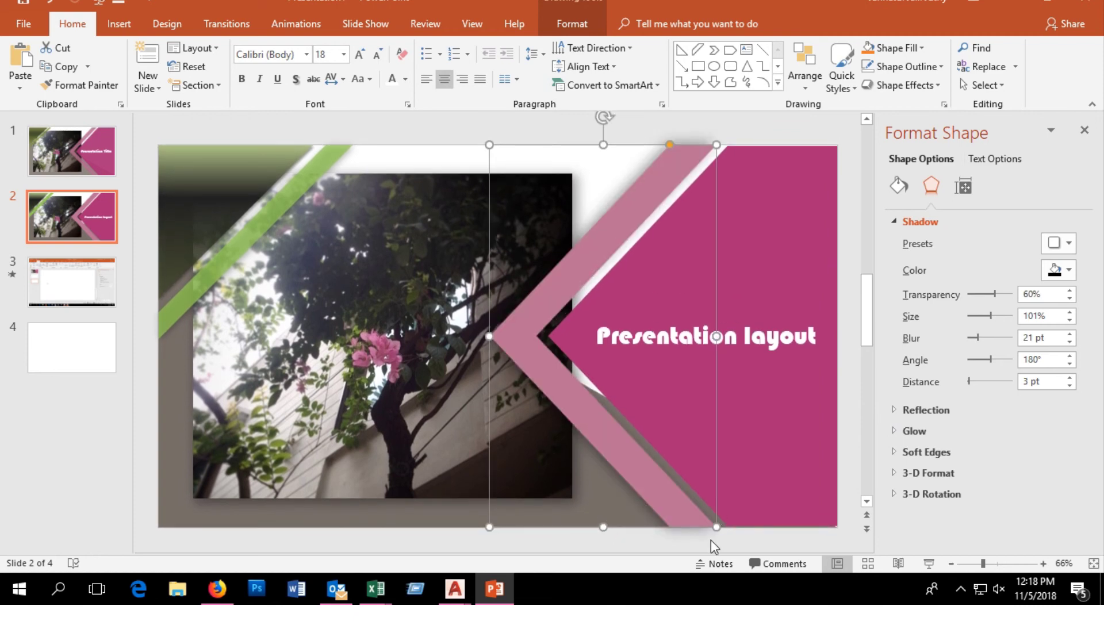
Preview the cover slide full-screen in Slide Show view.
left_click(708, 544)
left_click(779, 503)
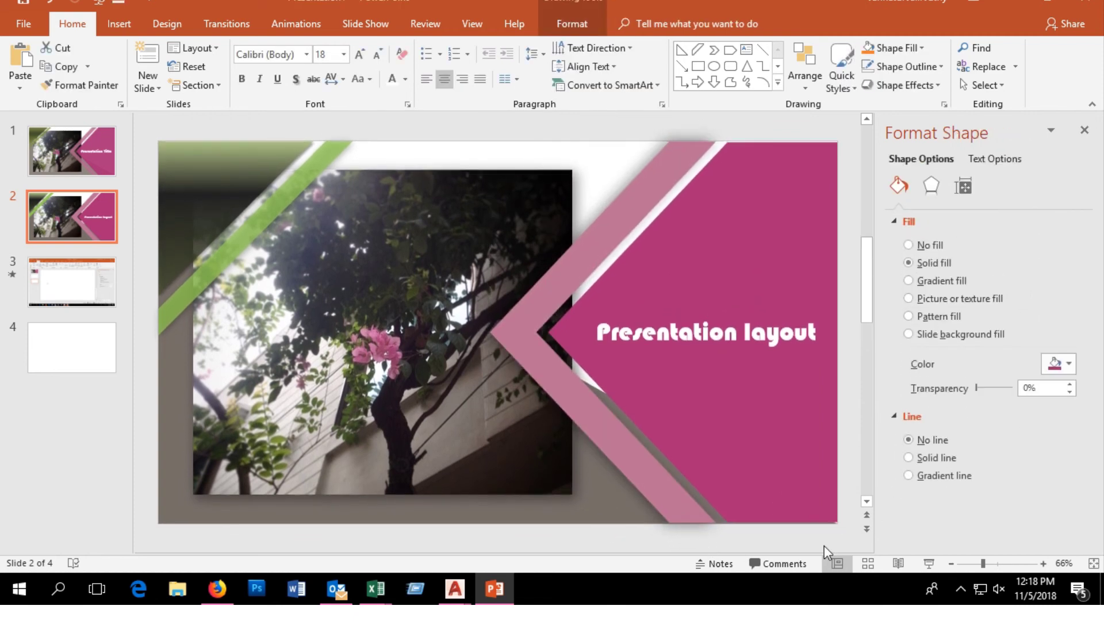
left_click(824, 546)
left_click(924, 563)
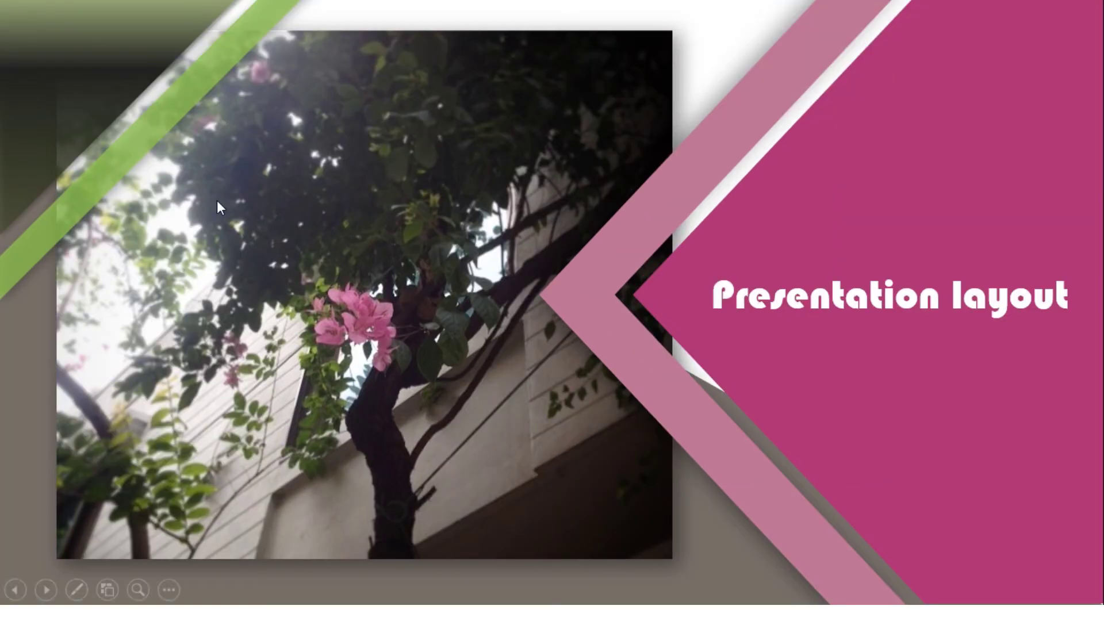
End the show, then restart the slide show from the first slide with F5.
right_click(454, 134)
left_click(661, 351)
right_click(529, 231)
left_click(591, 464)
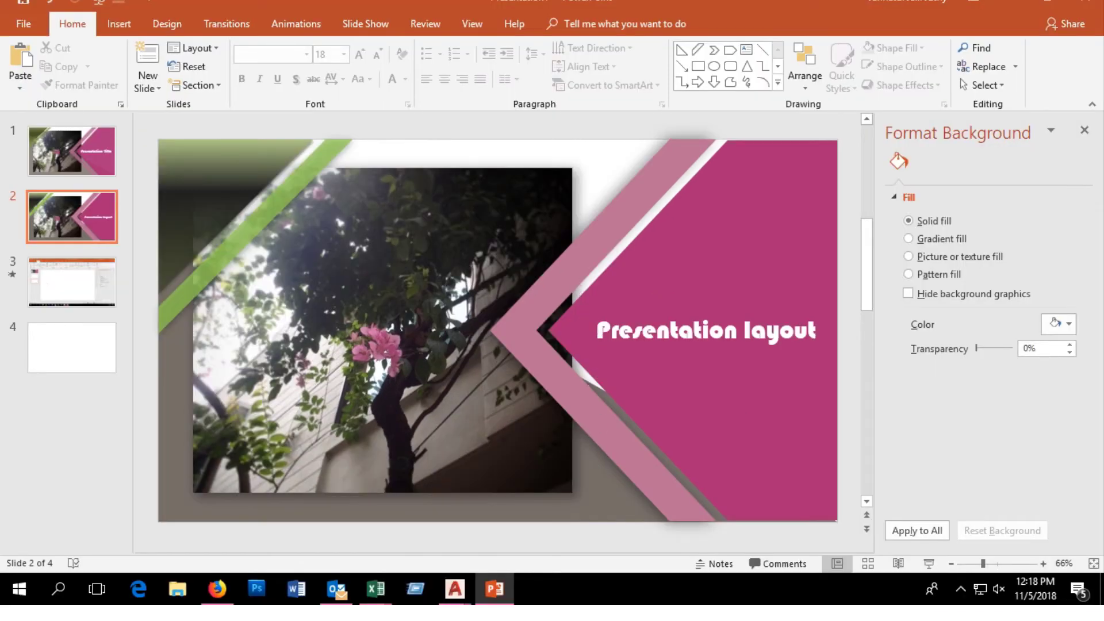
key("F5")
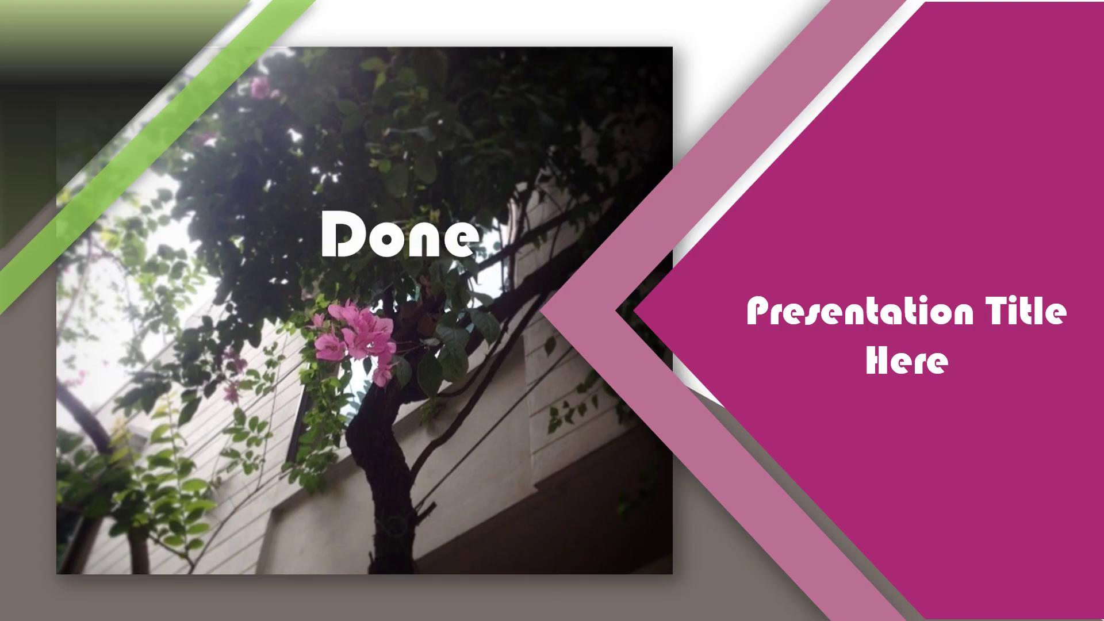